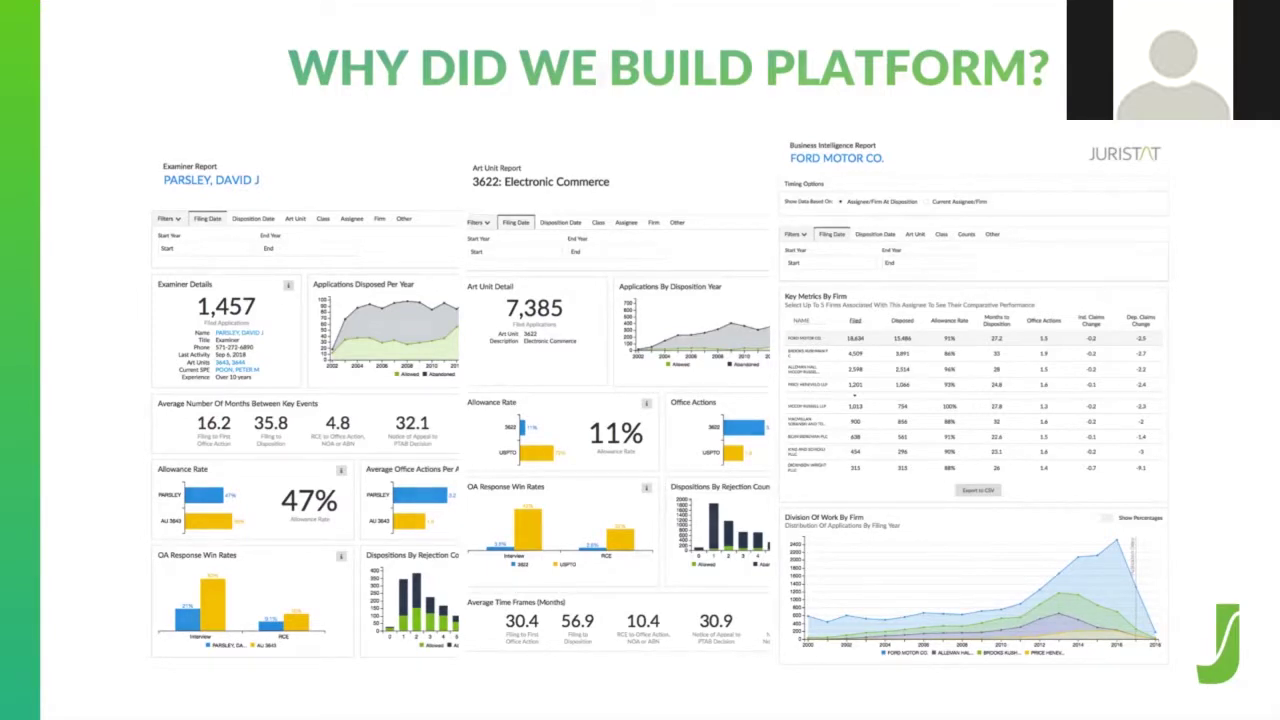
{"action": "key", "text": "Right"}
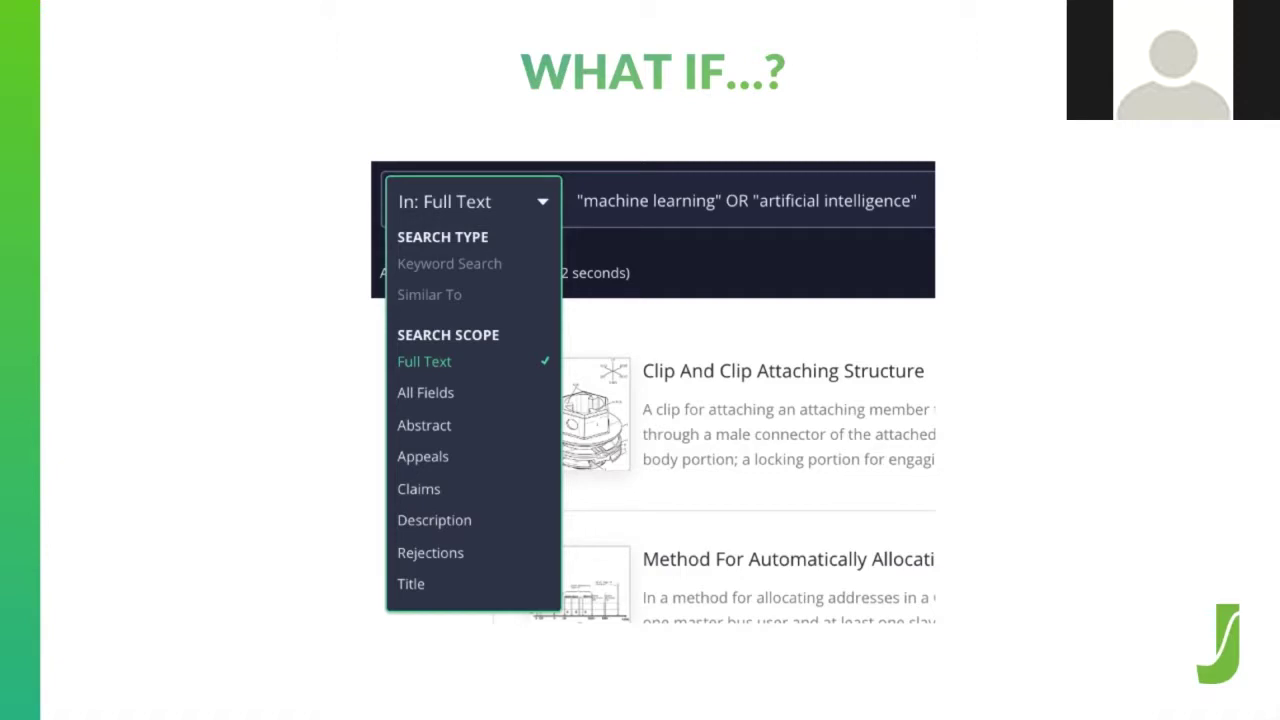
{"action": "key", "text": "Right"}
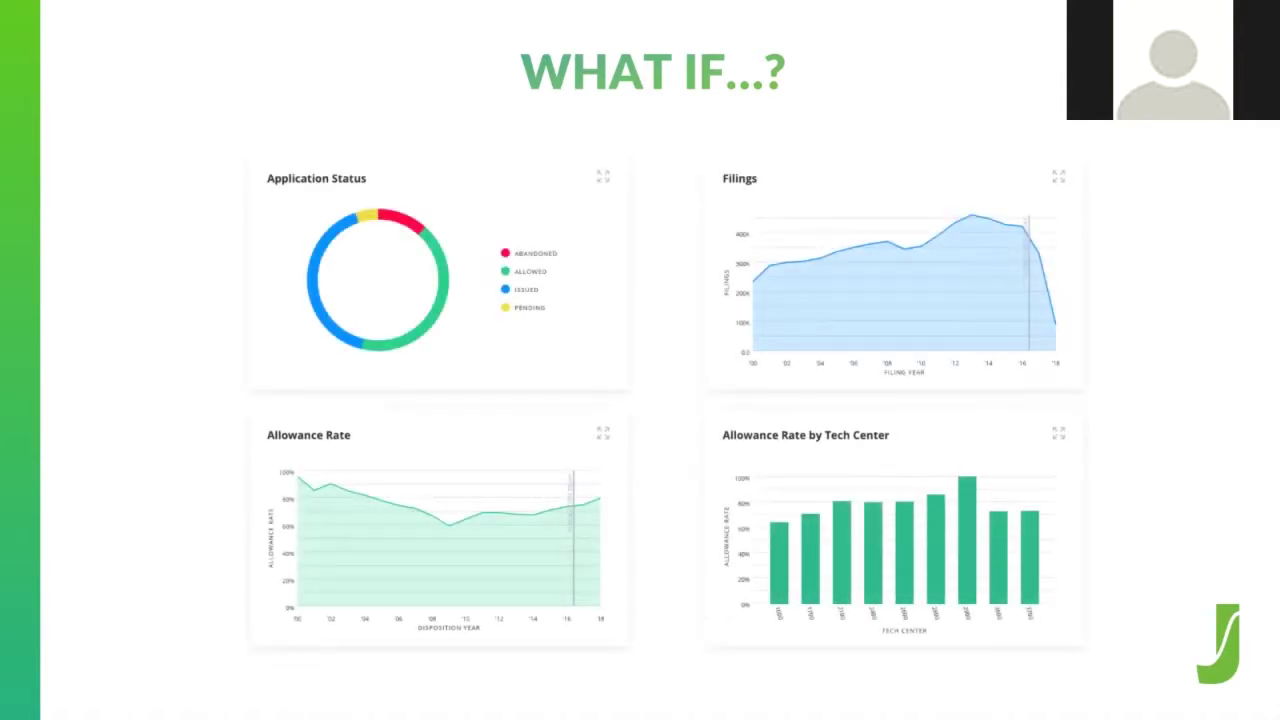
{"action": "key", "text": "Right"}
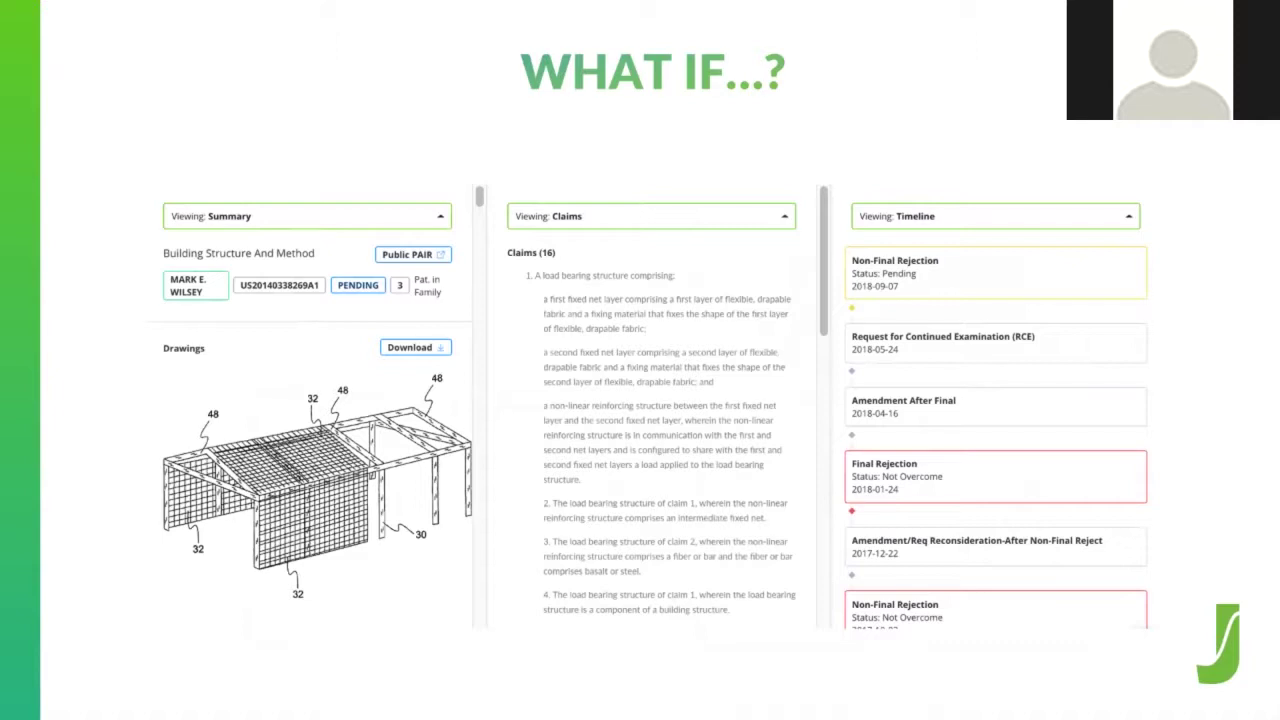
{"action": "key", "text": "Right"}
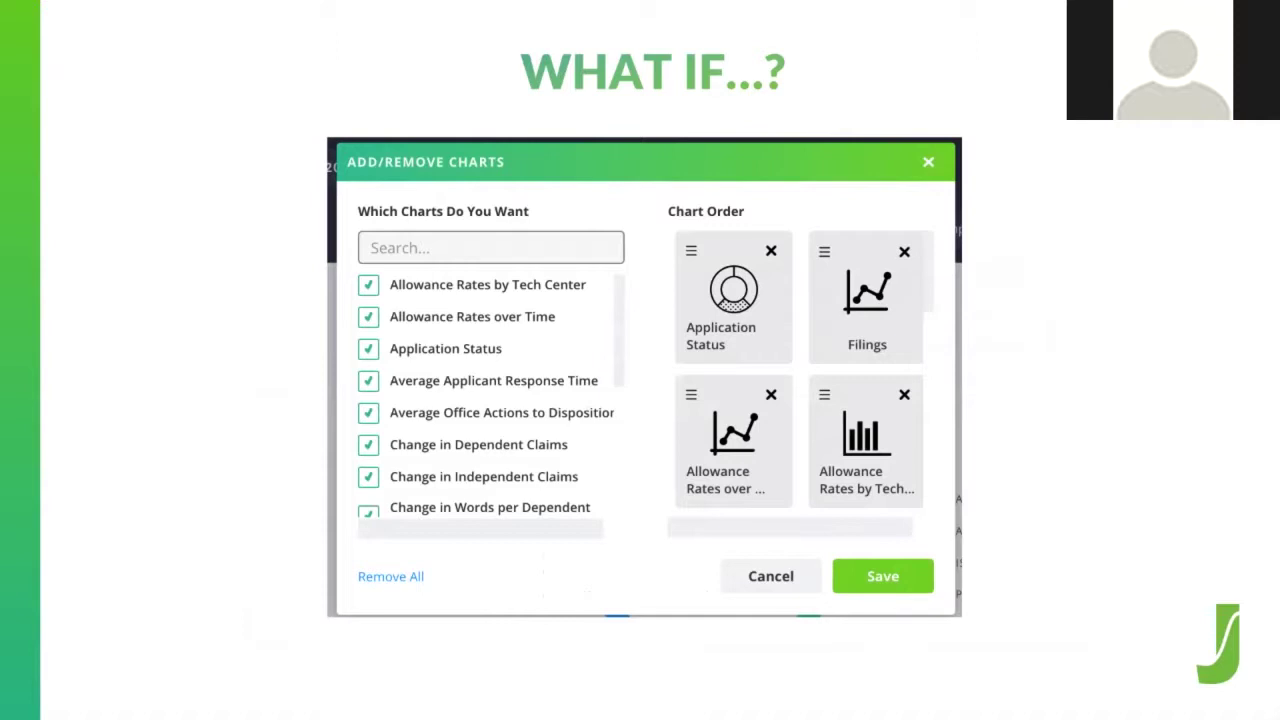
{"action": "key", "text": "Right"}
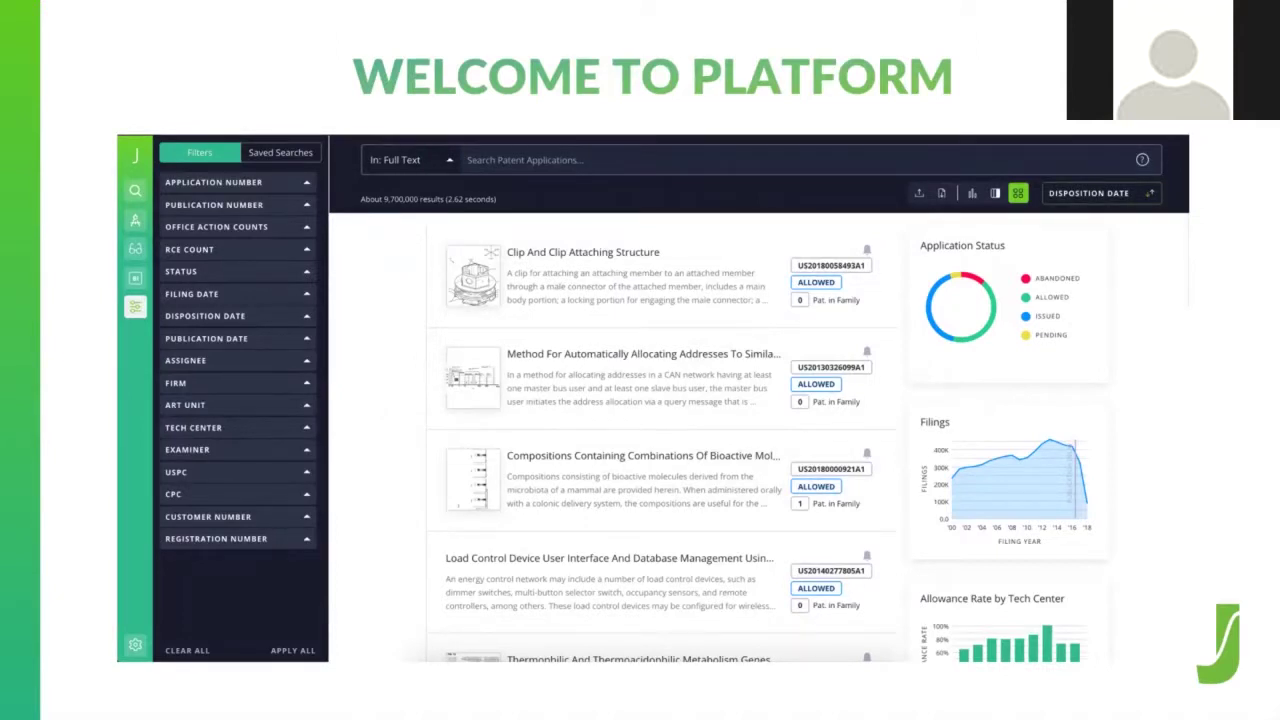
{"action": "key", "text": "Right"}
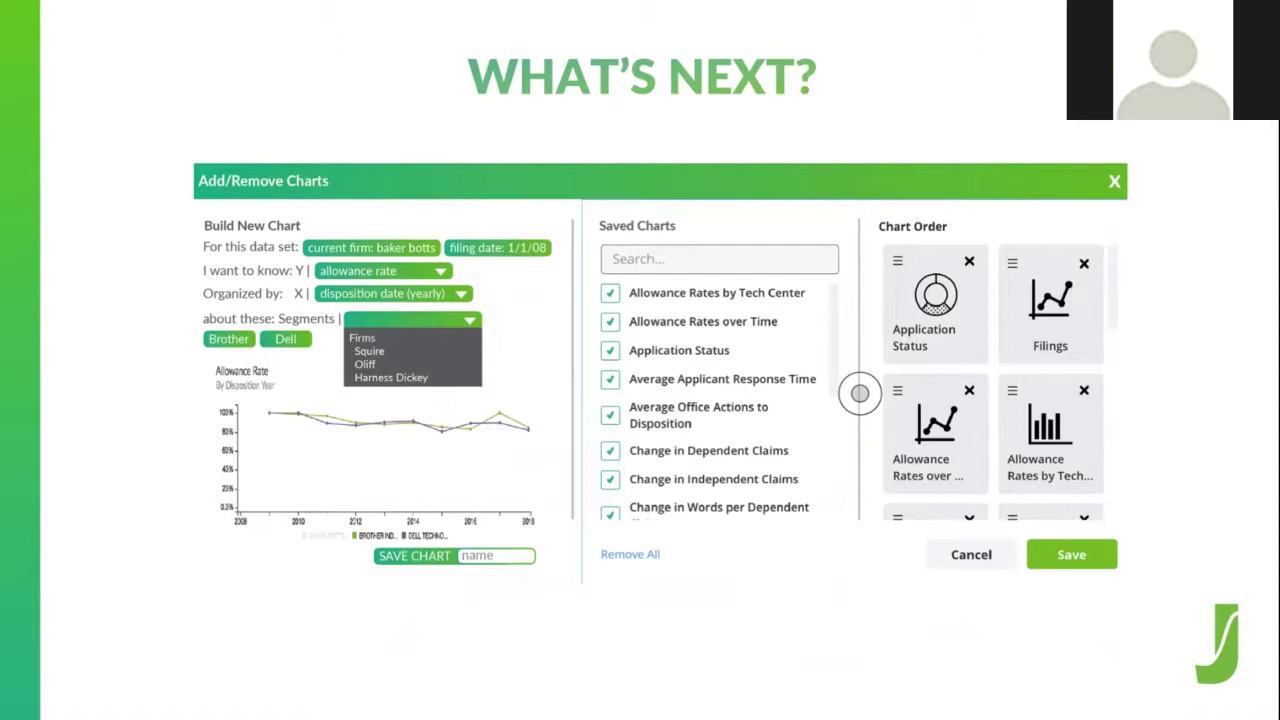
{"action": "key", "text": "Right"}
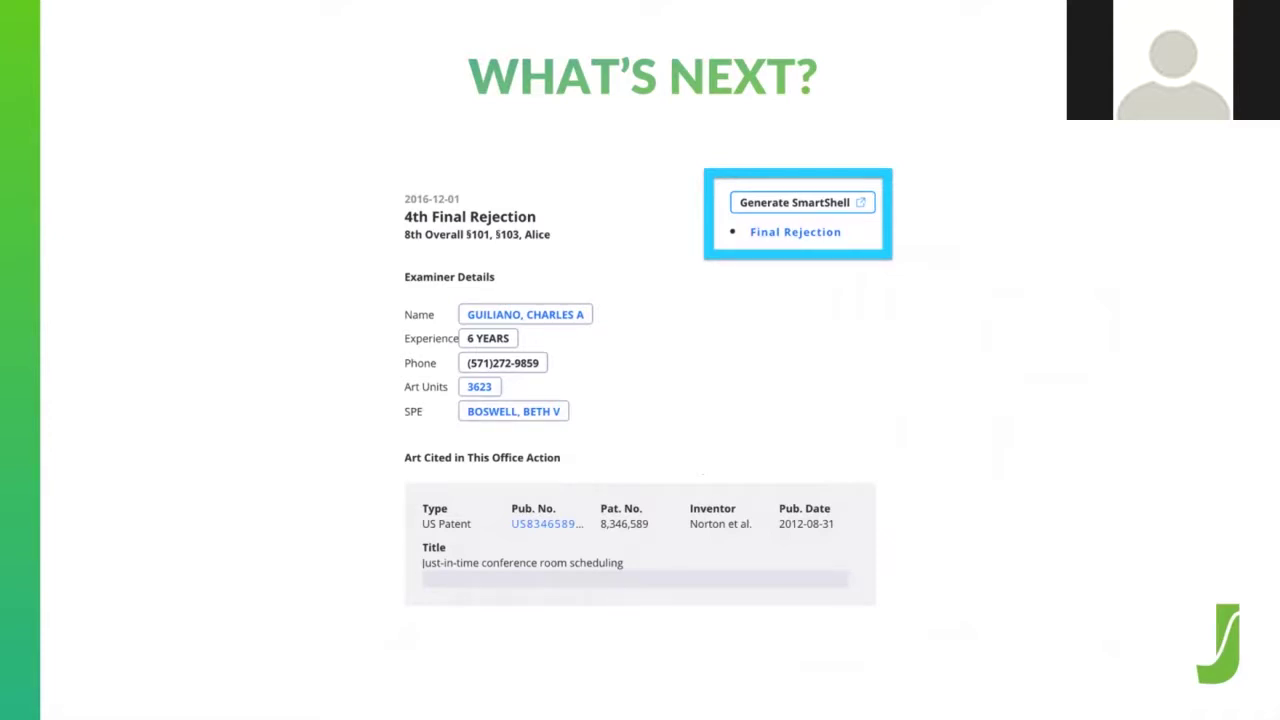
{"action": "key", "text": "Right"}
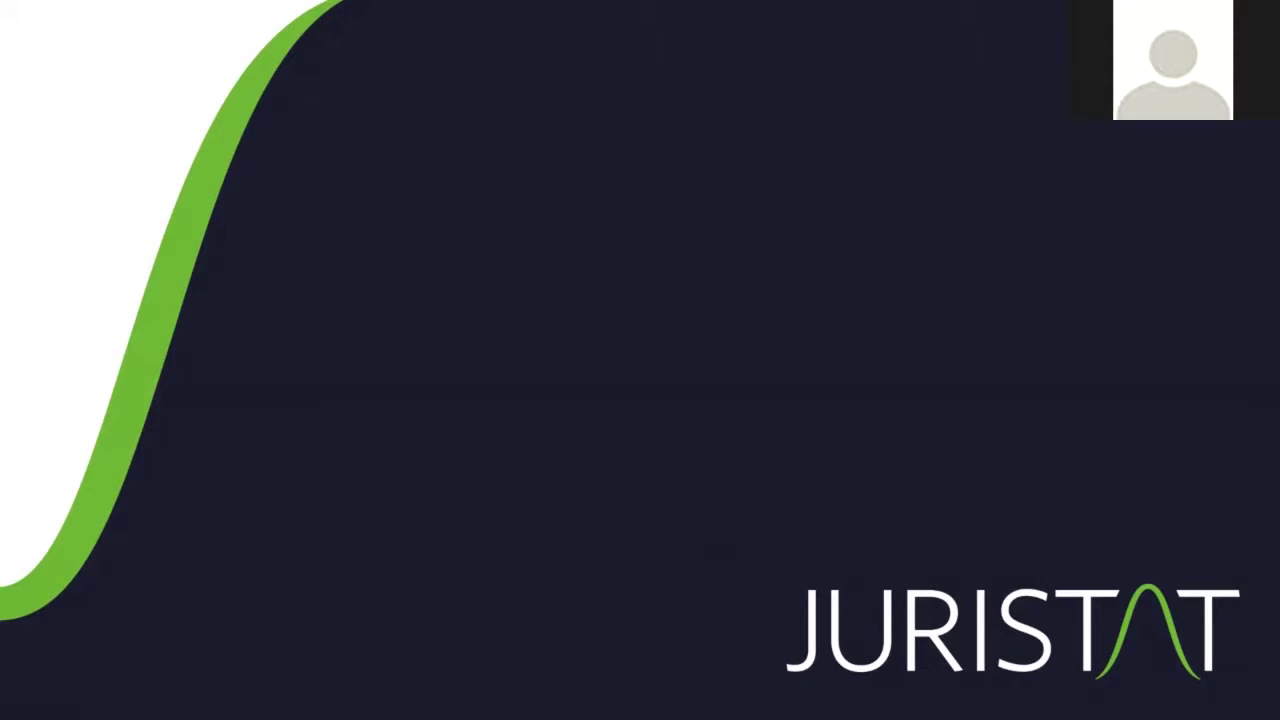
Switch to the Juristat welcome page in Chrome and set the default view's company to the assignee Ford Motor Co
{"action": "key", "text": "super+Tab"}
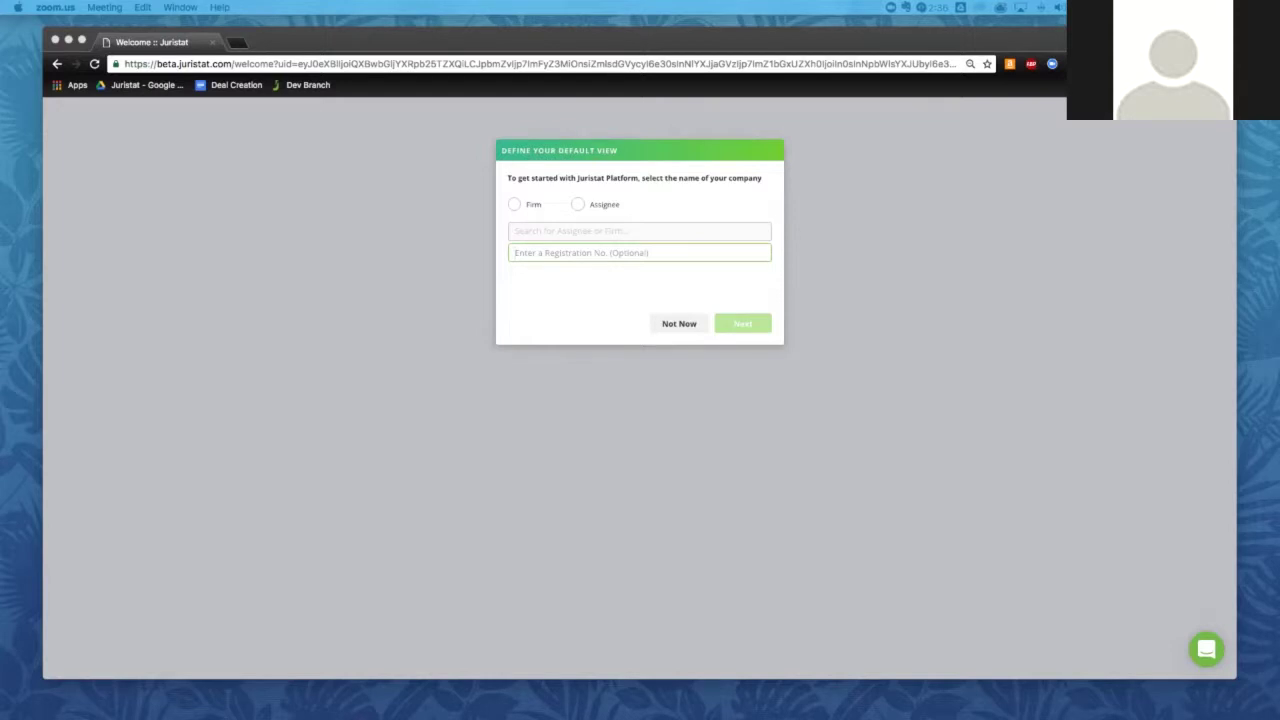
{"action": "left_click", "coordinate": [577, 204]}
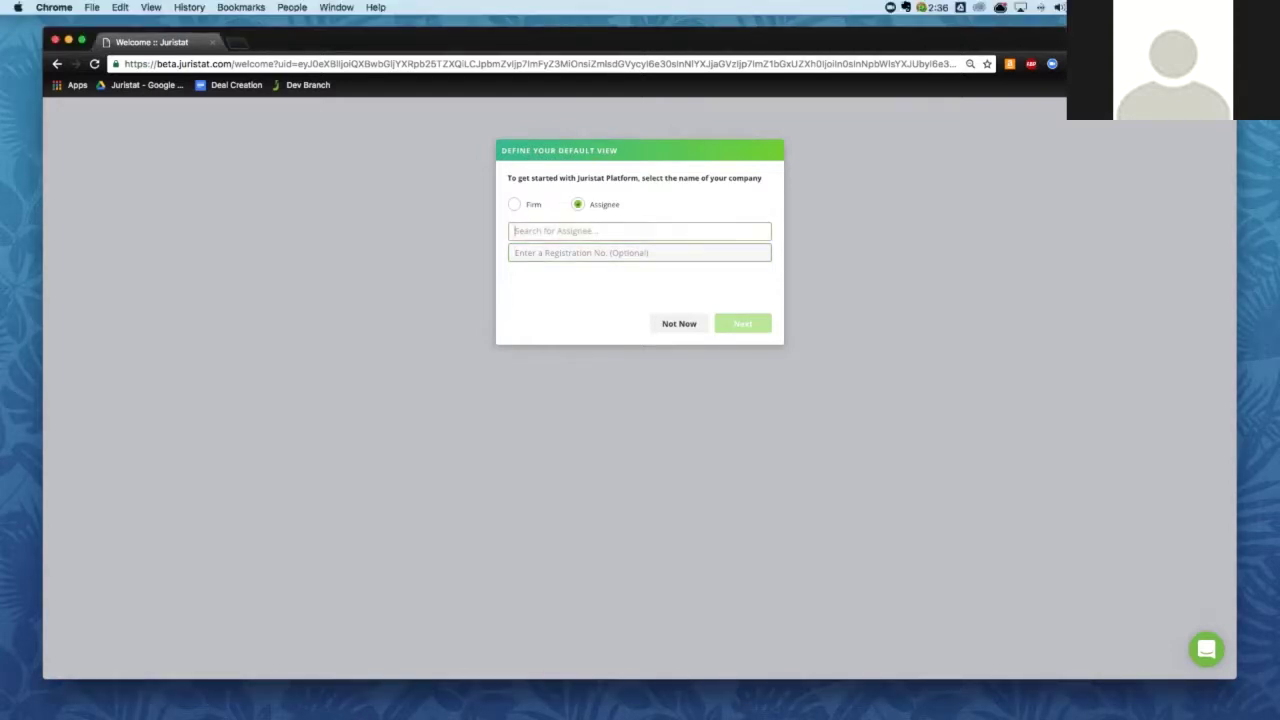
{"action": "type", "text": "ford"}
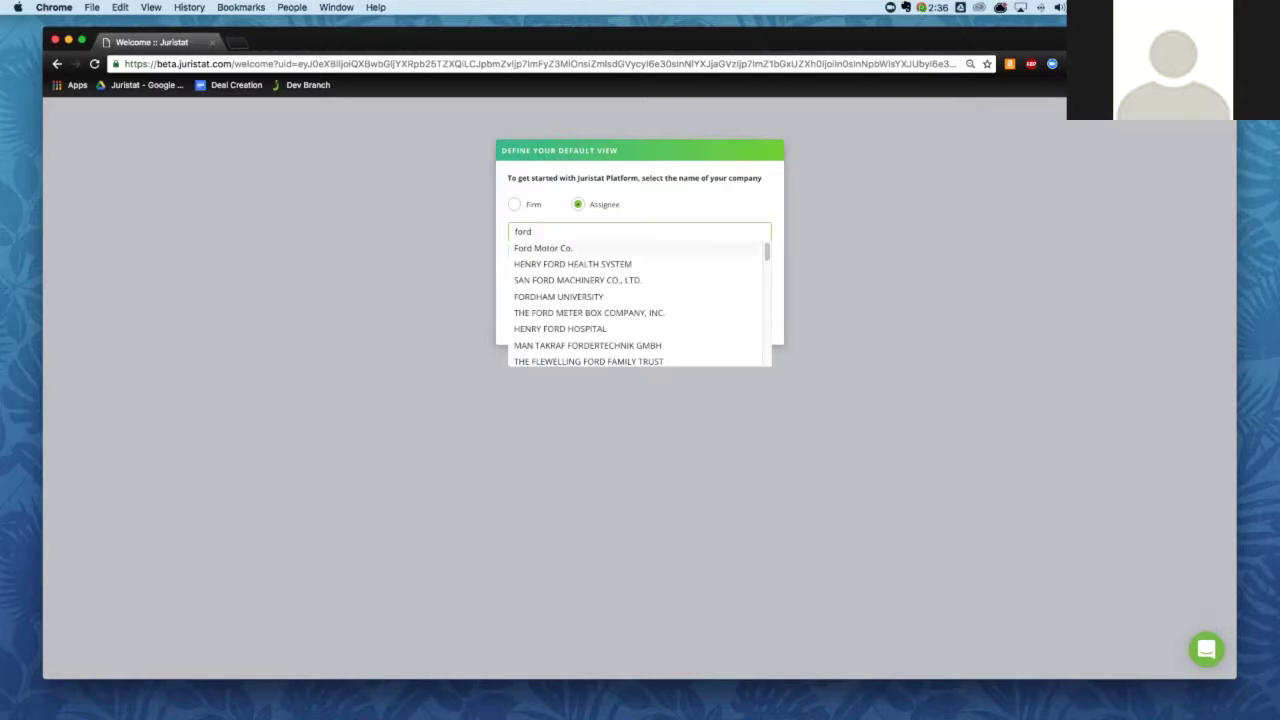
{"action": "key", "text": "Return"}
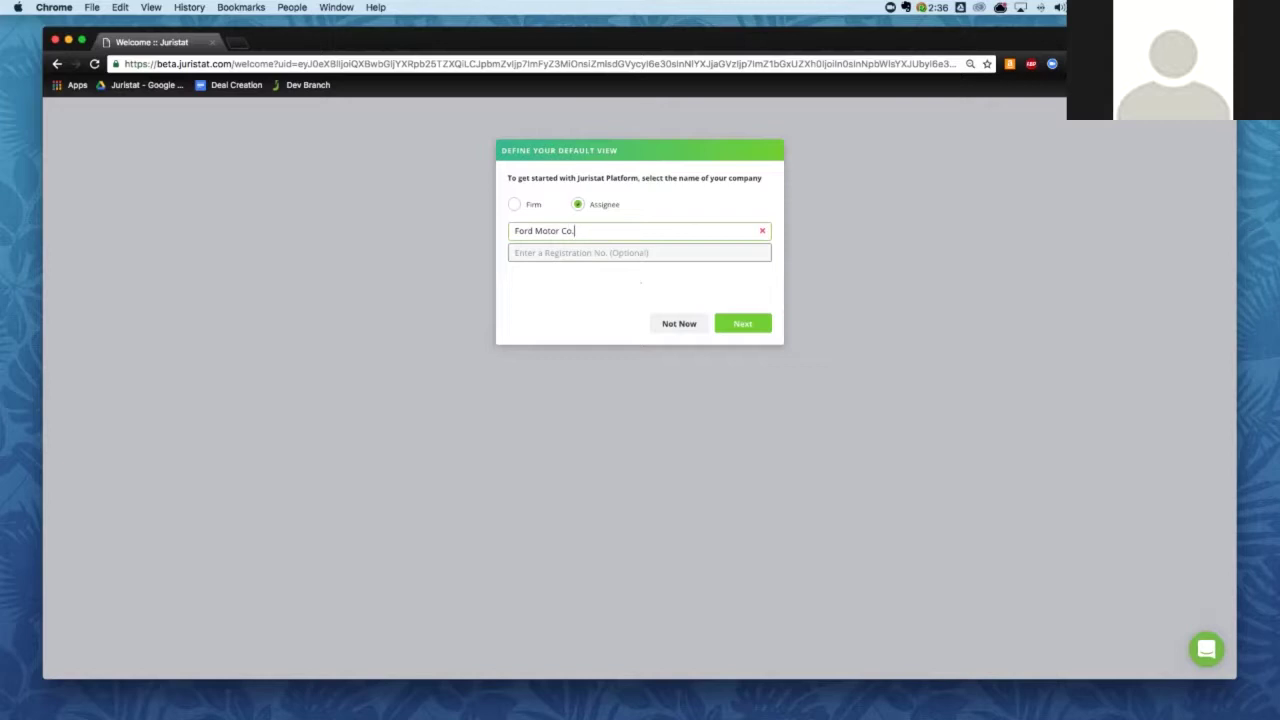
{"action": "key", "text": "Return"}
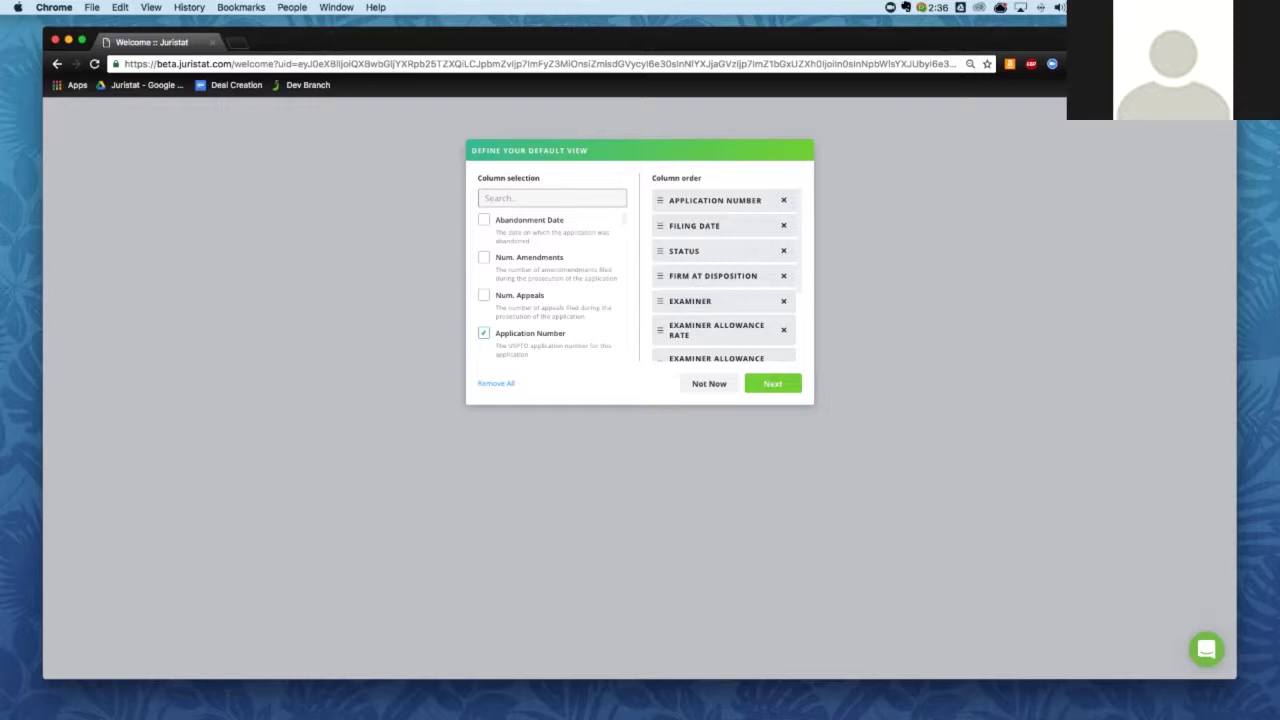
Examine the available columns and the column order offered for the default view
{"action": "scroll", "coordinate": [724, 275], "scroll_direction": "down", "scroll_amount": 5}
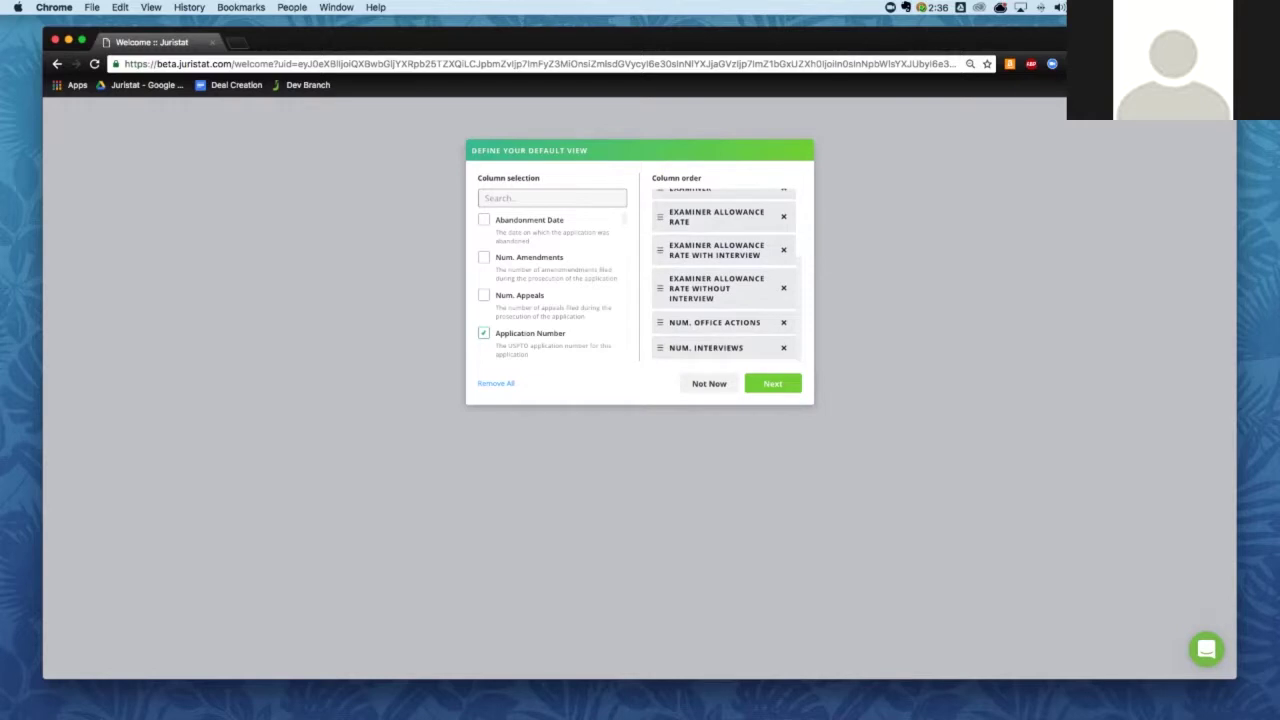
{"action": "scroll", "coordinate": [724, 275], "scroll_direction": "up", "scroll_amount": 1}
{"action": "scroll", "coordinate": [724, 275], "scroll_direction": "up", "scroll_amount": 3}
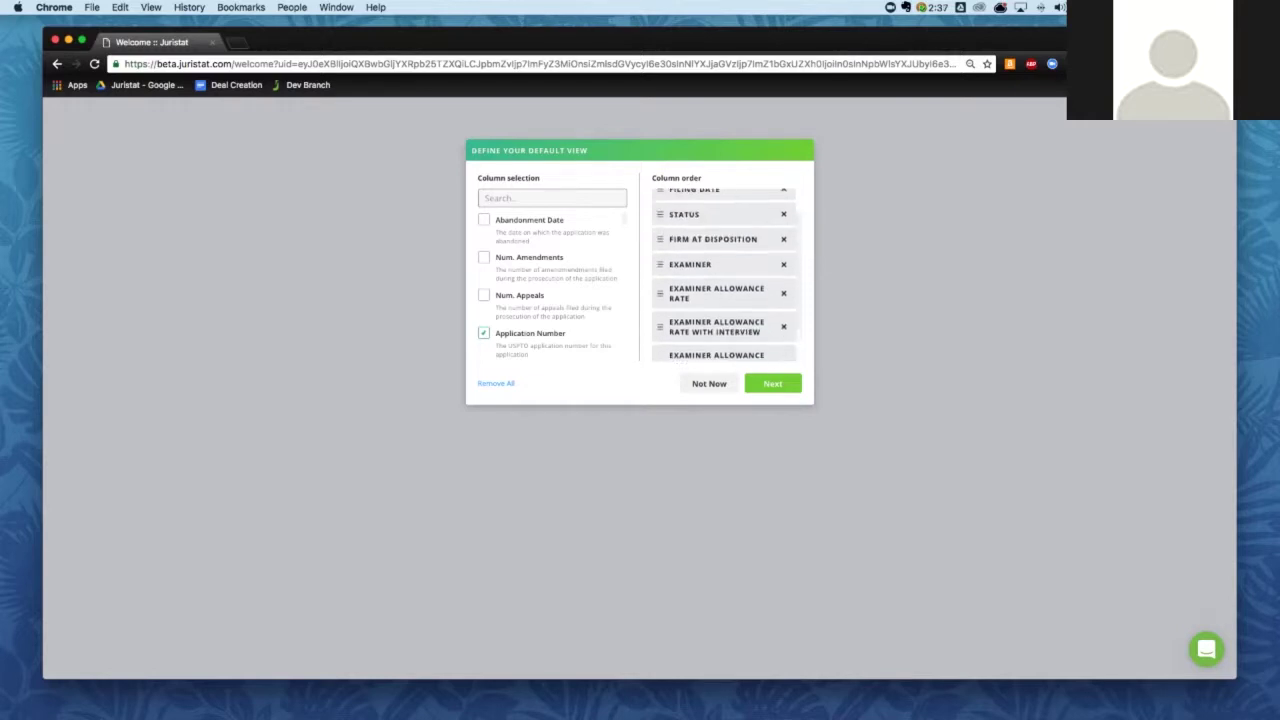
{"action": "mouse_move", "coordinate": [700, 307]}
{"action": "left_mouse_down"}
{"action": "mouse_move", "coordinate": [700, 258]}
{"action": "mouse_move", "coordinate": [700, 307]}
{"action": "left_mouse_up"}
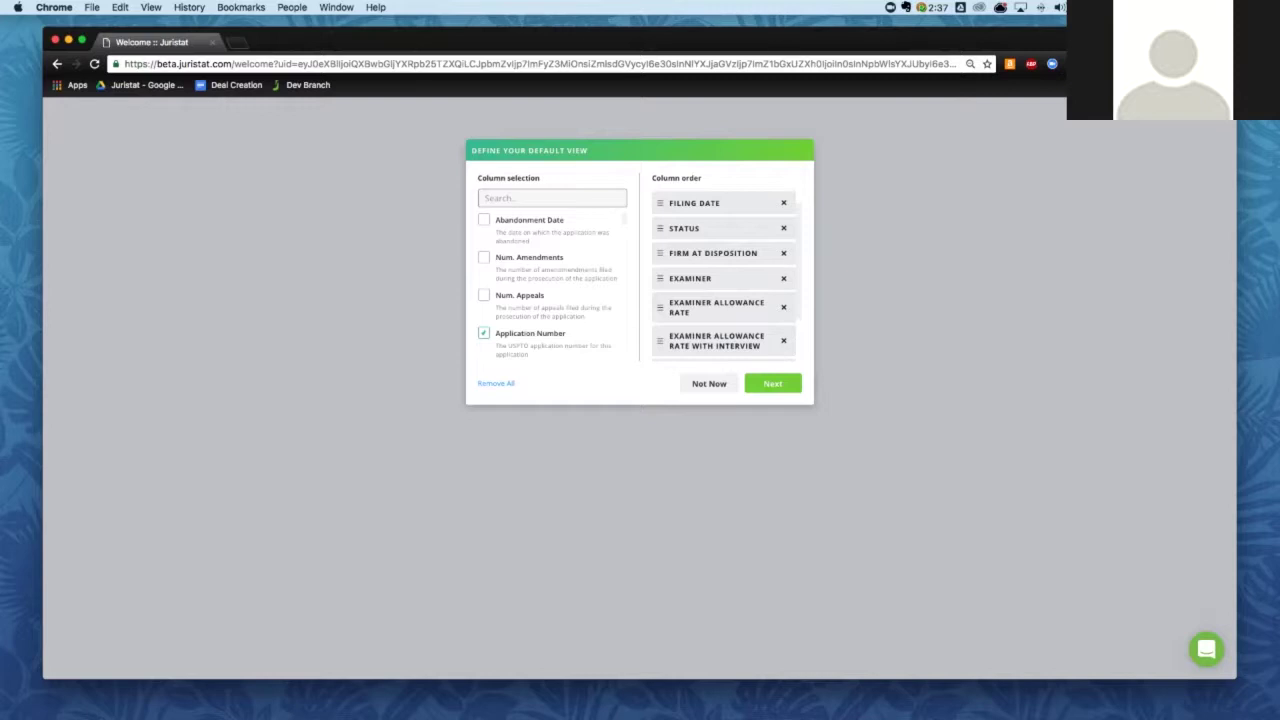
{"action": "left_click", "coordinate": [552, 198]}
{"action": "scroll", "coordinate": [552, 285], "scroll_direction": "down", "scroll_amount": 4}
{"action": "scroll", "coordinate": [552, 285], "scroll_direction": "down", "scroll_amount": 5}
{"action": "scroll", "coordinate": [617, 287], "scroll_direction": "down", "scroll_amount": 4}
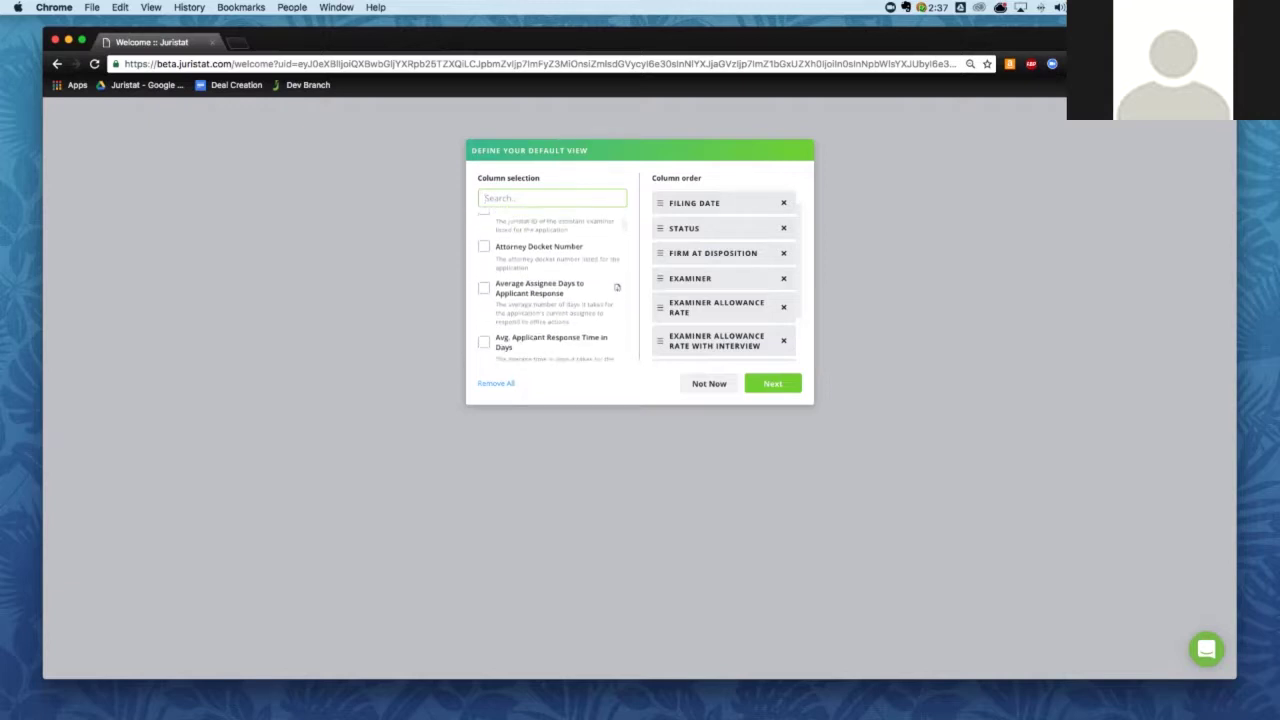
{"action": "scroll", "coordinate": [617, 287], "scroll_direction": "down", "scroll_amount": 4}
{"action": "scroll", "coordinate": [552, 285], "scroll_direction": "down", "scroll_amount": 4}
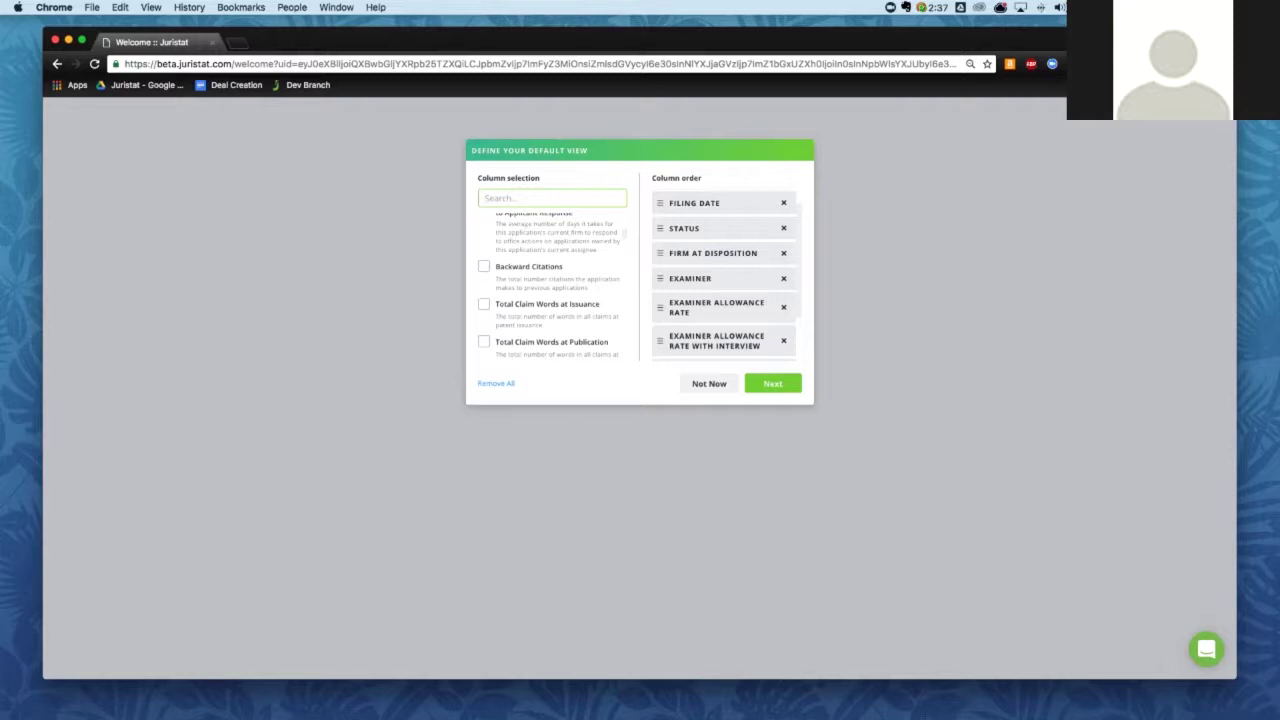
{"action": "scroll", "coordinate": [552, 285], "scroll_direction": "down", "scroll_amount": 4}
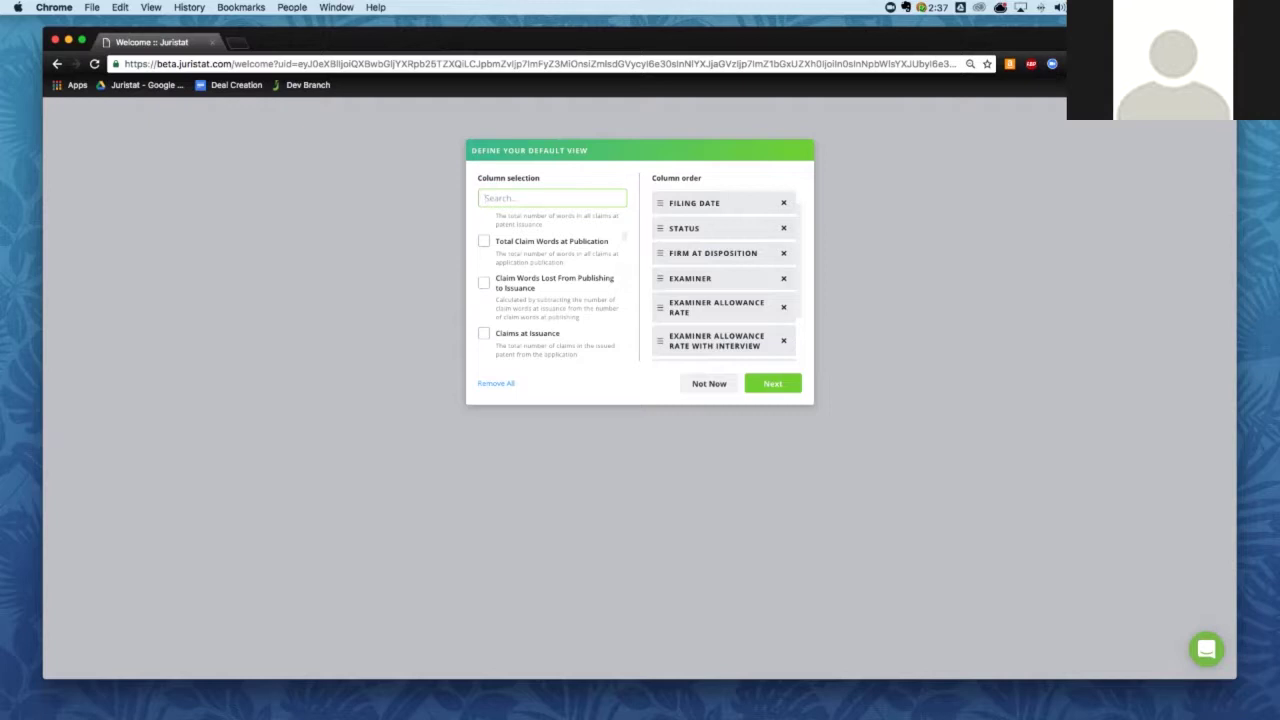
{"action": "scroll", "coordinate": [724, 275], "scroll_direction": "down", "scroll_amount": 3}
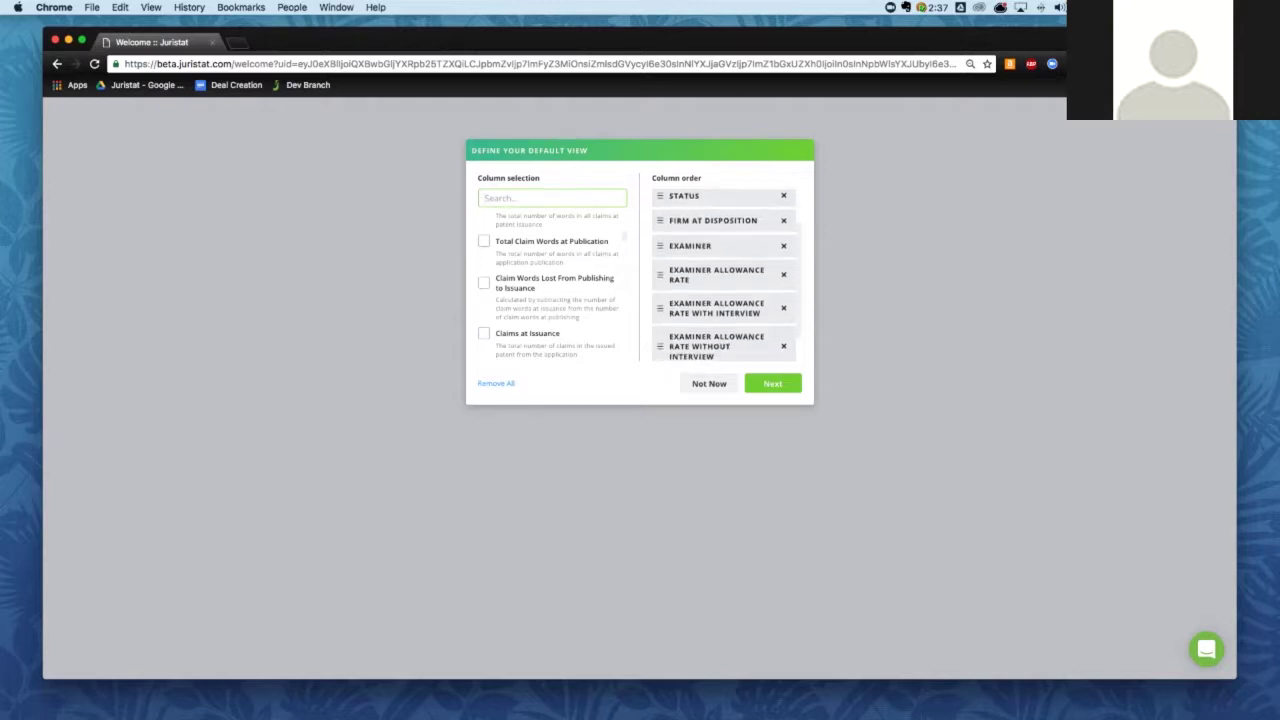
{"action": "scroll", "coordinate": [724, 275], "scroll_direction": "up", "scroll_amount": 5}
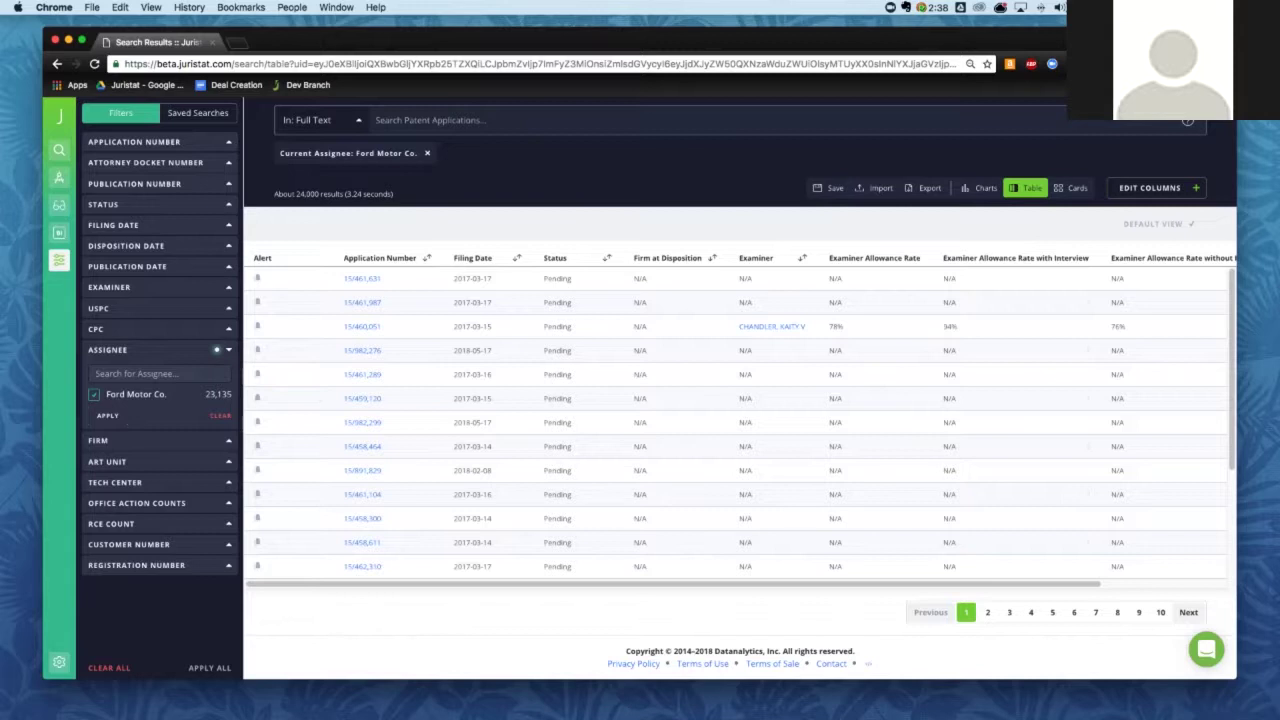
Filter the Ford Motor Co. applications by filing date with an end date of 12/2016
{"action": "scroll", "coordinate": [739, 423], "scroll_direction": "down", "scroll_amount": 3}
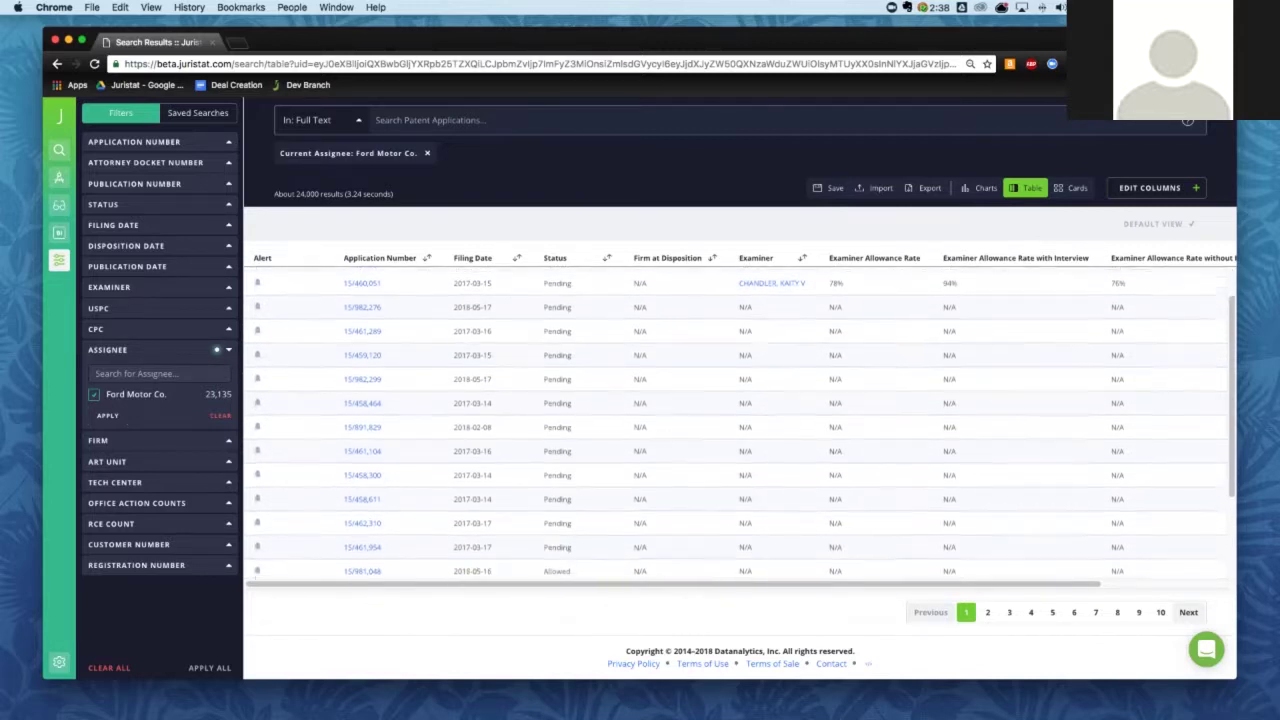
{"action": "scroll", "coordinate": [739, 423], "scroll_direction": "up", "scroll_amount": 3}
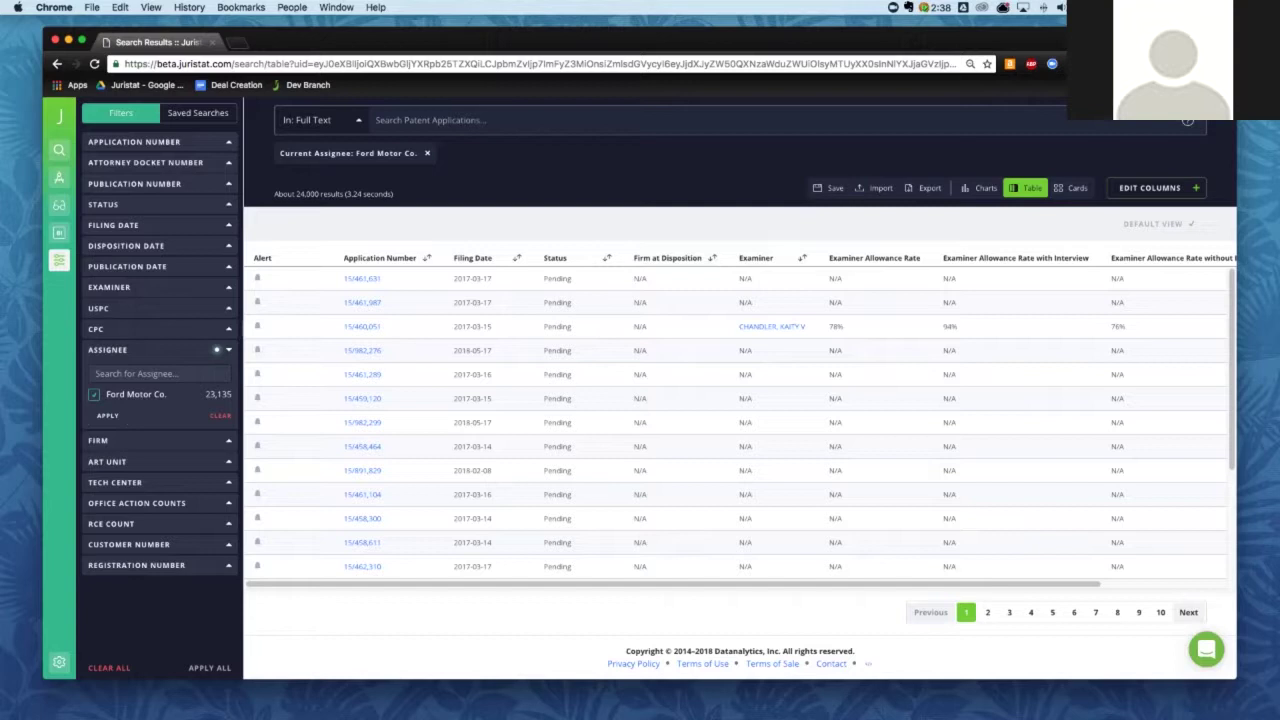
{"action": "left_click", "coordinate": [113, 225]}
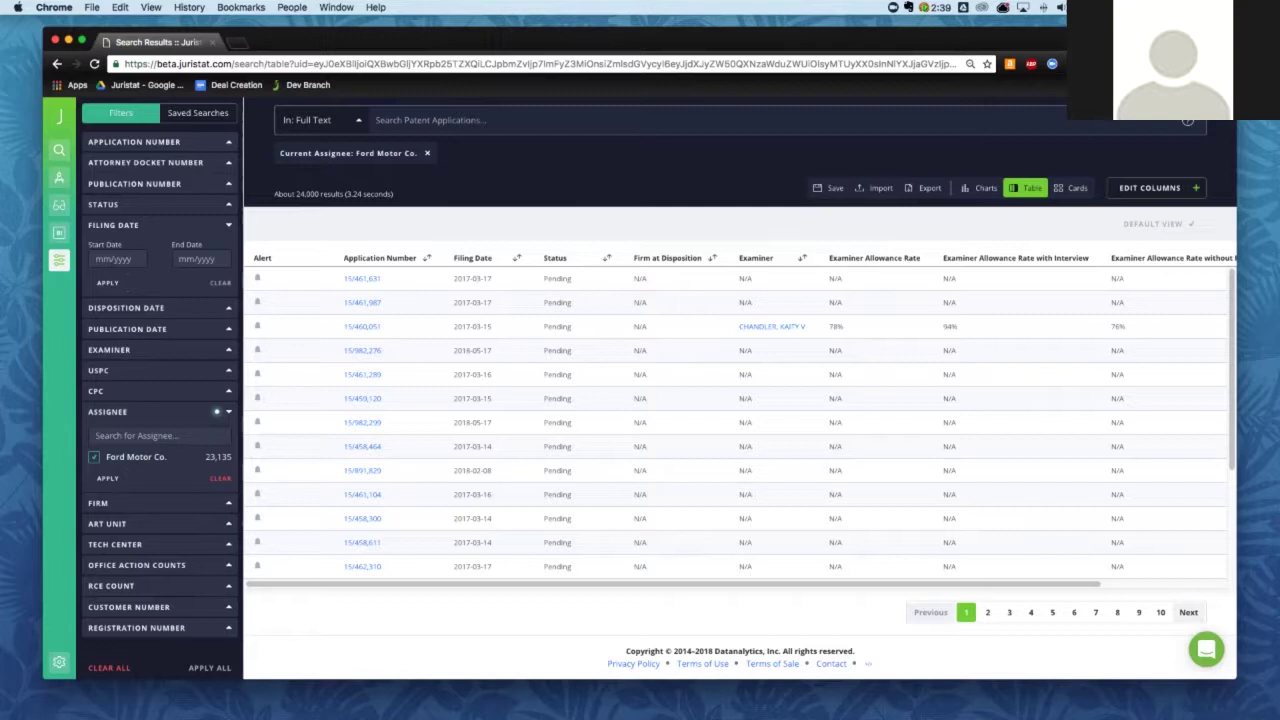
{"action": "left_click", "coordinate": [196, 259]}
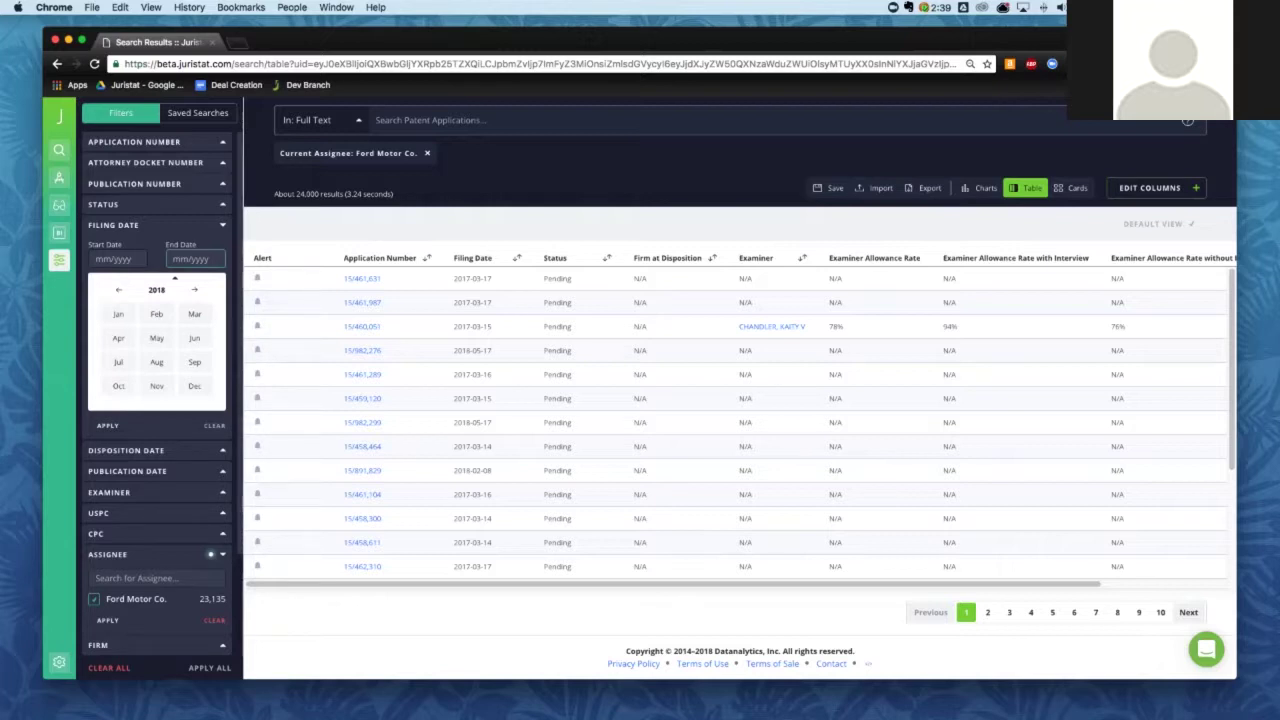
{"action": "left_click", "coordinate": [118, 289]}
{"action": "left_click", "coordinate": [118, 314]}
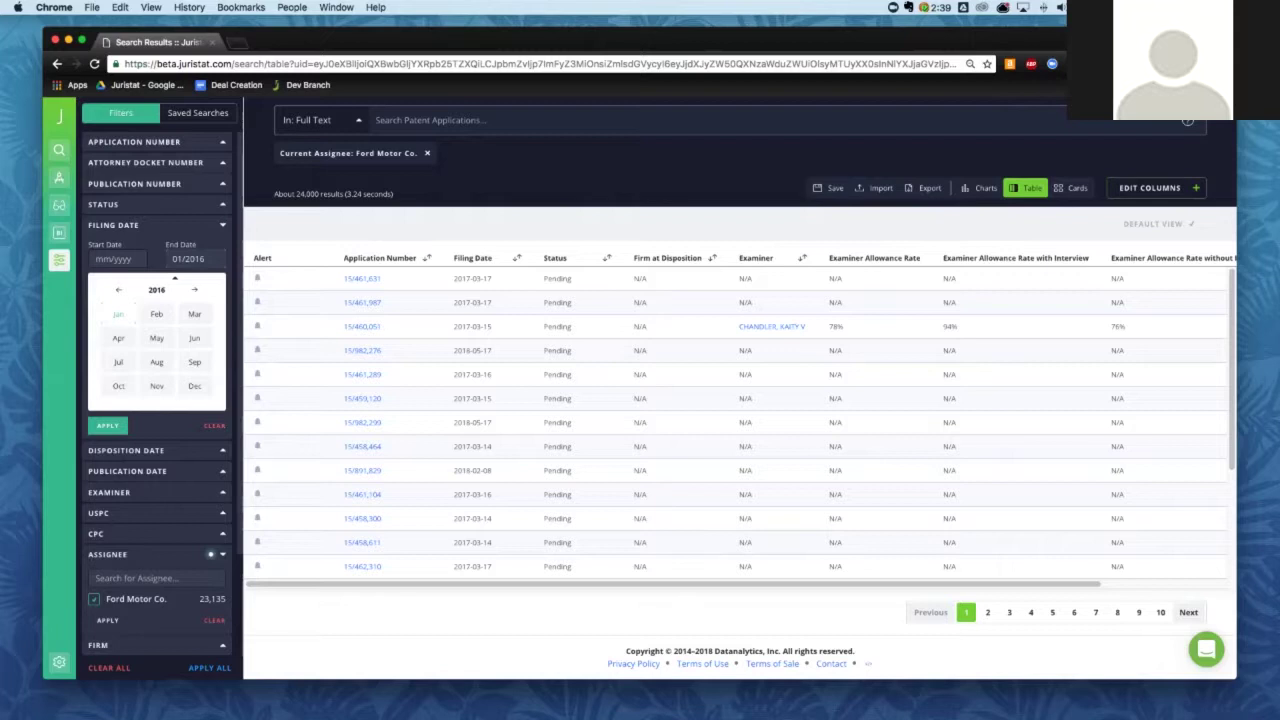
{"action": "left_click", "coordinate": [195, 386]}
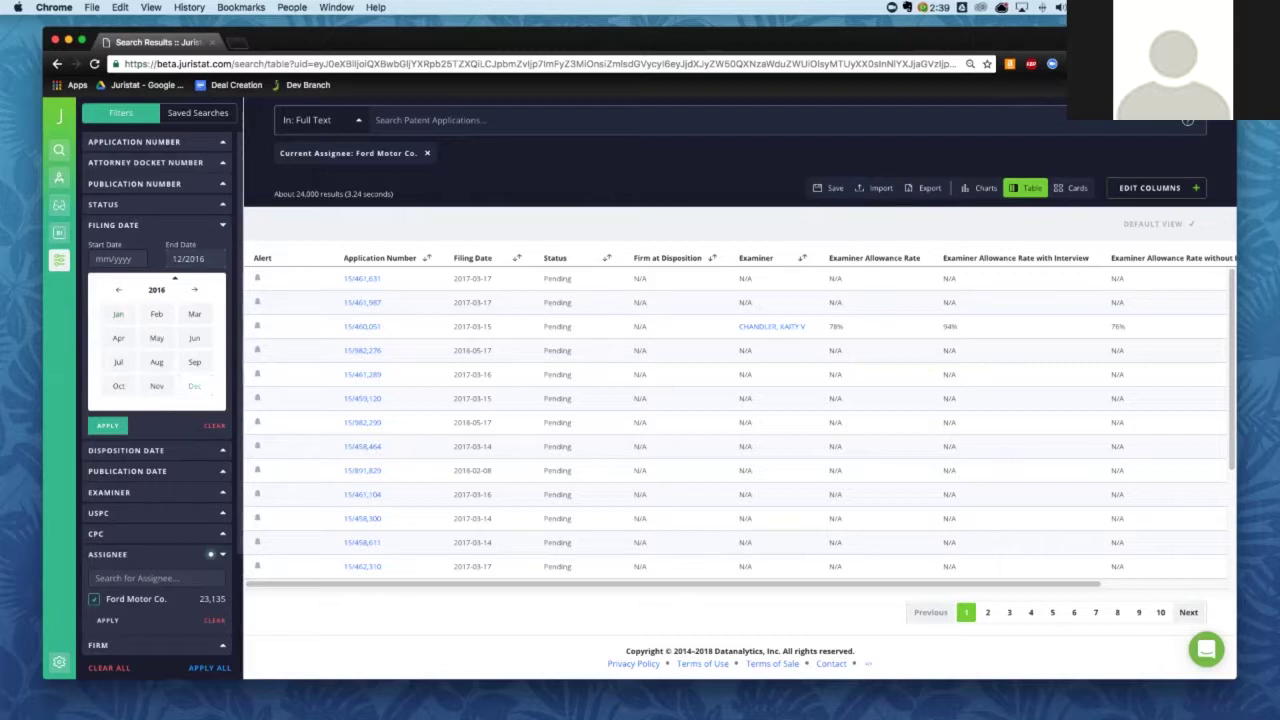
{"action": "left_click", "coordinate": [107, 425]}
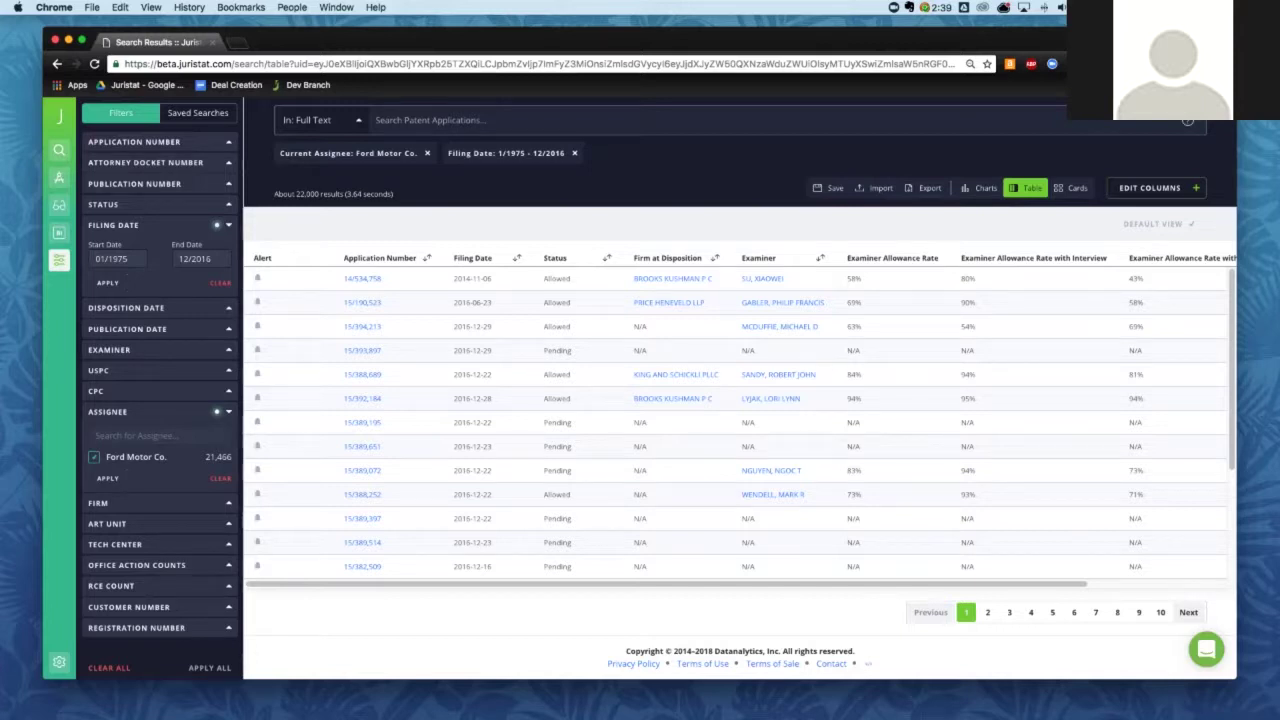
Look over the Application Number, Attorney Docket Number and Publication Number filters, collapsing each one again
{"action": "left_click", "coordinate": [134, 141]}
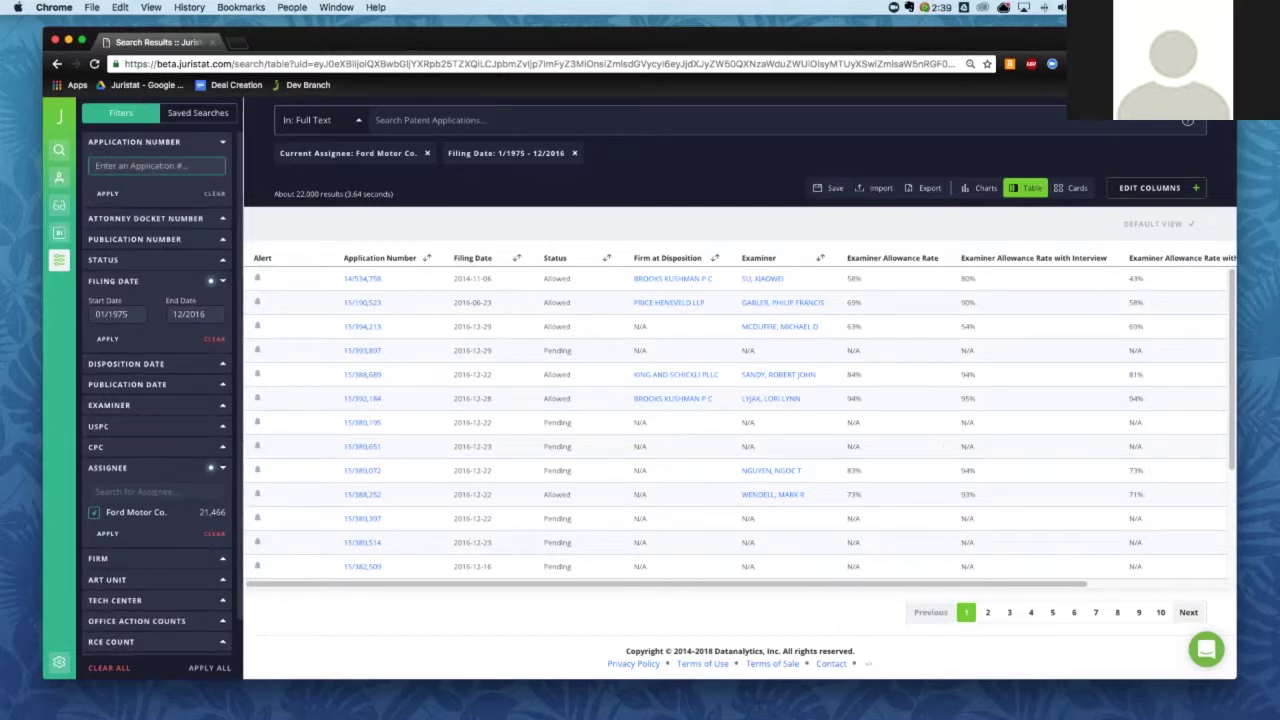
{"action": "left_click", "coordinate": [134, 141]}
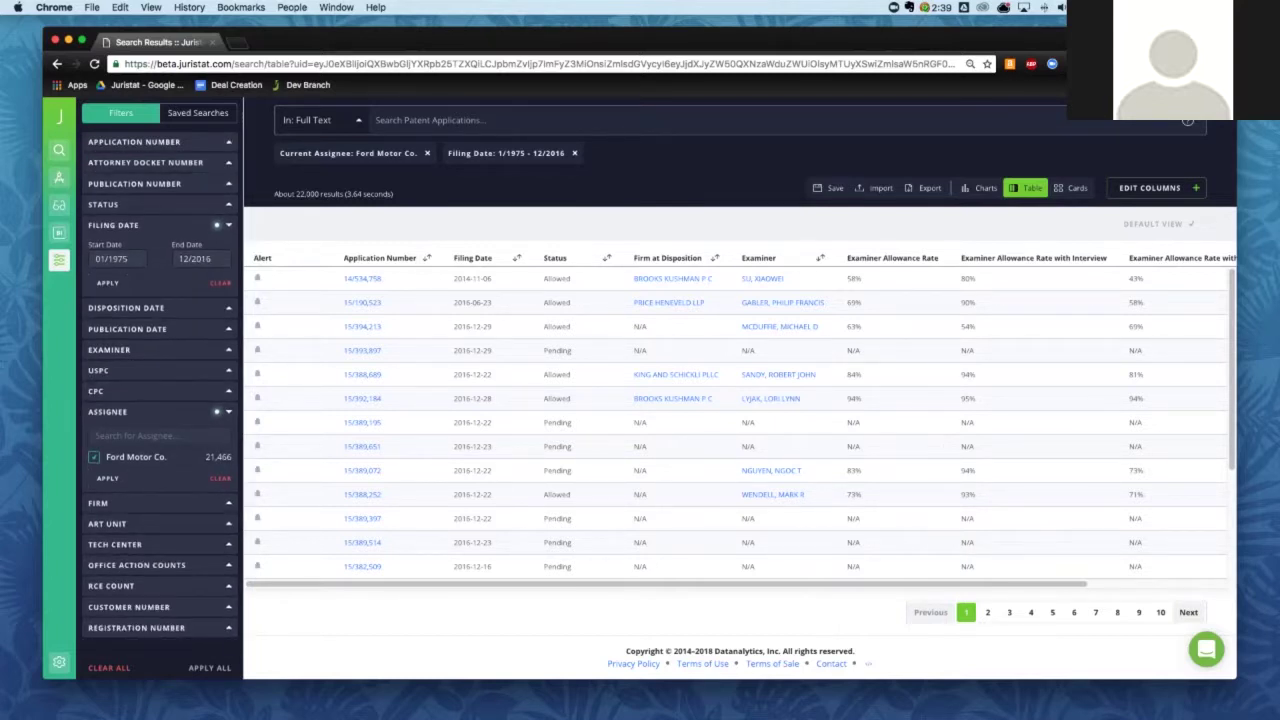
{"action": "left_click", "coordinate": [145, 162]}
{"action": "left_click", "coordinate": [134, 239]}
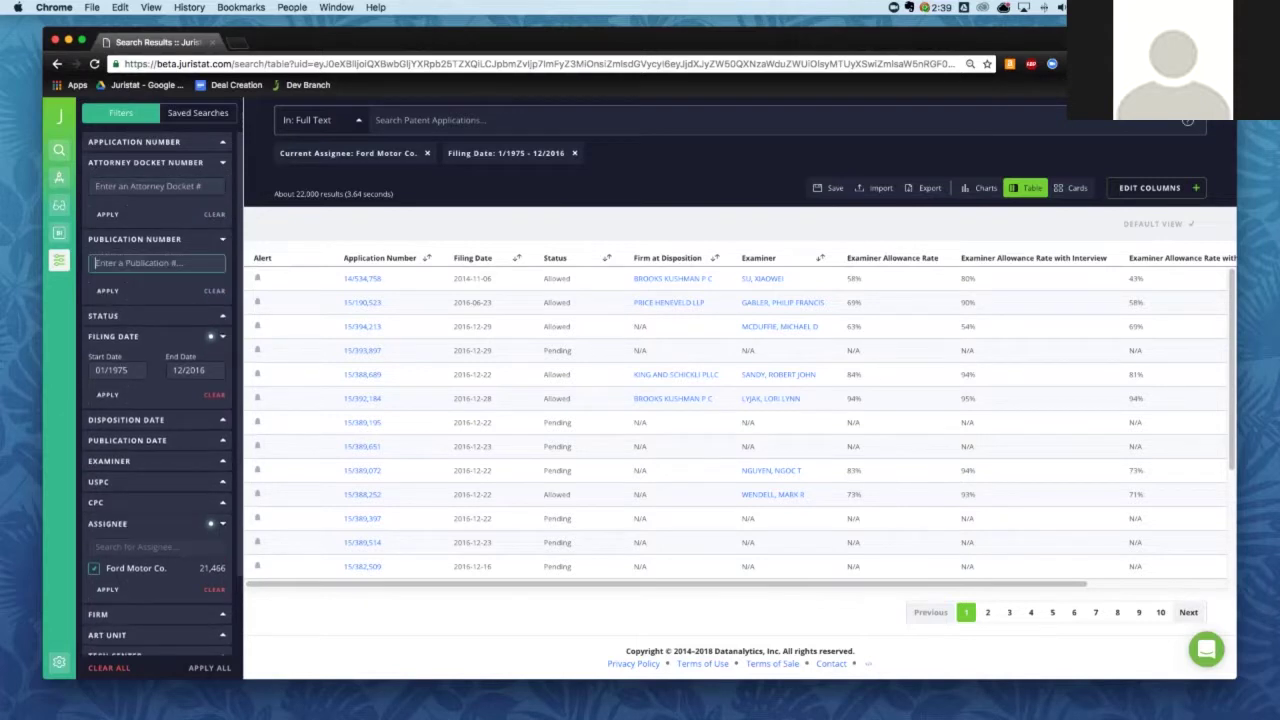
{"action": "left_click", "coordinate": [145, 162]}
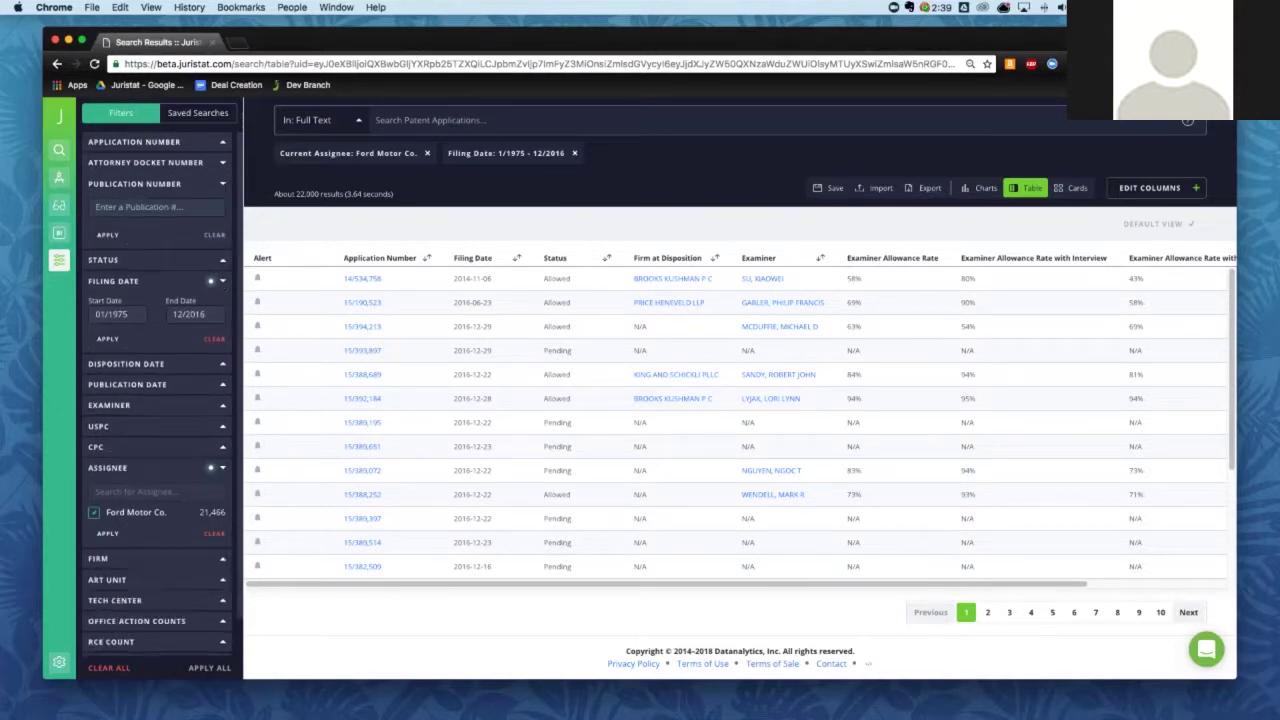
{"action": "left_click", "coordinate": [229, 184]}
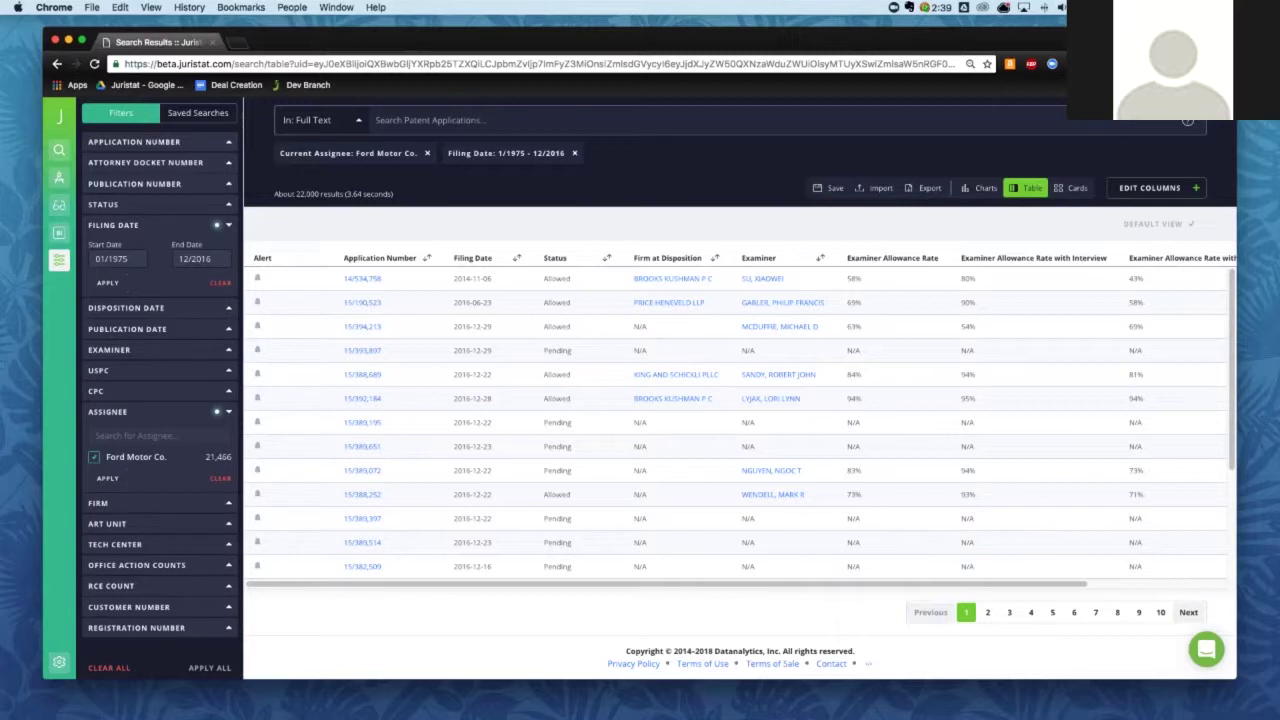
Try the Issued, Allowed and Pending options in the Status filter, turning each off again and collapsing the filter
{"action": "left_click", "coordinate": [228, 204]}
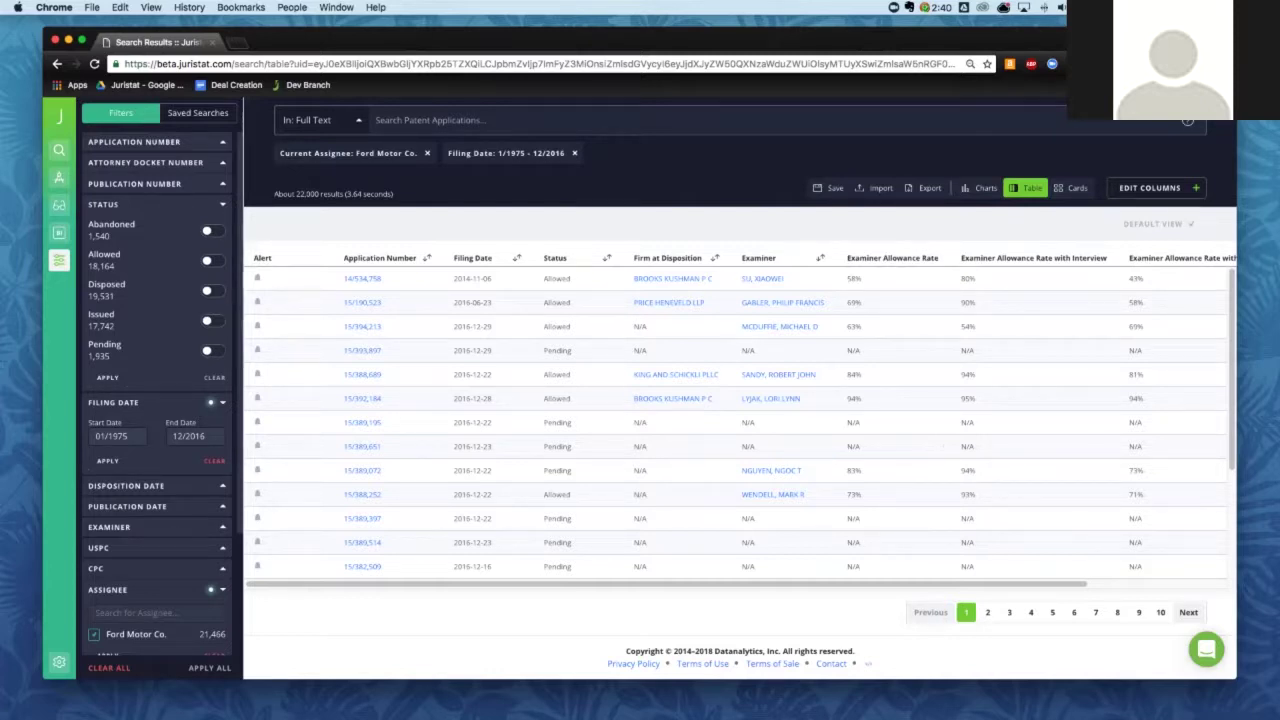
{"action": "left_click", "coordinate": [208, 320]}
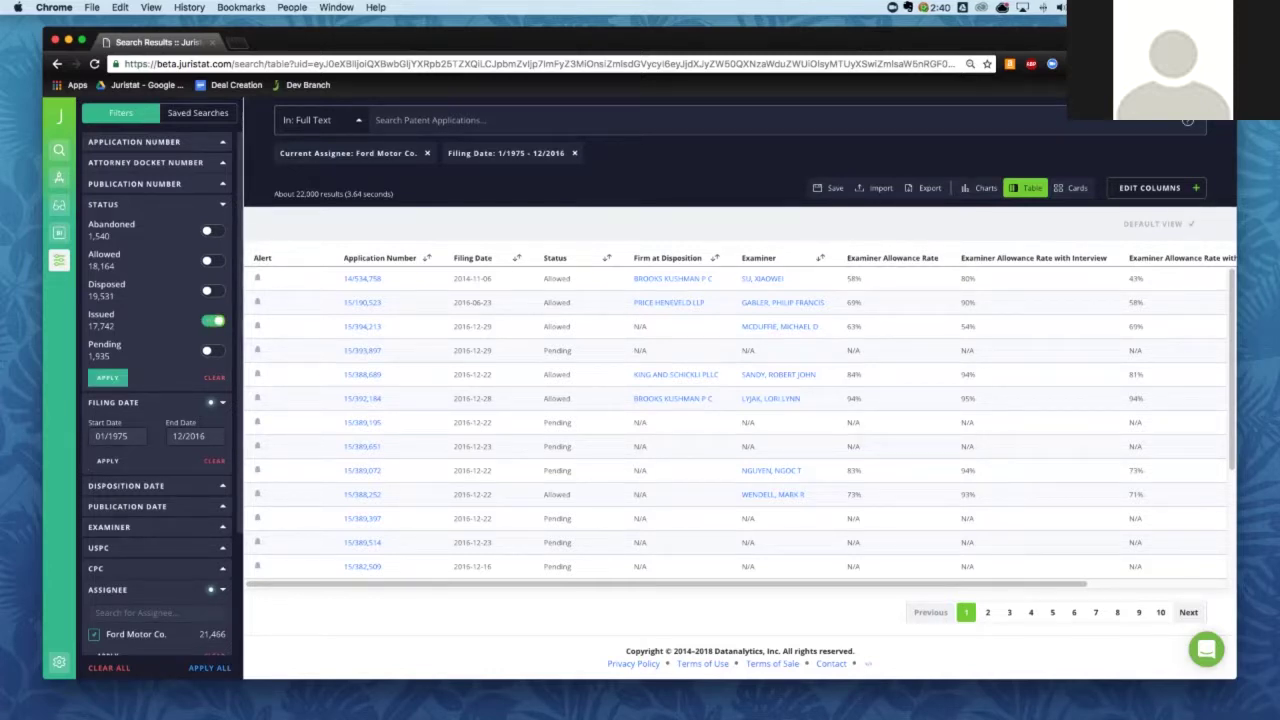
{"action": "left_click", "coordinate": [208, 320]}
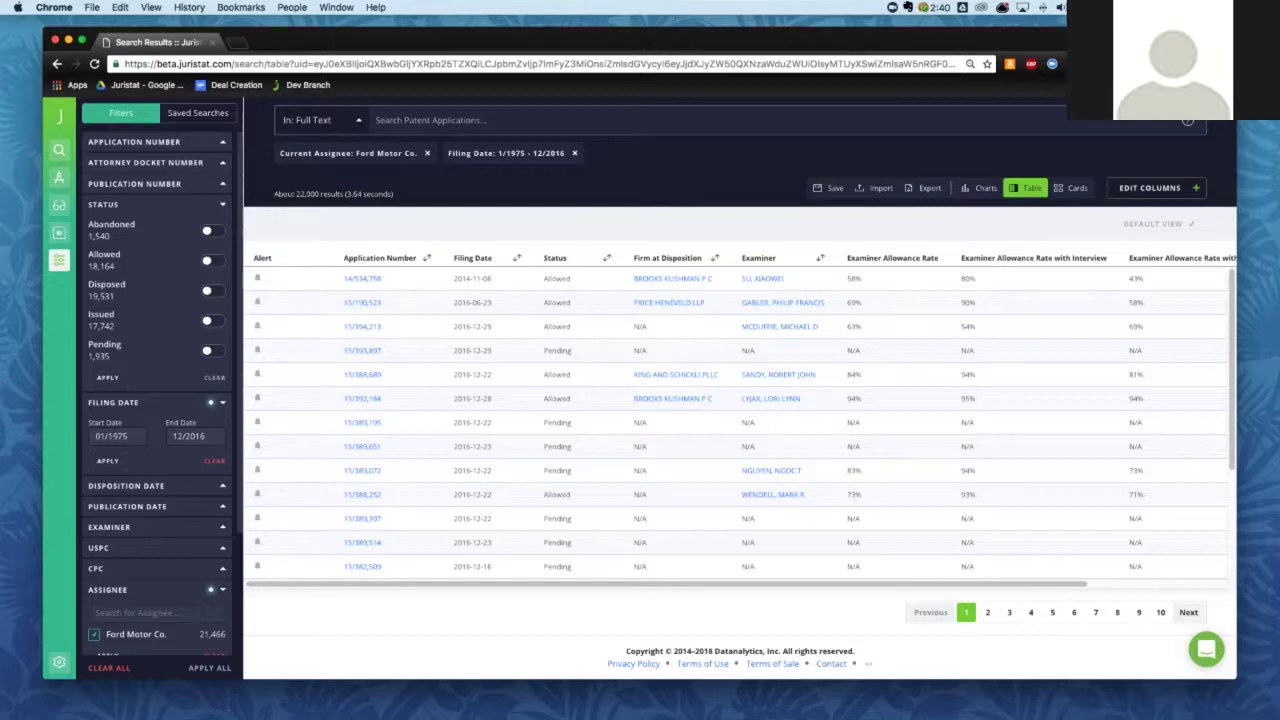
{"action": "left_click", "coordinate": [212, 260]}
{"action": "left_click", "coordinate": [212, 320]}
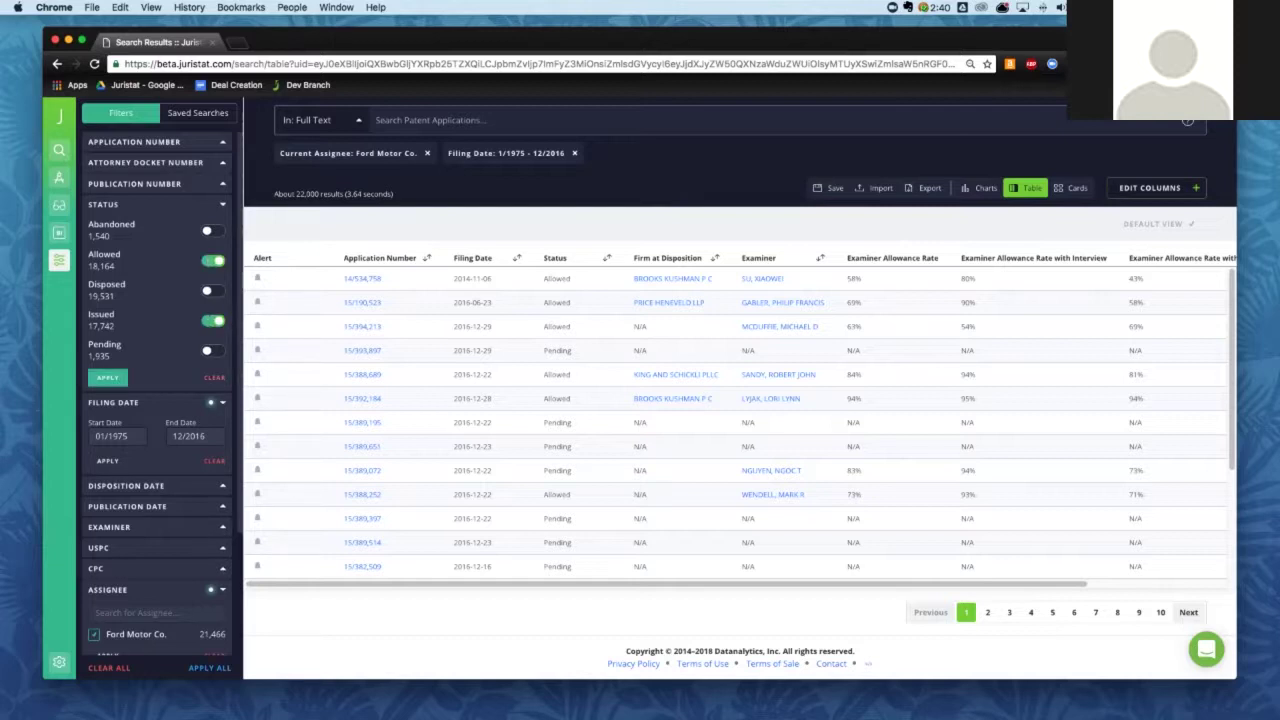
{"action": "left_click", "coordinate": [212, 320]}
{"action": "left_click", "coordinate": [212, 350]}
{"action": "left_click", "coordinate": [212, 350]}
{"action": "left_click", "coordinate": [212, 260]}
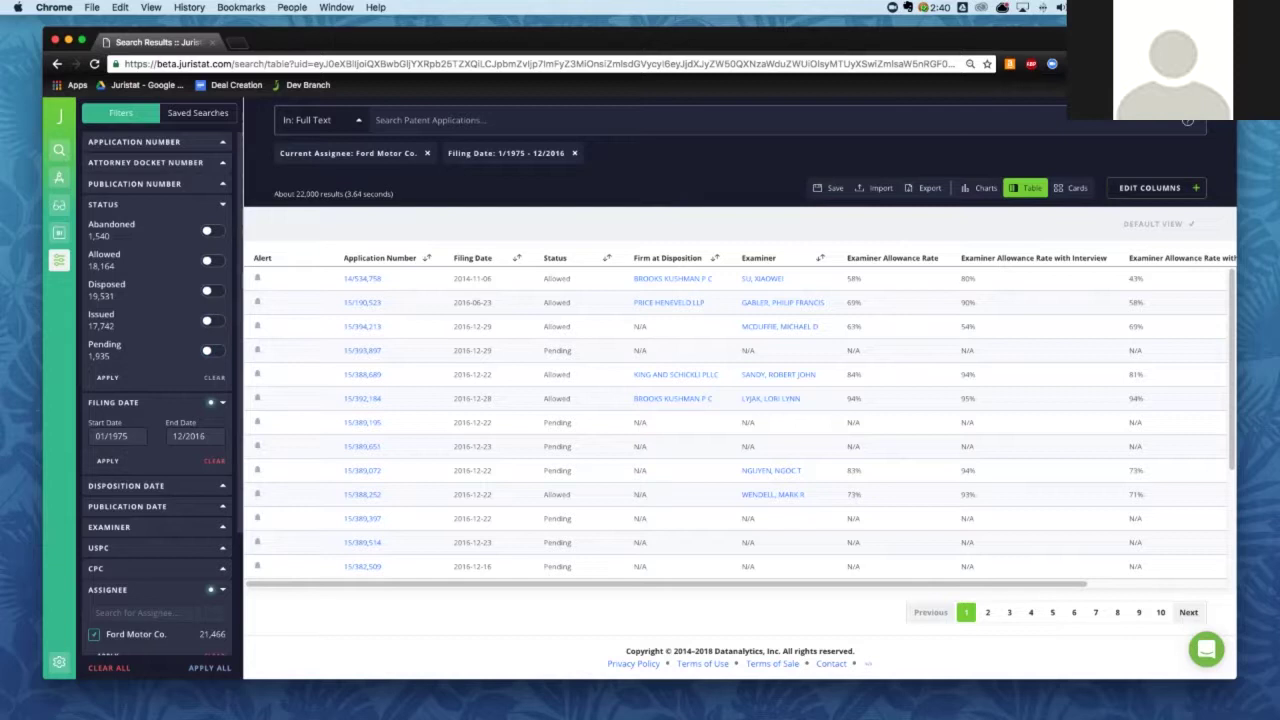
{"action": "left_click", "coordinate": [222, 204]}
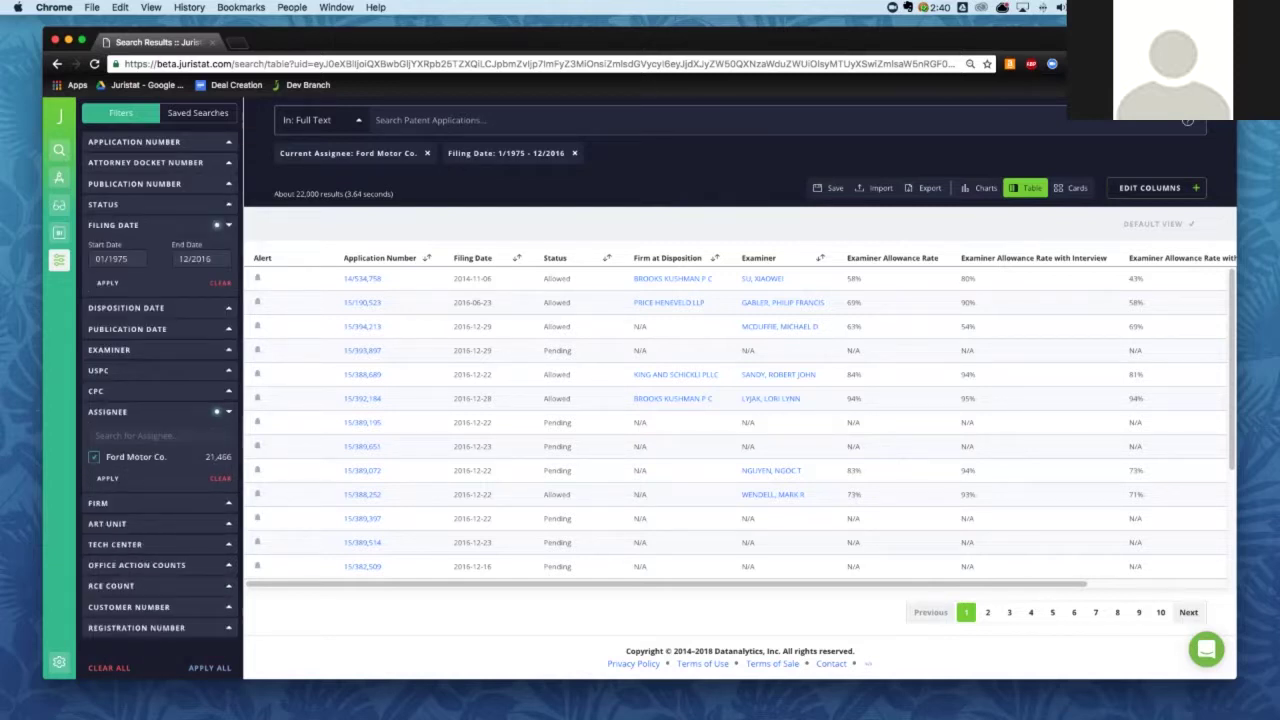
Collapse the Filing Date filter and look over the Disposition Date, Publication Date, Examiner and USPC filters, collapsing each one again
{"action": "left_click", "coordinate": [228, 225]}
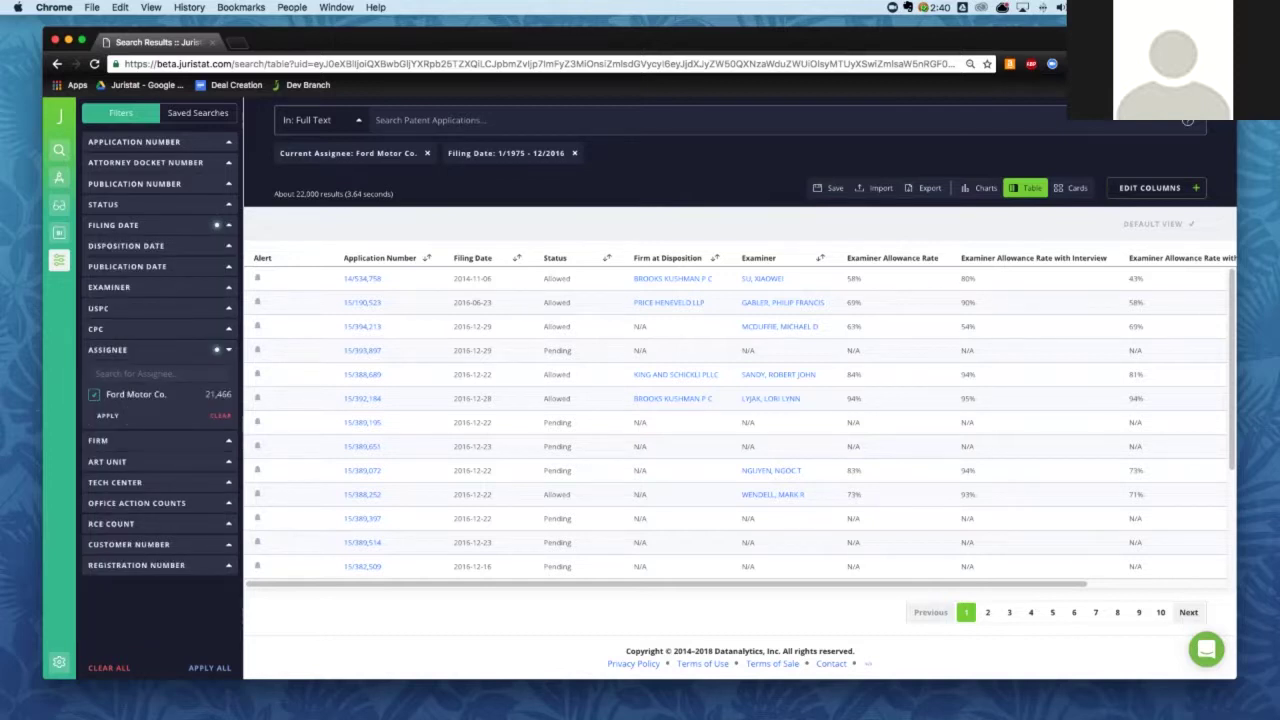
{"action": "left_click", "coordinate": [228, 245]}
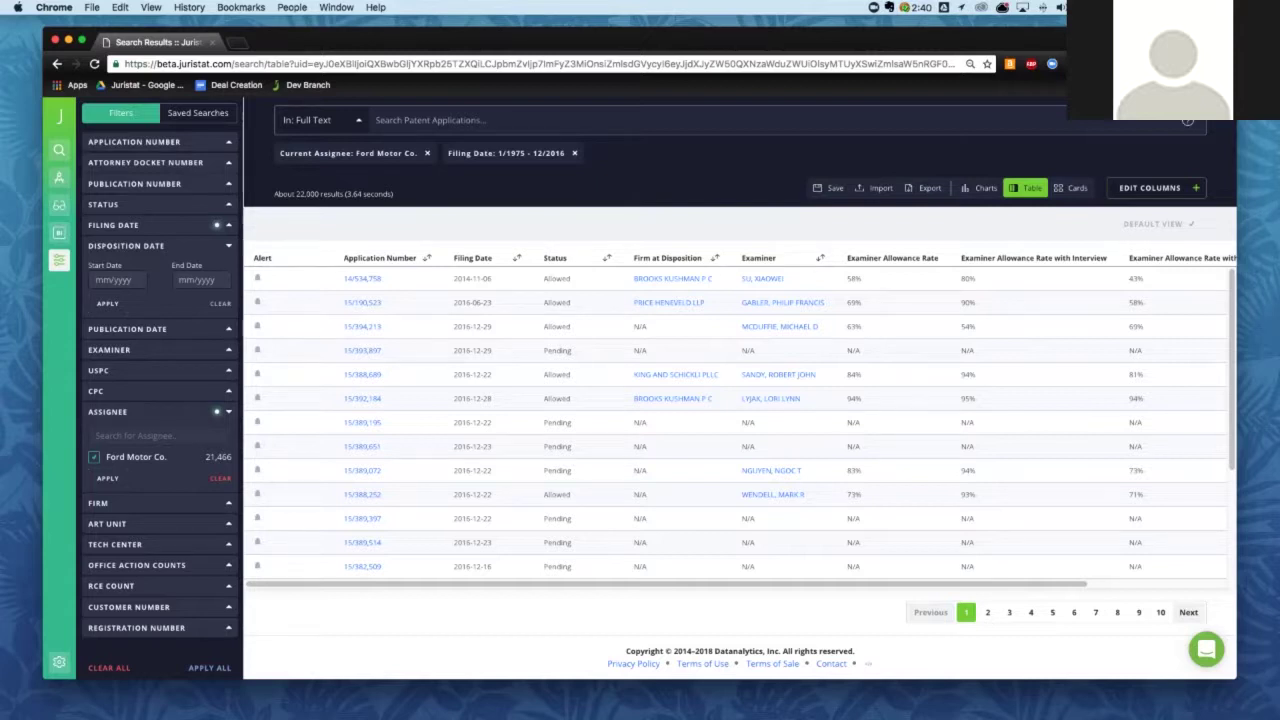
{"action": "left_click", "coordinate": [228, 329]}
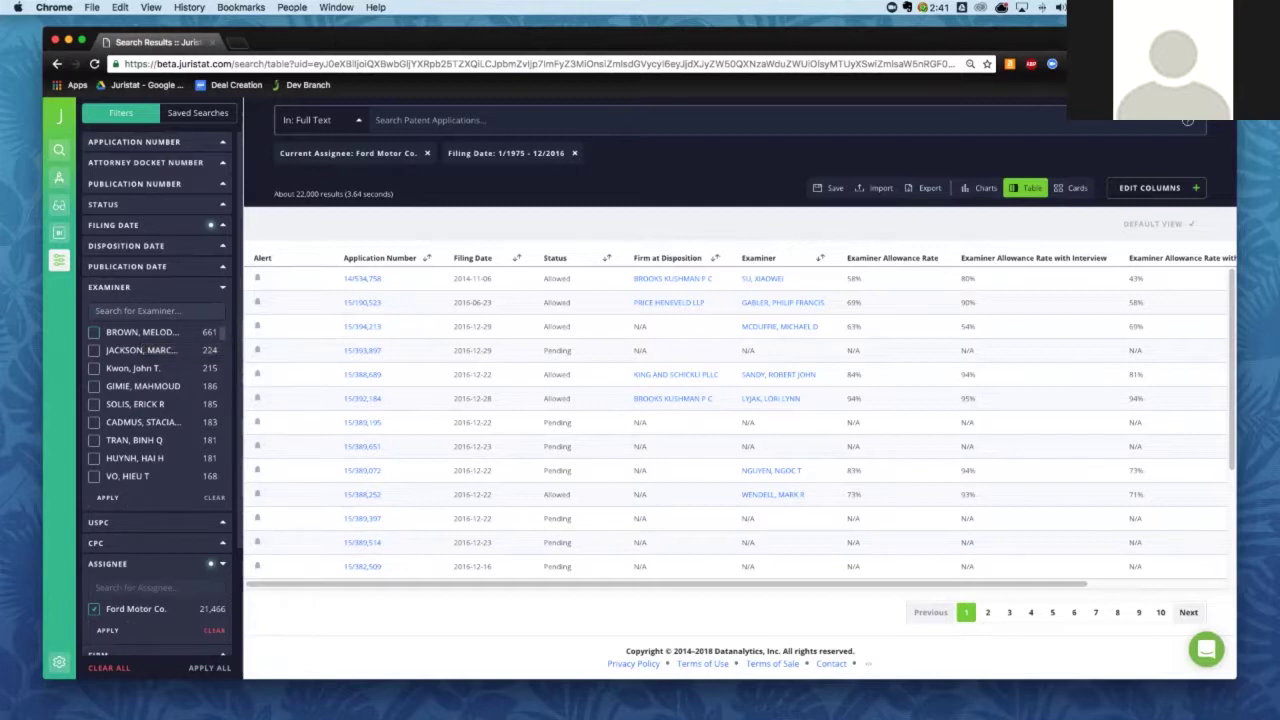
{"action": "left_click", "coordinate": [109, 287]}
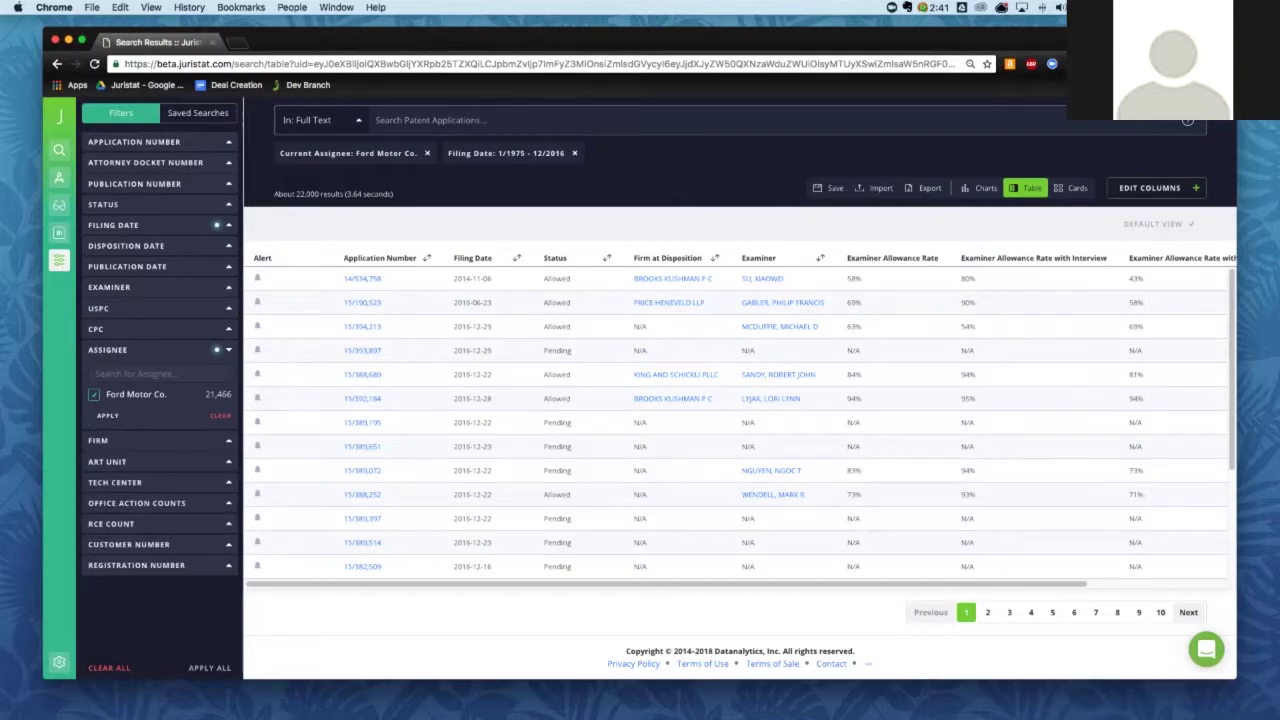
{"action": "left_click", "coordinate": [98, 308]}
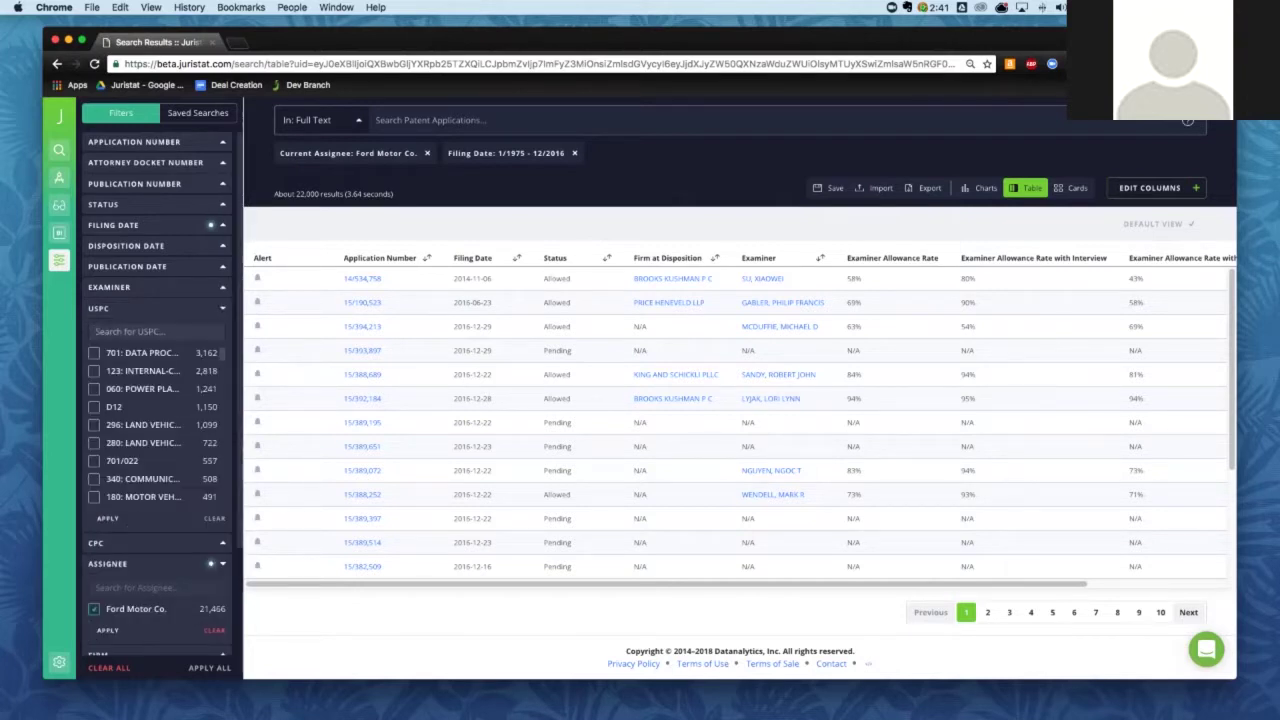
{"action": "left_click", "coordinate": [98, 308]}
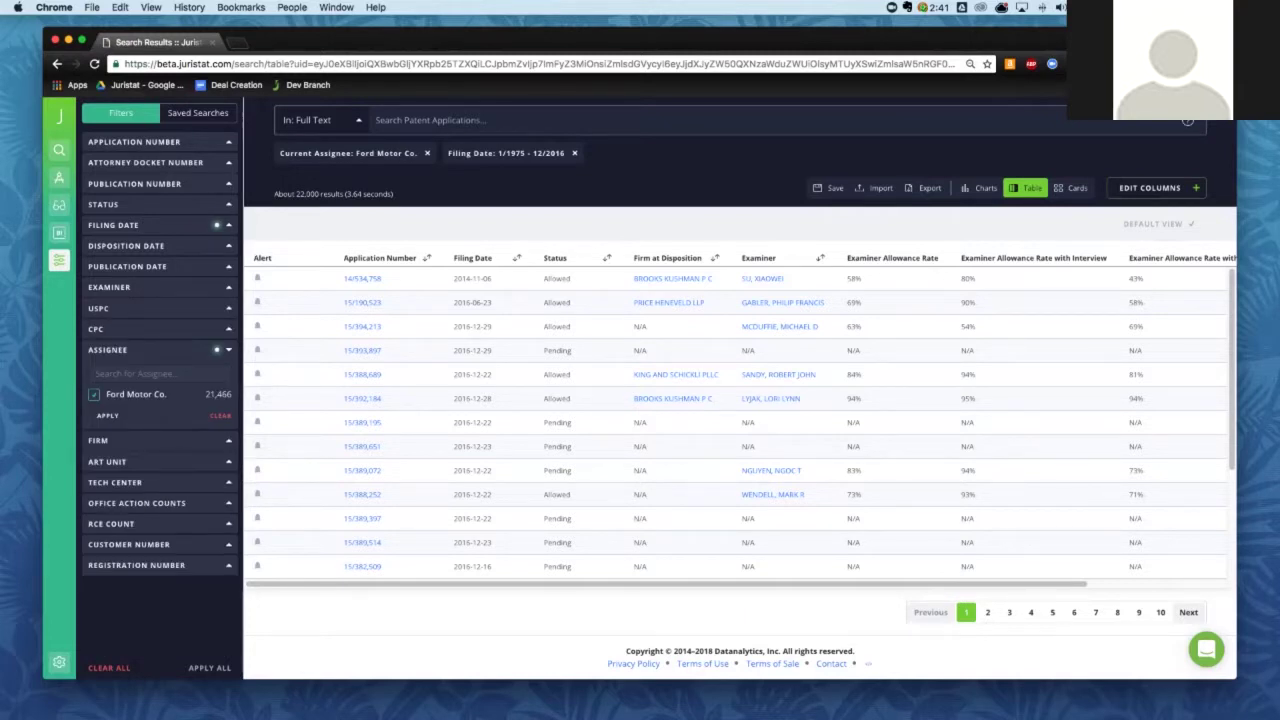
Collapse the Assignee filter and look over the Firm and Art Unit filters
{"action": "left_click", "coordinate": [107, 349]}
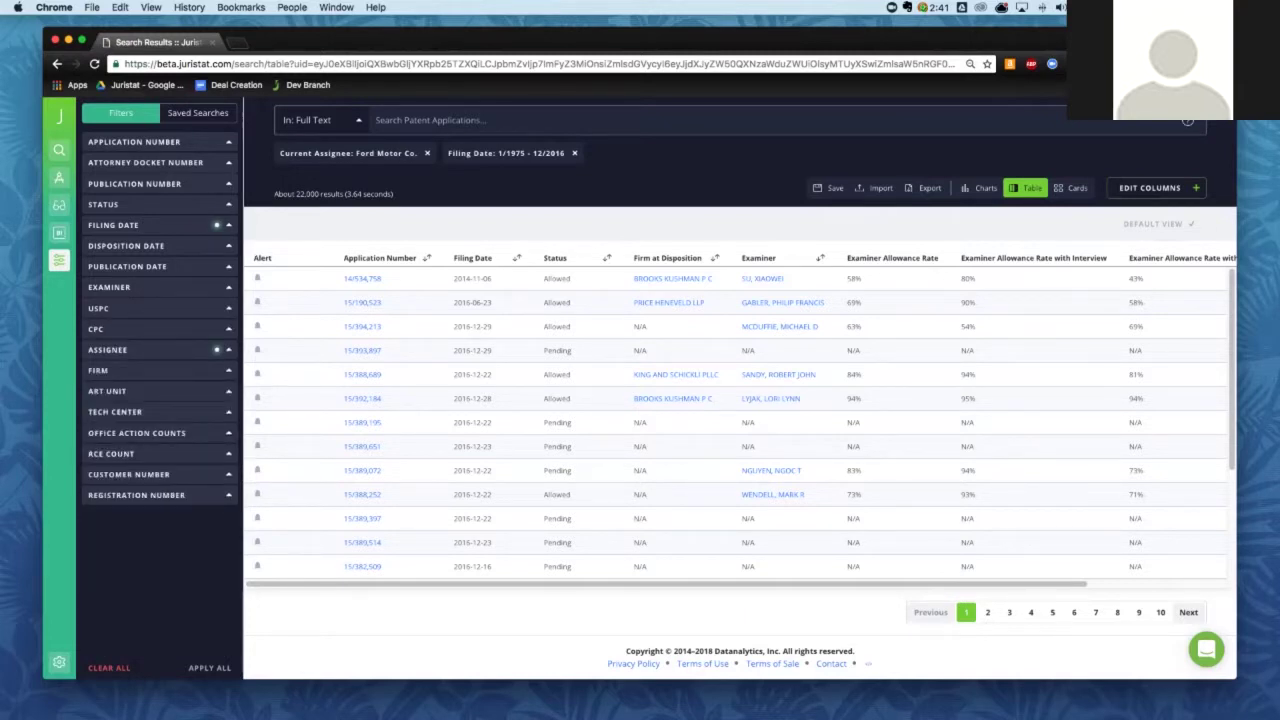
{"action": "left_click", "coordinate": [98, 370]}
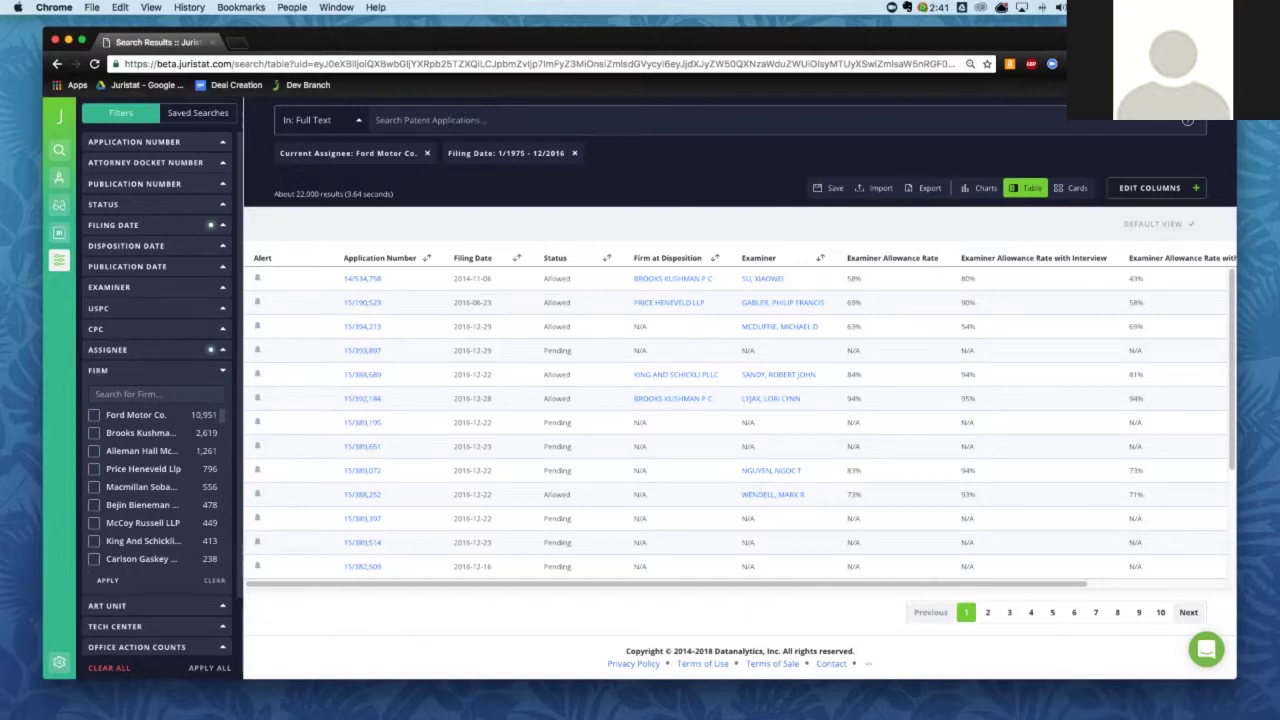
{"action": "left_click", "coordinate": [98, 370]}
{"action": "left_click", "coordinate": [107, 391]}
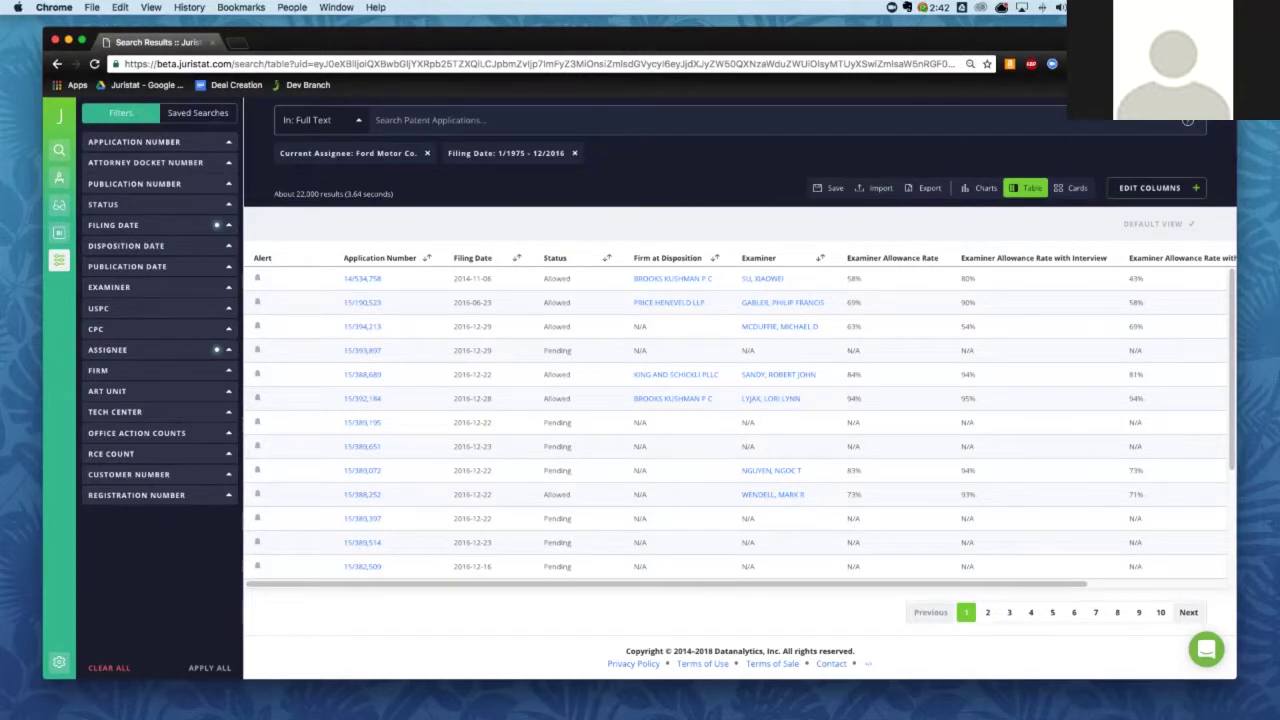
Look over the list of saved searches beside the results and the page for managing all saved searches
{"action": "left_click", "coordinate": [197, 112]}
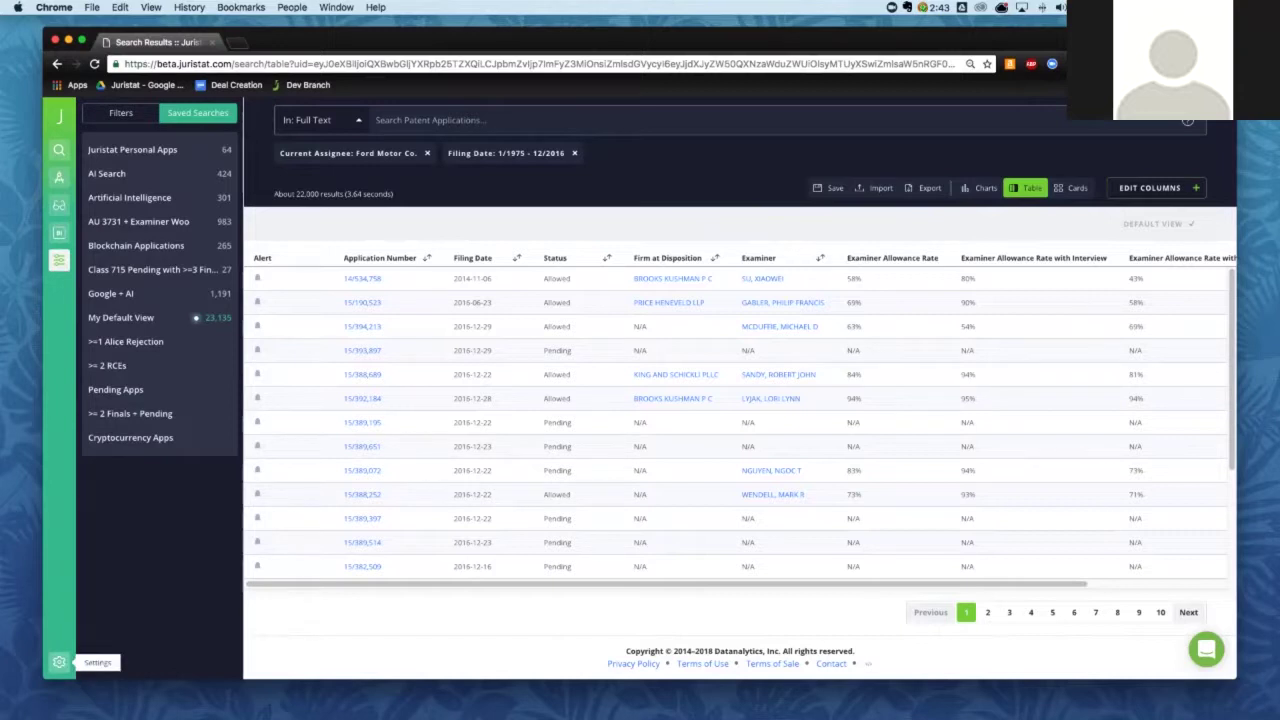
{"action": "left_click", "coordinate": [59, 662]}
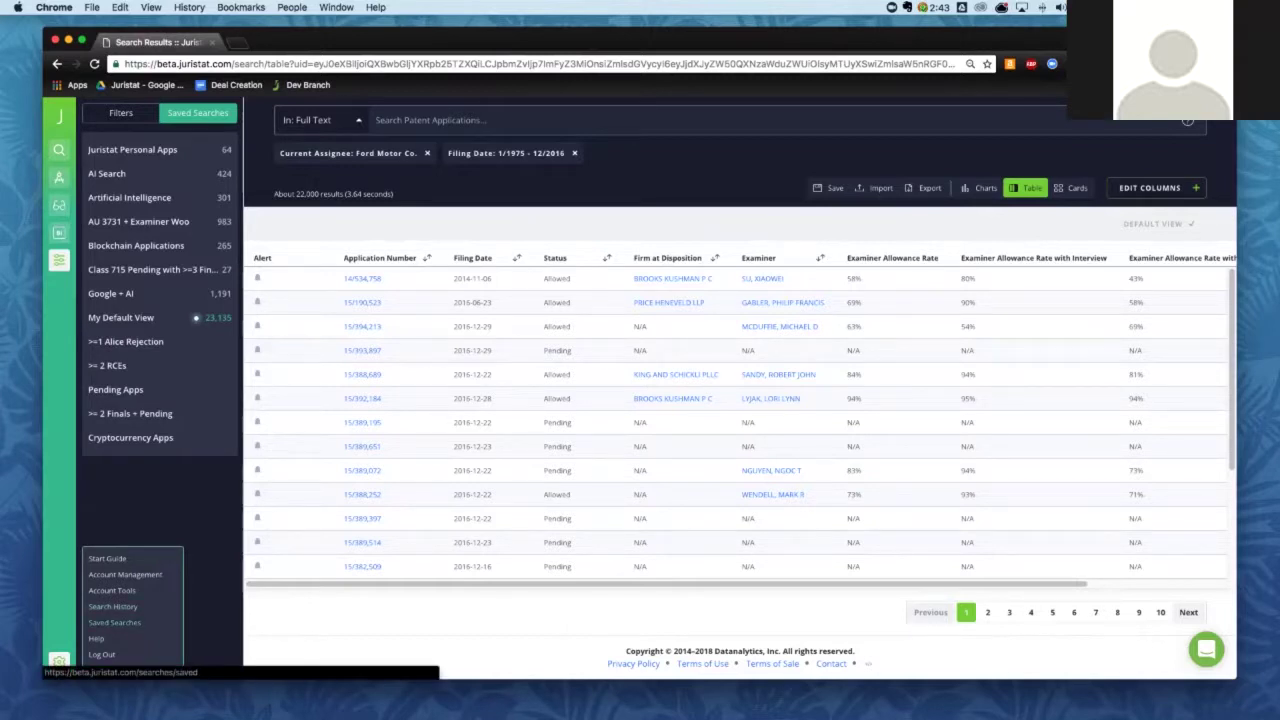
{"action": "left_click", "coordinate": [114, 622]}
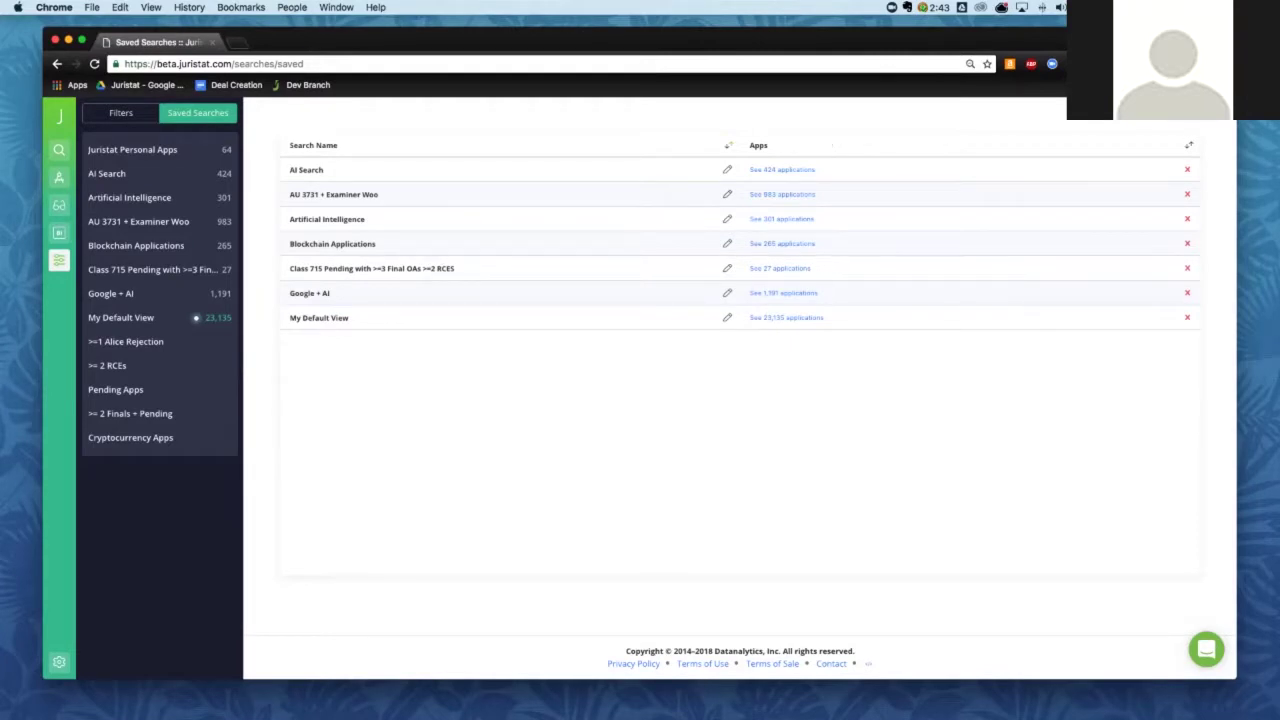
Look over the search history and return to the Ford Motor Co. results table
{"action": "left_click", "coordinate": [59, 662]}
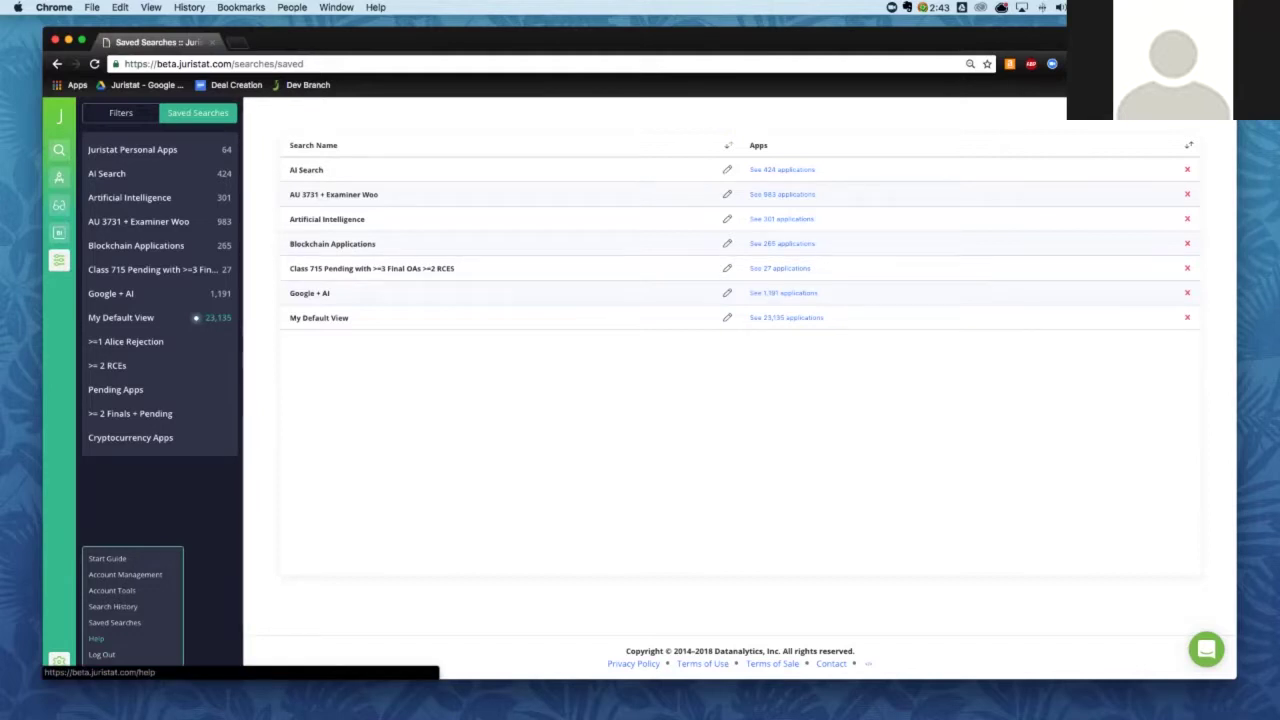
{"action": "left_click", "coordinate": [113, 606]}
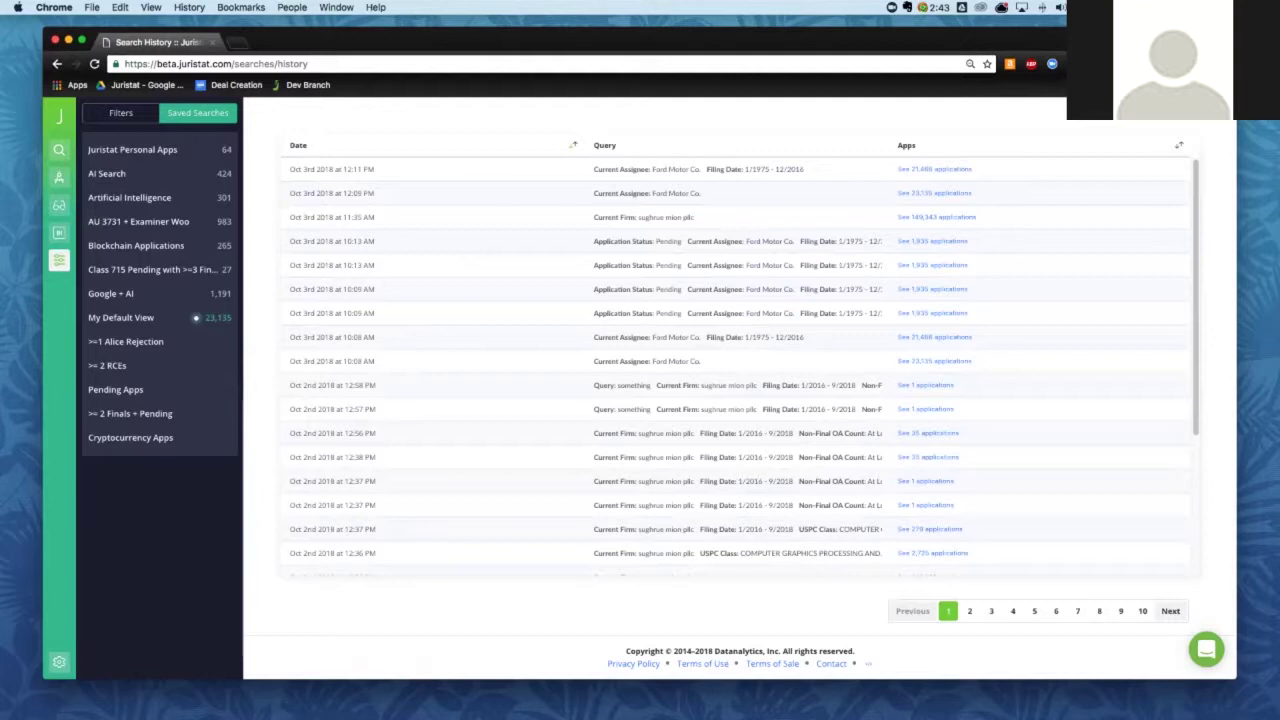
{"action": "left_click", "coordinate": [57, 63]}
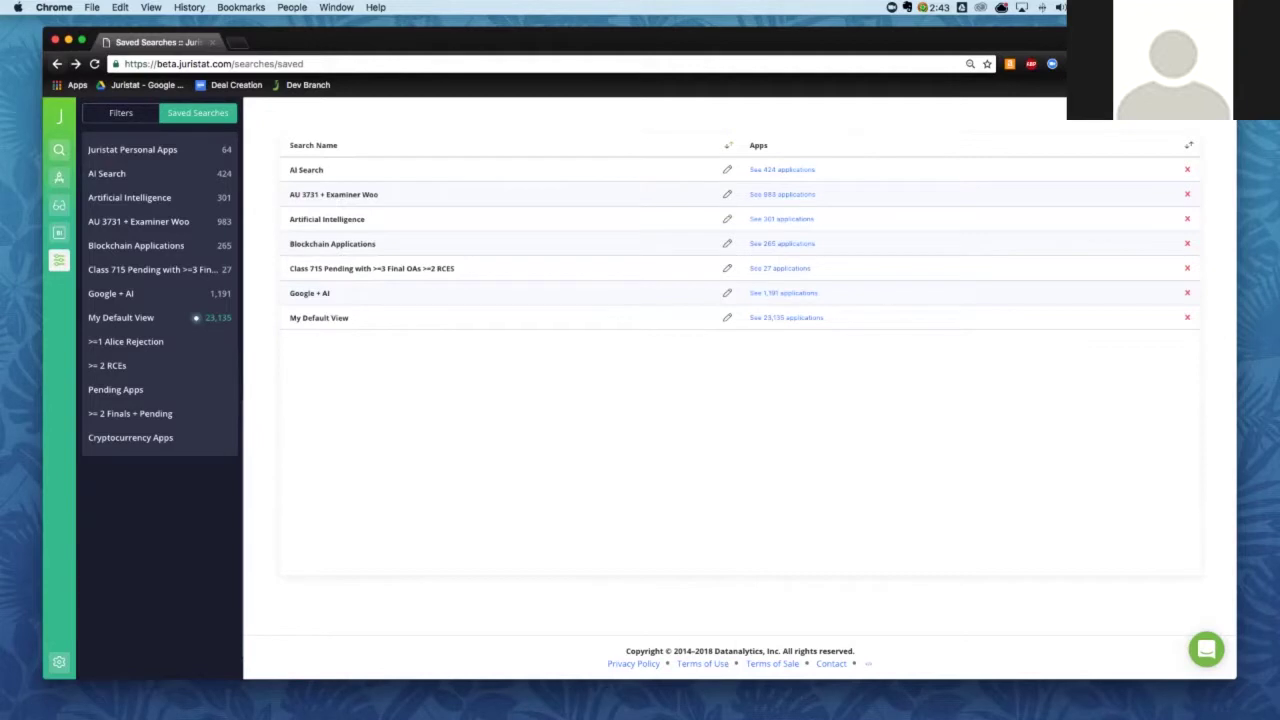
{"action": "left_click", "coordinate": [57, 63]}
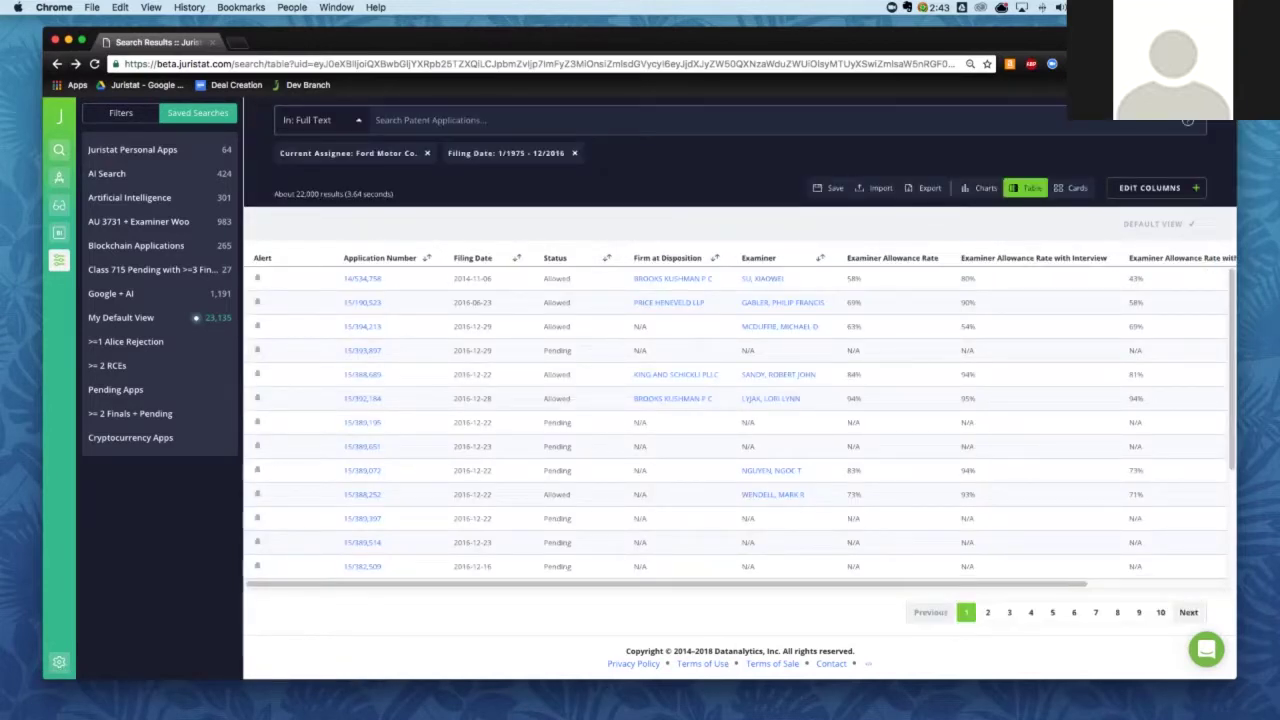
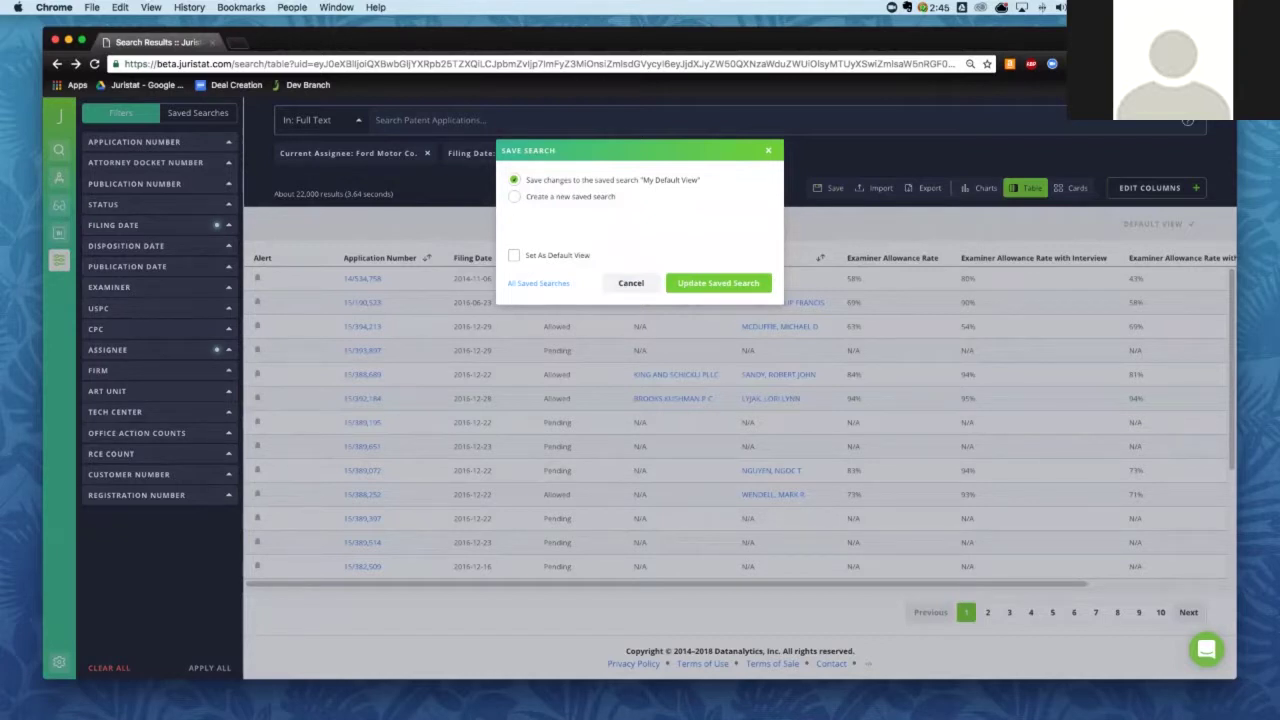
Look at the options for creating a new saved search and importing applications from a CSV file, cancelling both dialogs
{"action": "left_click", "coordinate": [514, 196]}
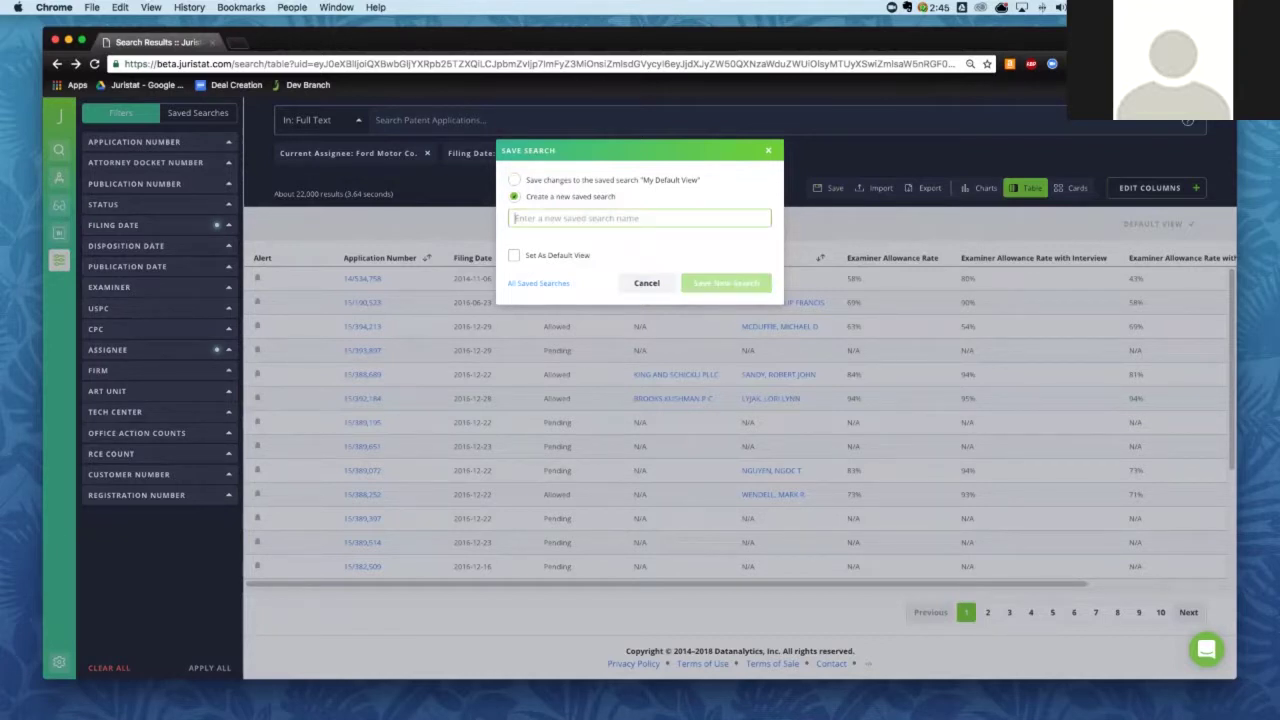
{"action": "key", "text": "Escape"}
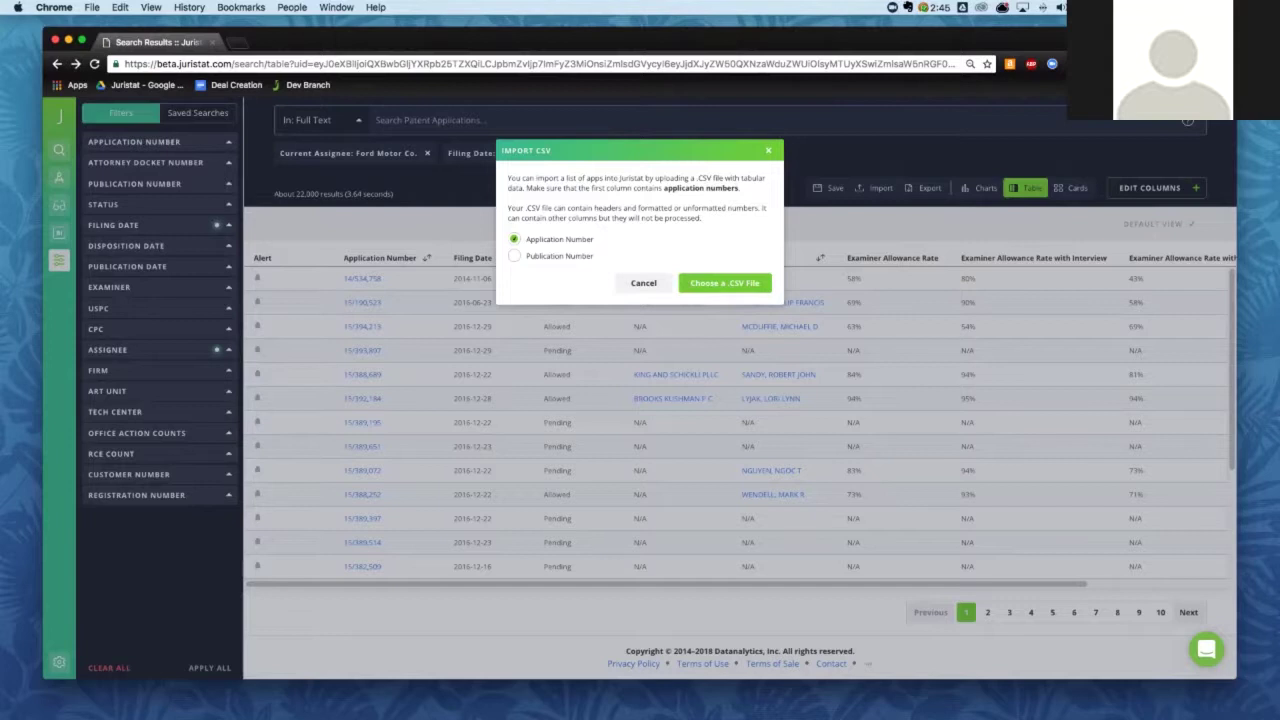
{"action": "key", "text": "Escape"}
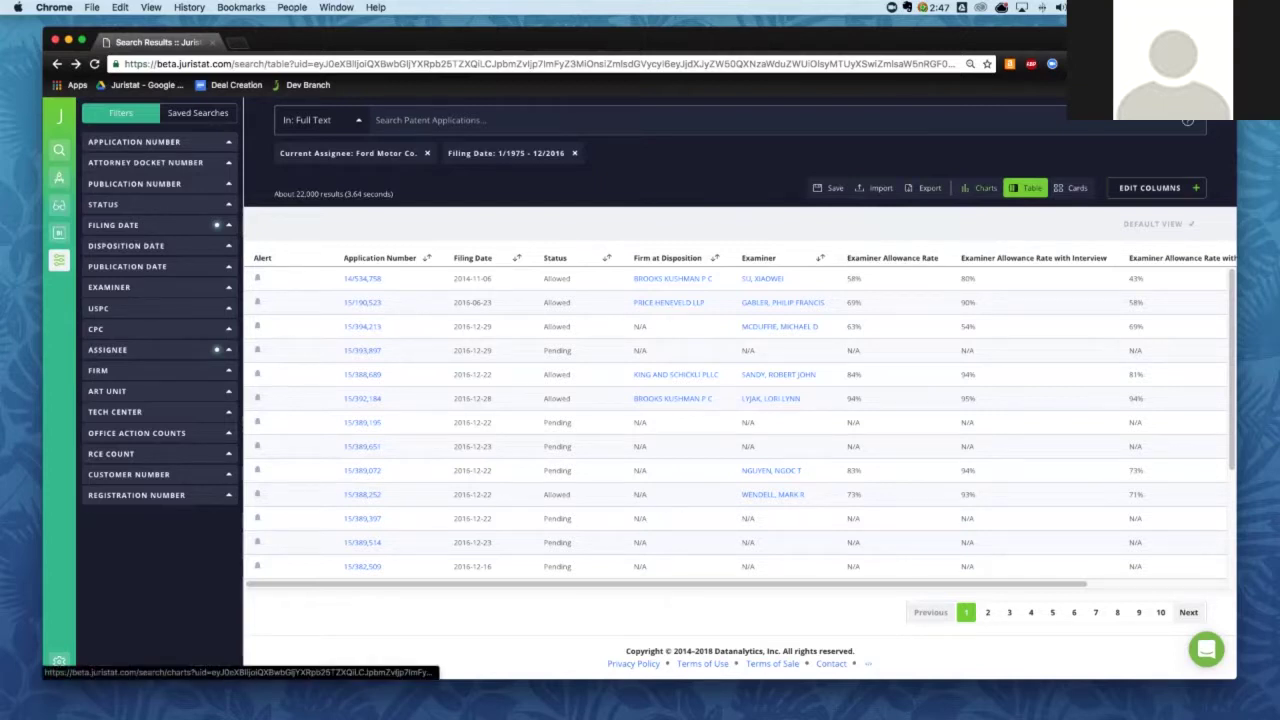
Show the Ford Motor Co. results as charts and examine them from Application Status through the changes in claims and words per claim
{"action": "left_click", "coordinate": [985, 188]}
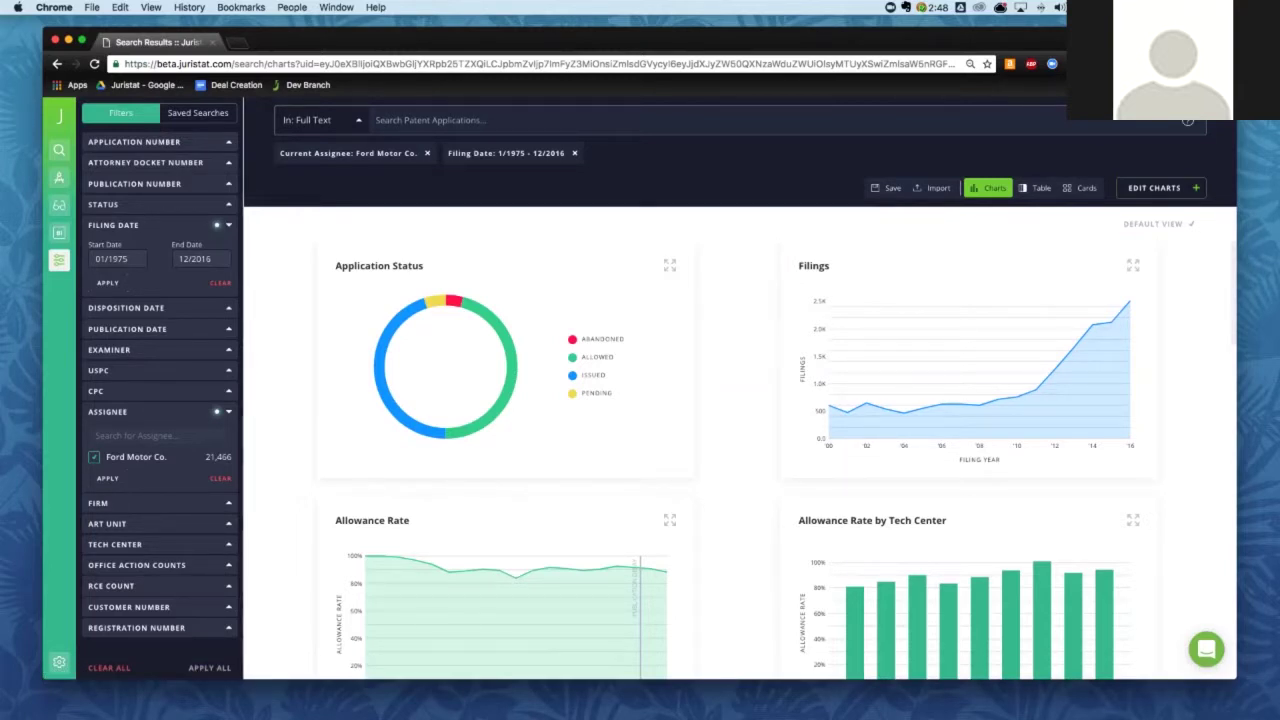
{"action": "scroll", "coordinate": [505, 360], "scroll_direction": "down", "scroll_amount": 1}
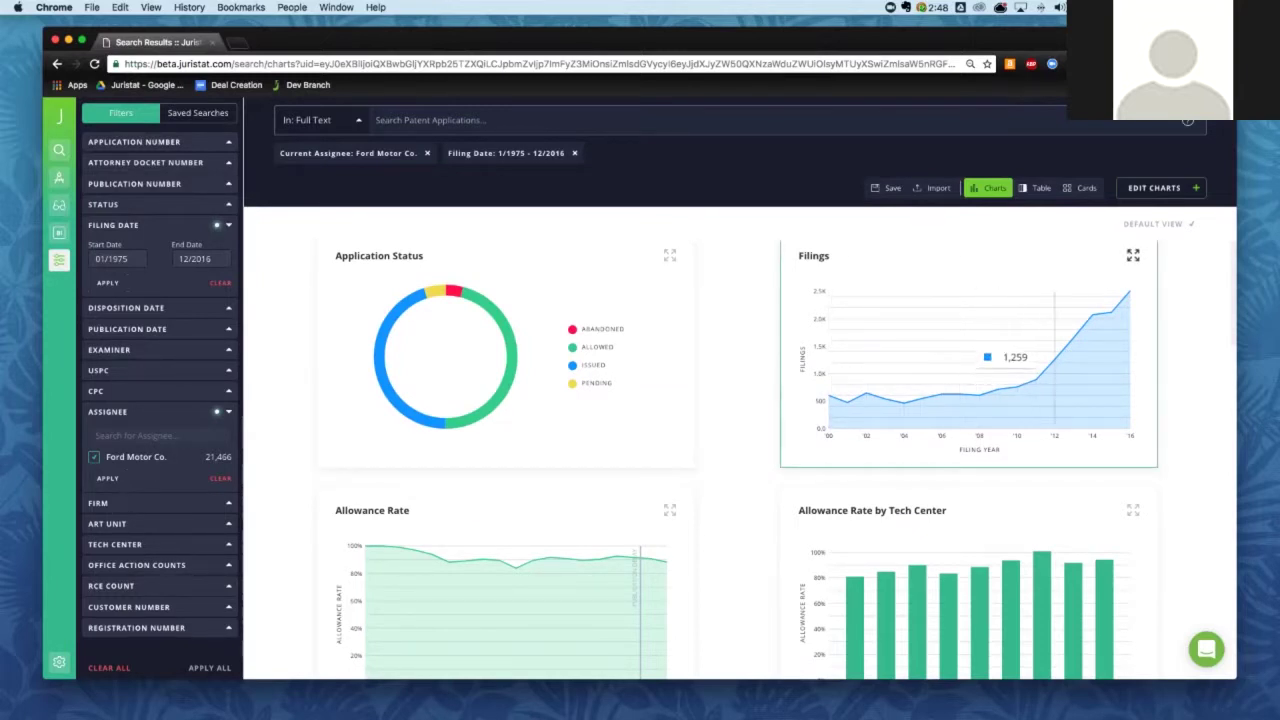
{"action": "scroll", "coordinate": [1110, 330], "scroll_direction": "down", "scroll_amount": 5}
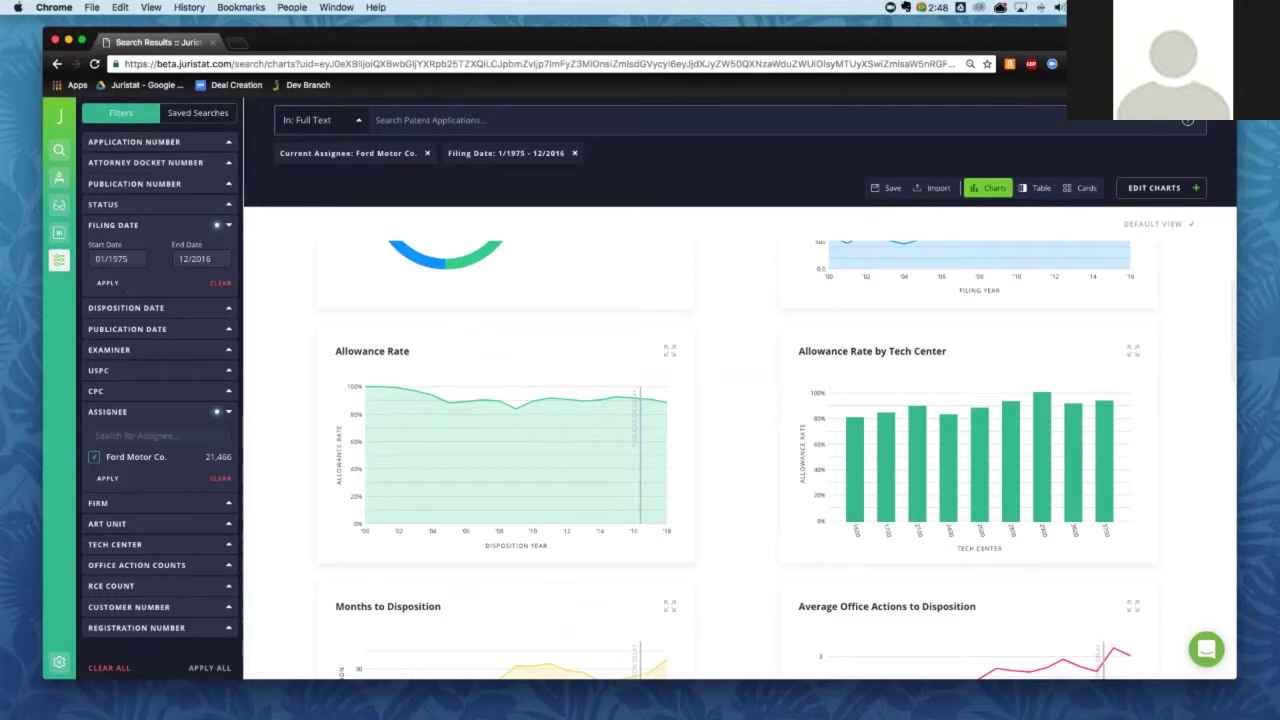
{"action": "scroll", "coordinate": [740, 460], "scroll_direction": "down", "scroll_amount": 6}
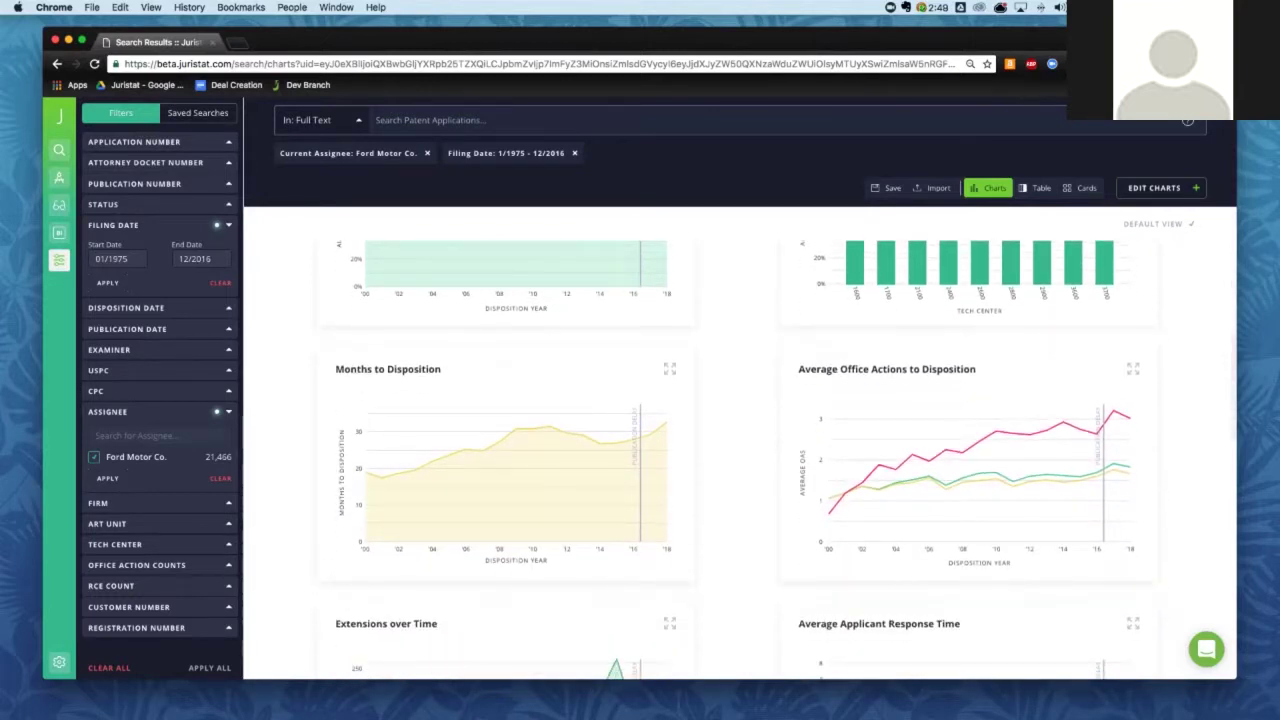
{"action": "mouse_move", "coordinate": [985, 450]}
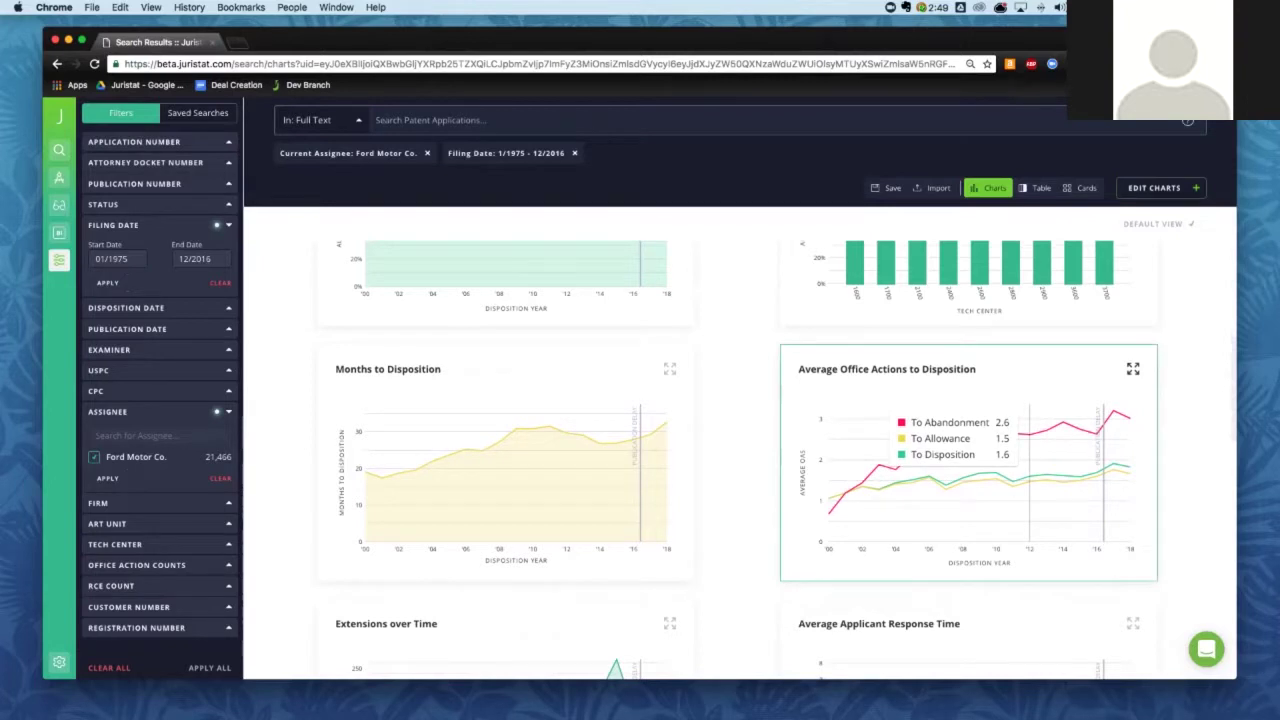
{"action": "scroll", "coordinate": [740, 460], "scroll_direction": "down", "scroll_amount": 6}
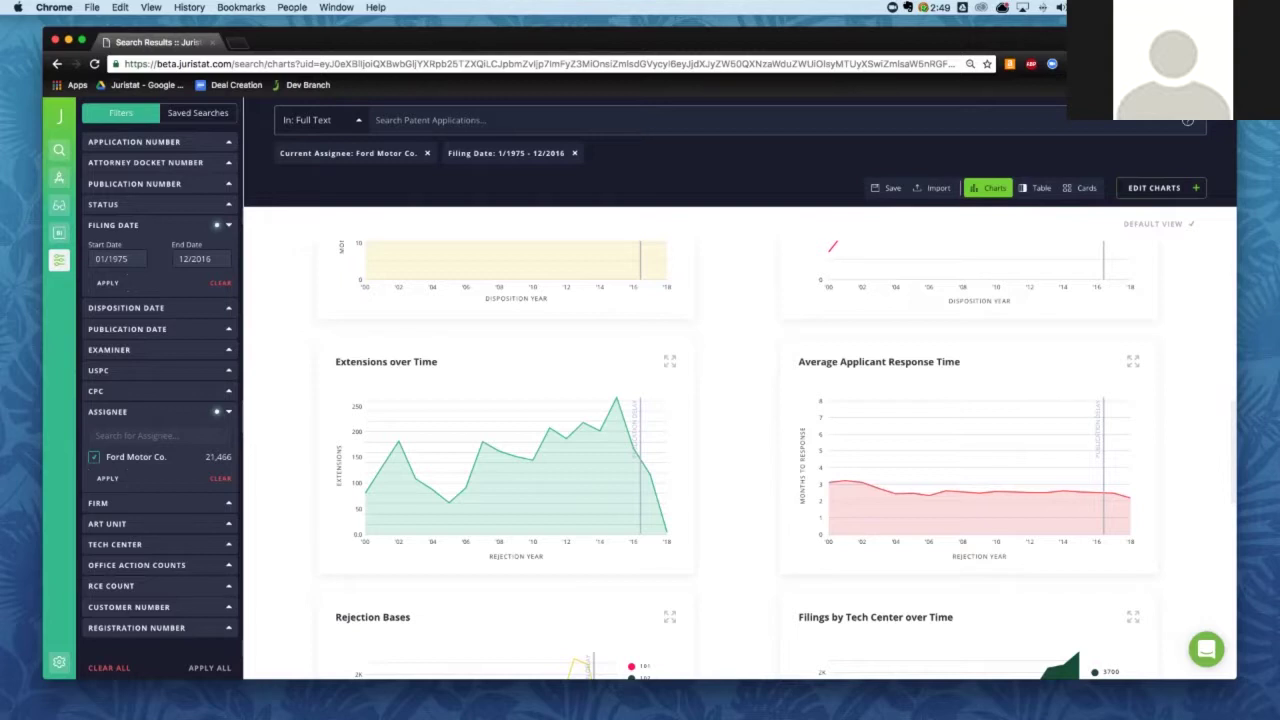
{"action": "scroll", "coordinate": [744, 460], "scroll_direction": "down", "scroll_amount": 5}
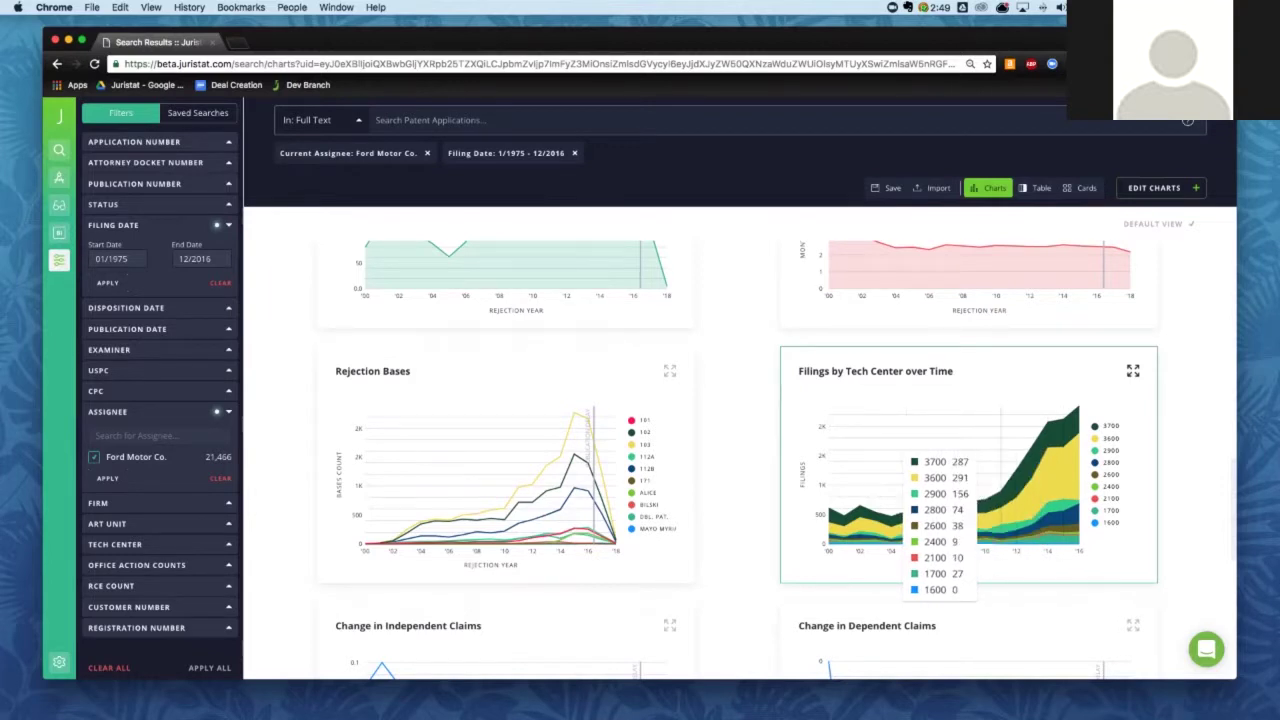
{"action": "scroll", "coordinate": [1000, 460], "scroll_direction": "down", "scroll_amount": 5}
{"action": "scroll", "coordinate": [960, 410], "scroll_direction": "down", "scroll_amount": 1}
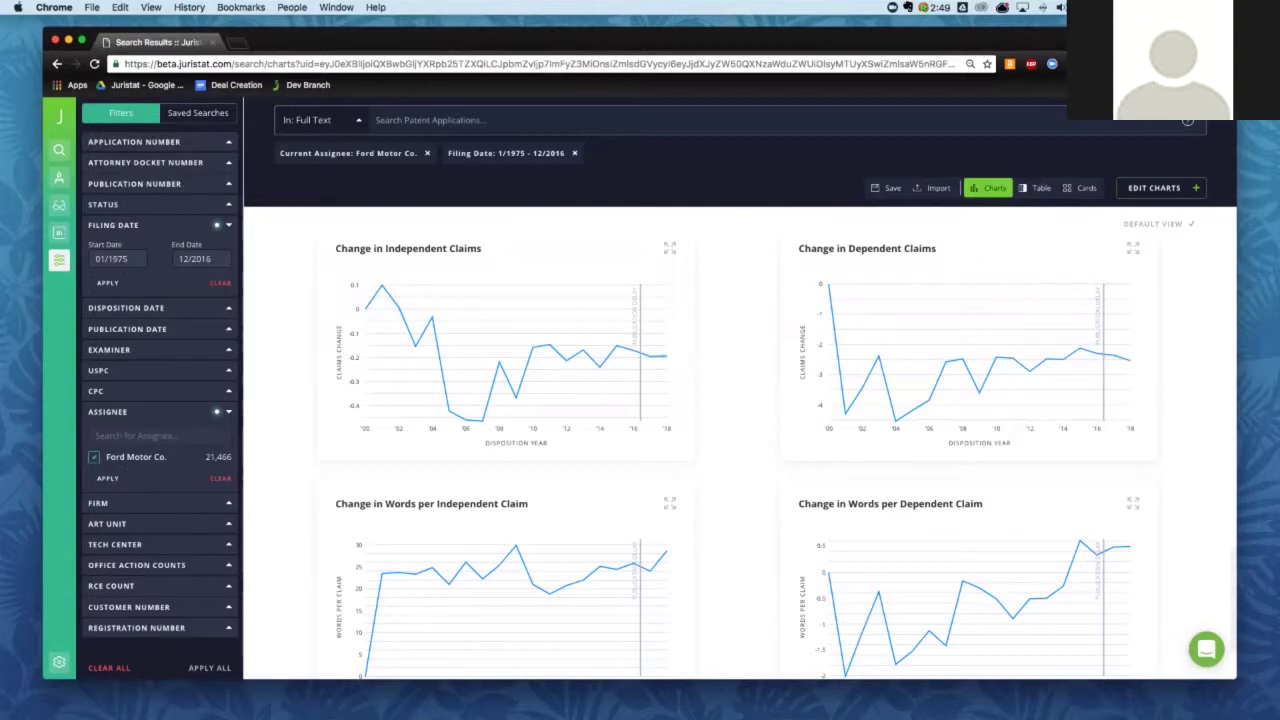
{"action": "scroll", "coordinate": [700, 460], "scroll_direction": "up", "scroll_amount": 1}
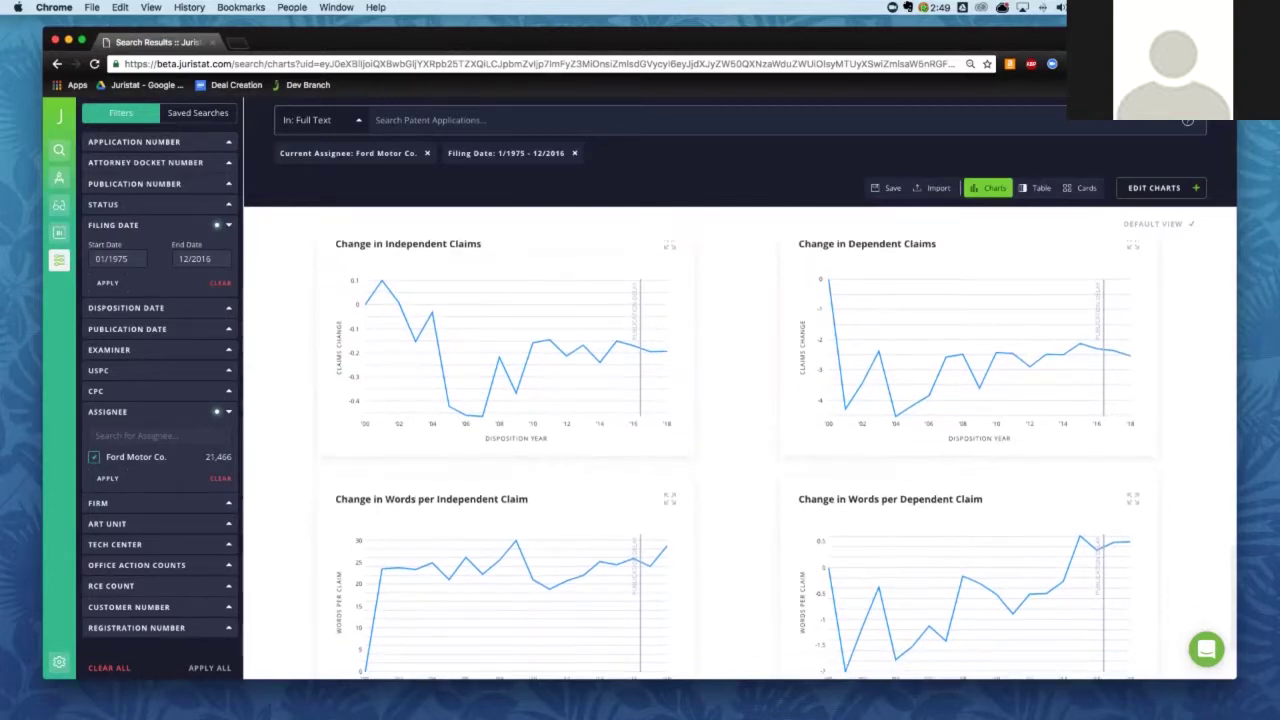
Look over the charts available for adding or removing, close the dialog unchanged and return to the first charts
{"action": "scroll", "coordinate": [736, 460], "scroll_direction": "up", "scroll_amount": 5}
{"action": "scroll", "coordinate": [740, 460], "scroll_direction": "up", "scroll_amount": 2}
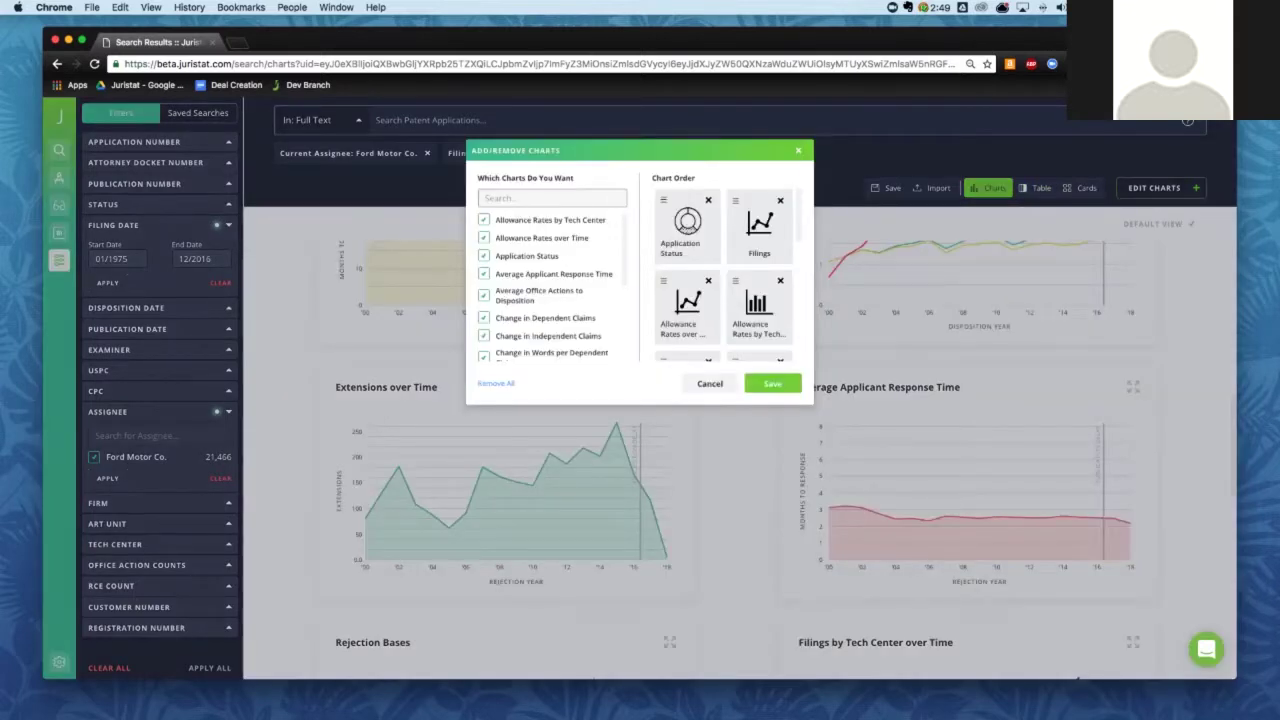
{"action": "scroll", "coordinate": [550, 285], "scroll_direction": "down", "scroll_amount": 5}
{"action": "scroll", "coordinate": [550, 285], "scroll_direction": "down", "scroll_amount": 1}
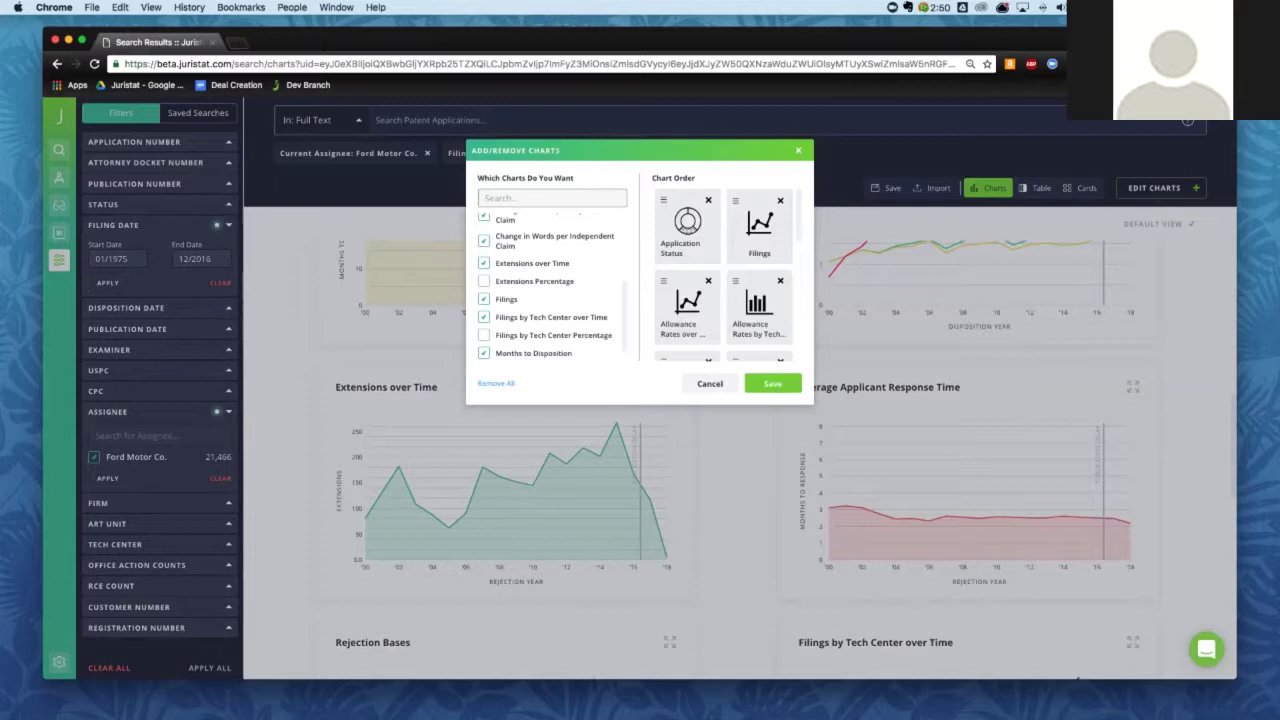
{"action": "key", "text": "Escape"}
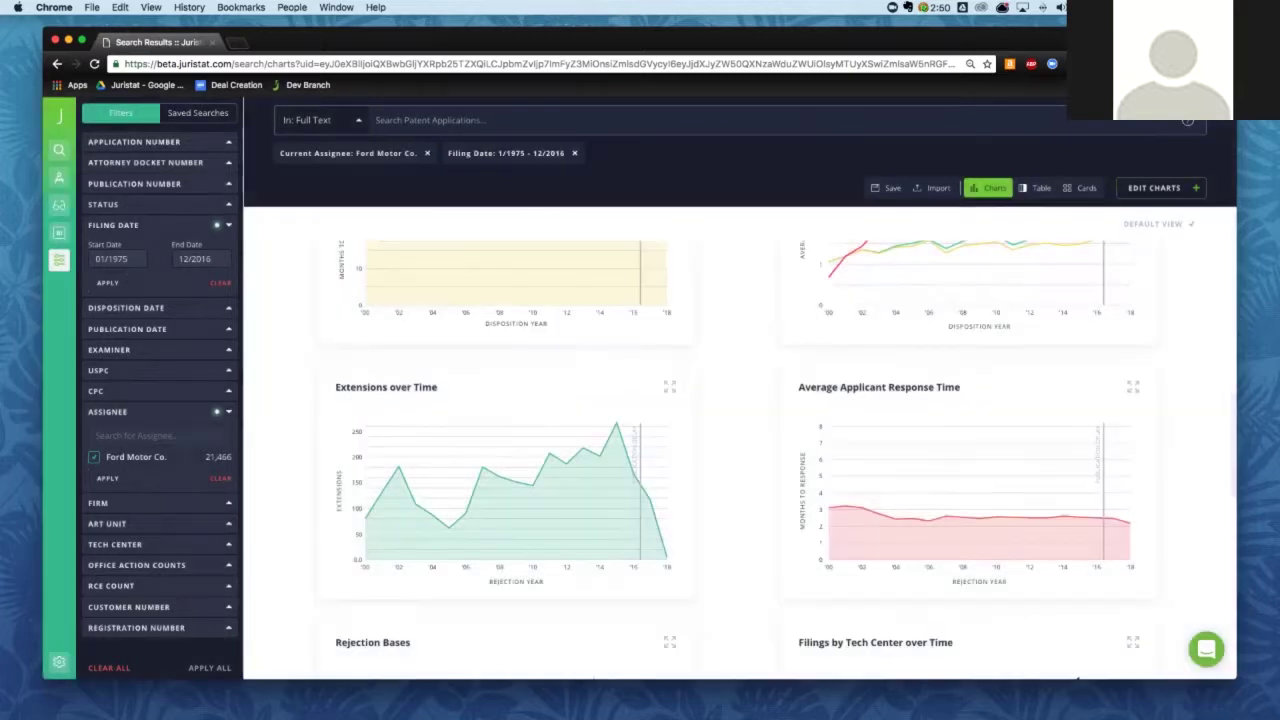
{"action": "scroll", "coordinate": [741, 449], "scroll_direction": "up", "scroll_amount": 10}
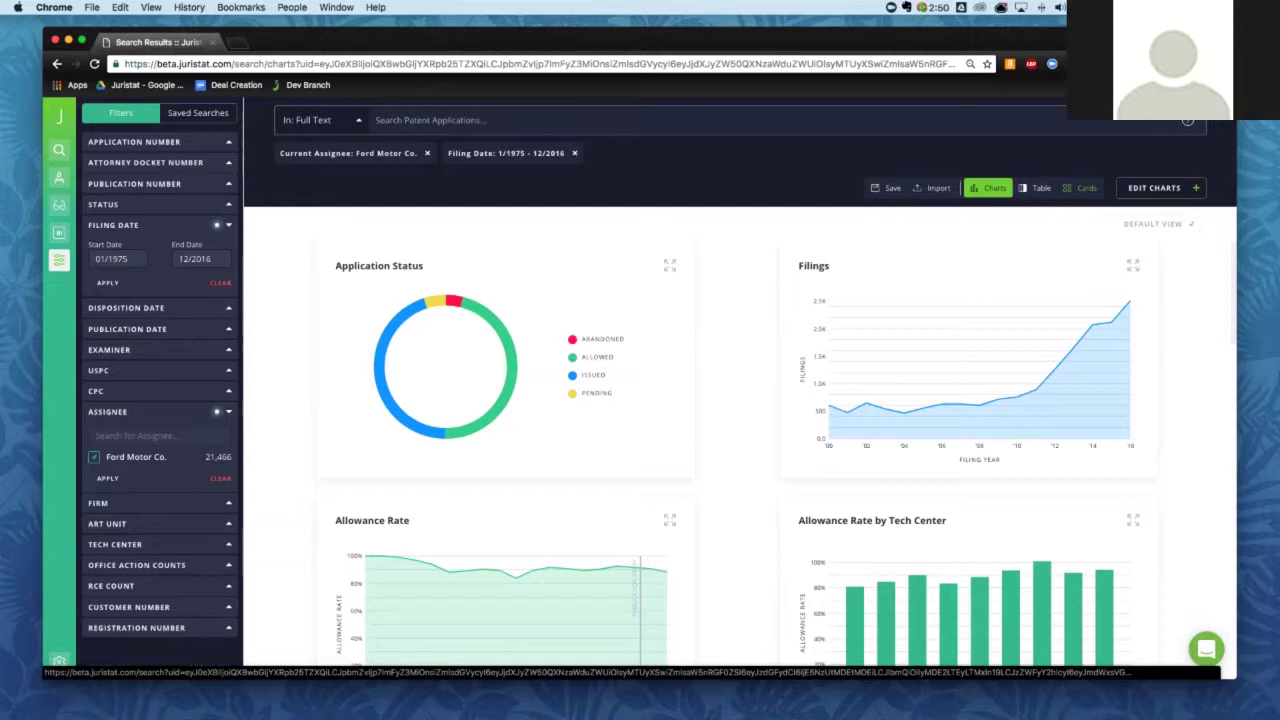
Show the Ford Motor Co. results as cards and look through the application summaries and accompanying charts
{"action": "left_click", "coordinate": [1080, 188]}
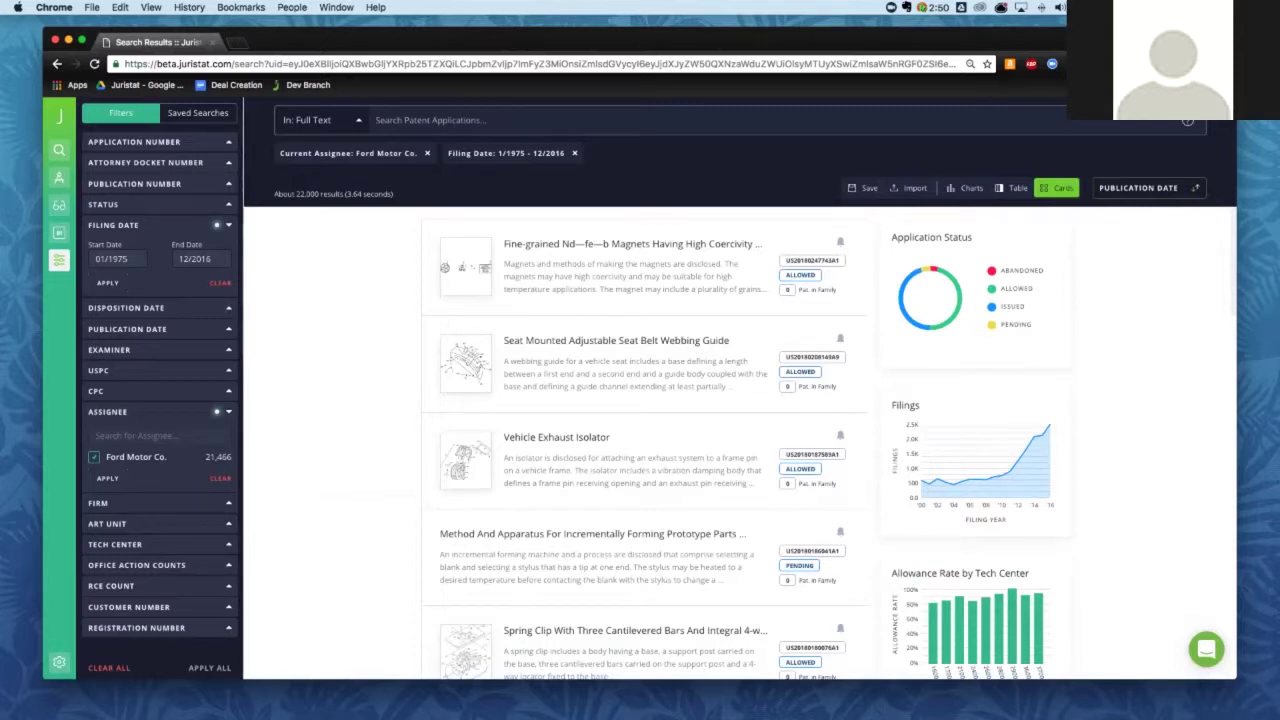
{"action": "scroll", "coordinate": [1040, 520], "scroll_direction": "down", "scroll_amount": 5}
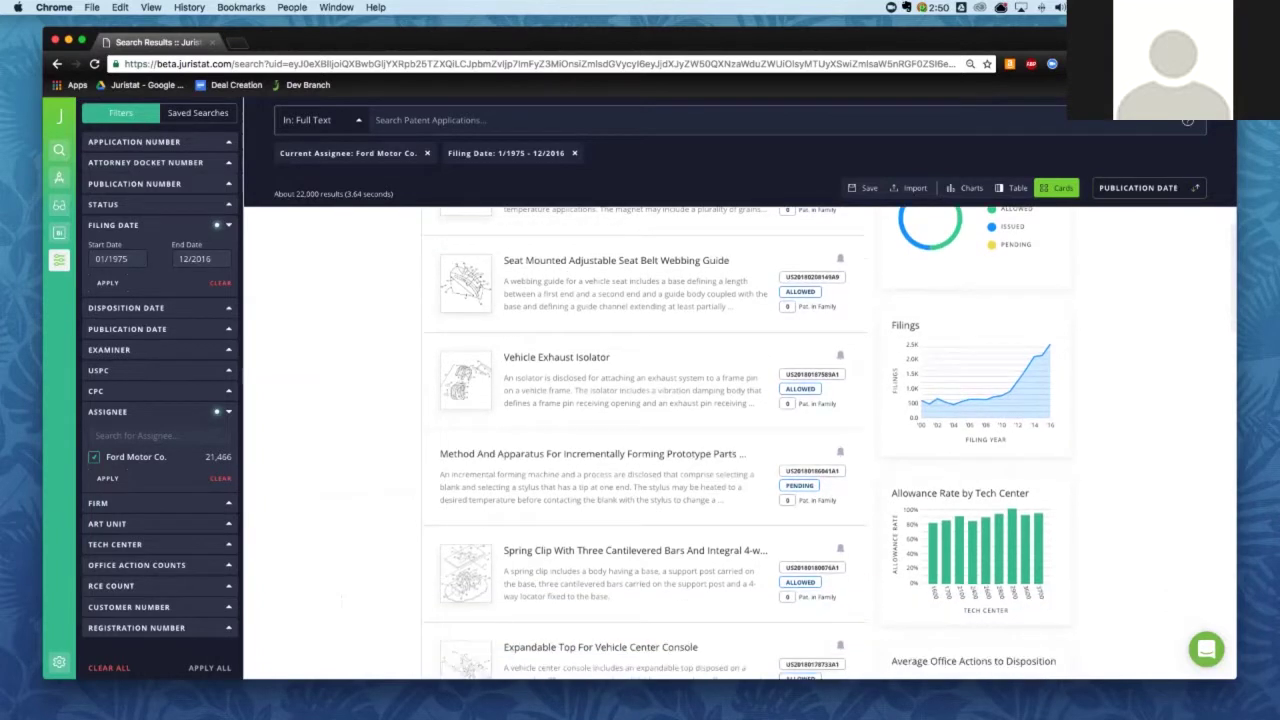
{"action": "scroll", "coordinate": [1040, 520], "scroll_direction": "up", "scroll_amount": 5}
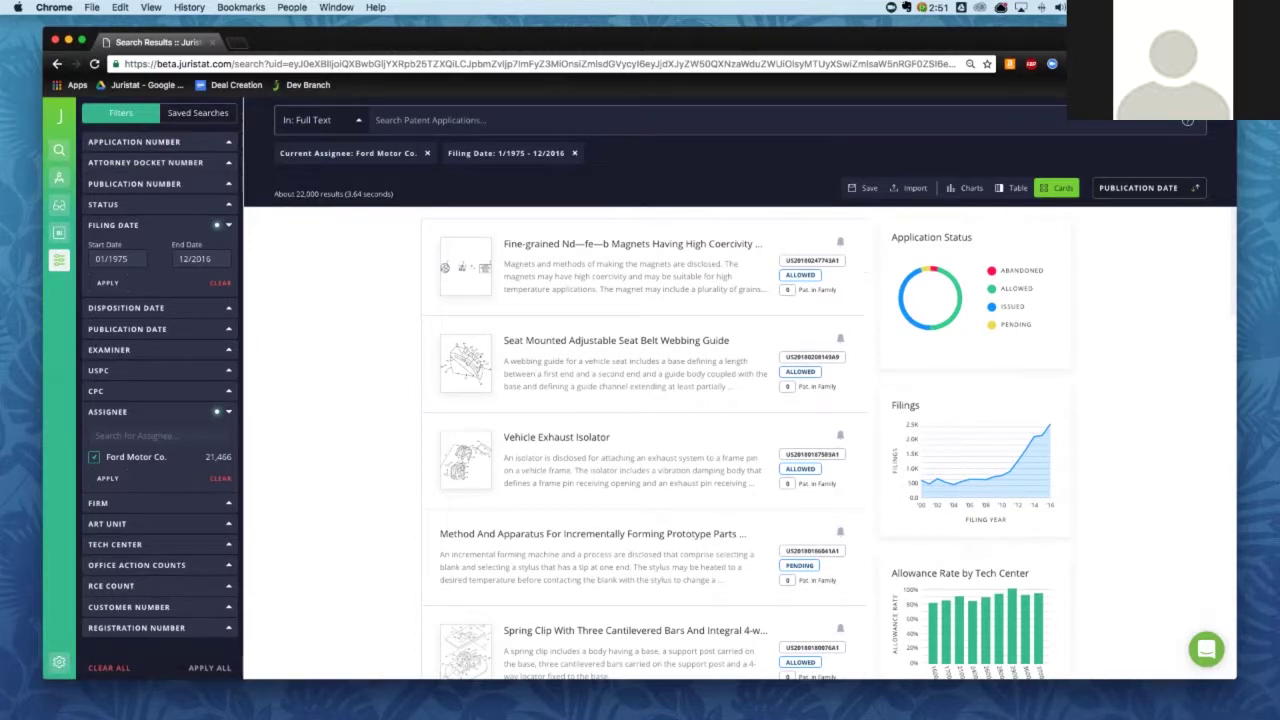
{"action": "scroll", "coordinate": [650, 440], "scroll_direction": "down", "scroll_amount": 5}
{"action": "scroll", "coordinate": [650, 440], "scroll_direction": "down", "scroll_amount": 5}
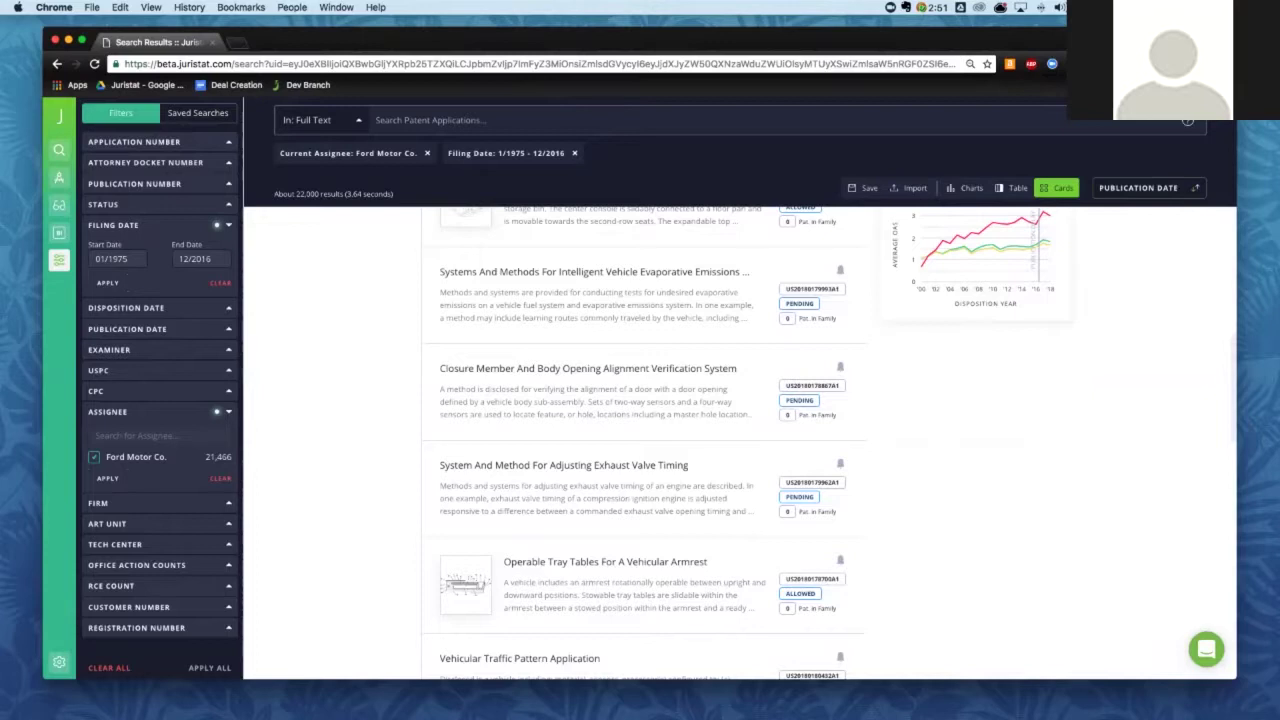
Filter the results to at least 2 final office actions and open the application "Sensorless Temperature Compensation For Power Switching Devices"
{"action": "left_click", "coordinate": [136, 565]}
{"action": "scroll", "coordinate": [157, 400], "scroll_direction": "down", "scroll_amount": 4}
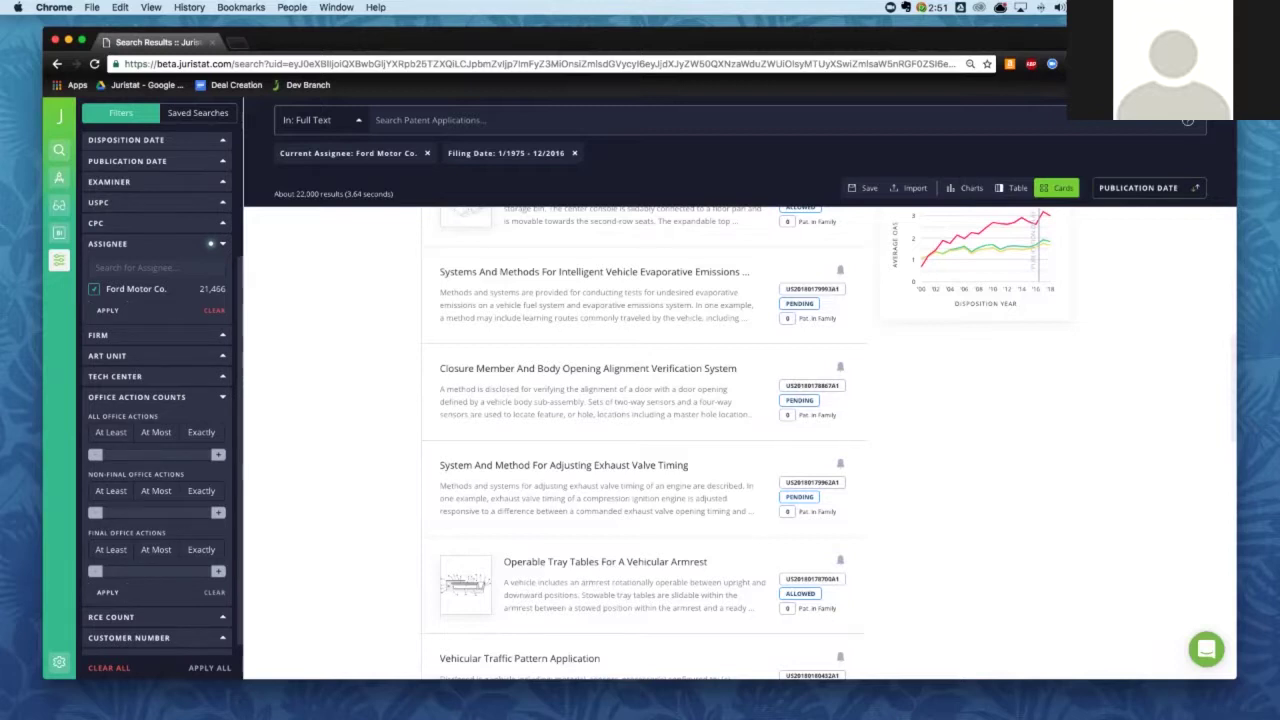
{"action": "scroll", "coordinate": [163, 404], "scroll_direction": "down", "scroll_amount": 1}
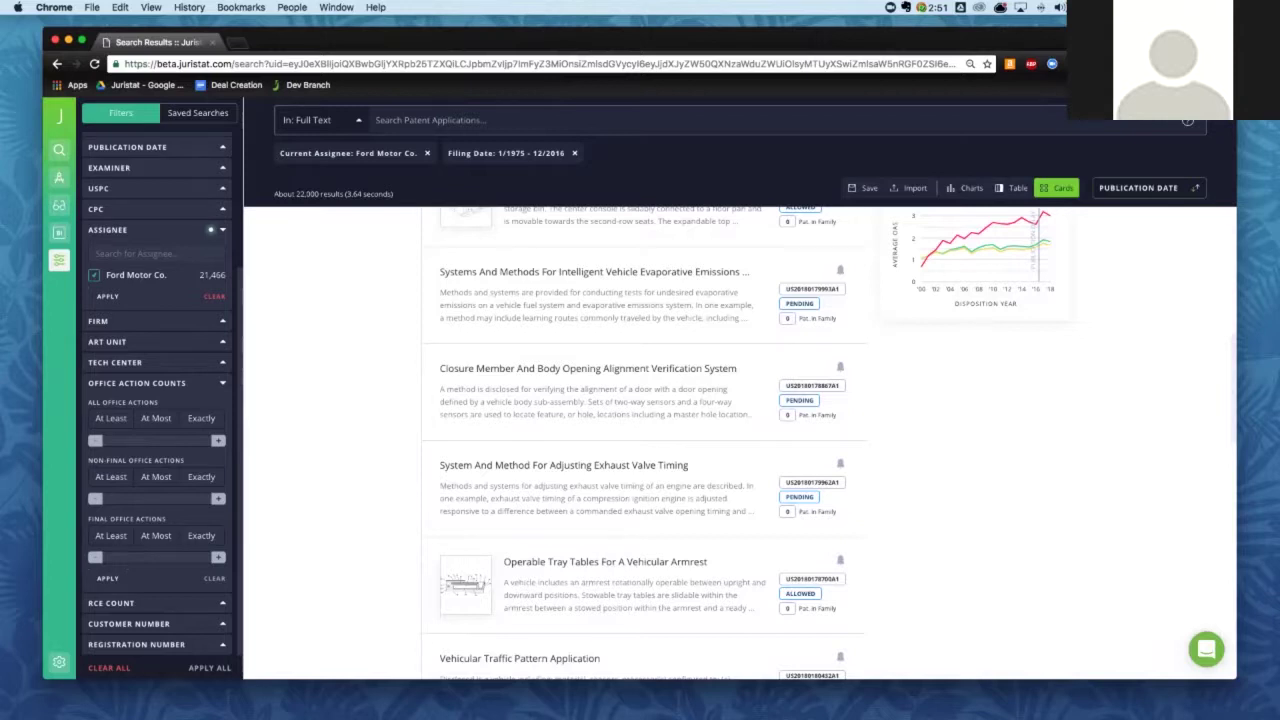
{"action": "left_click", "coordinate": [111, 535]}
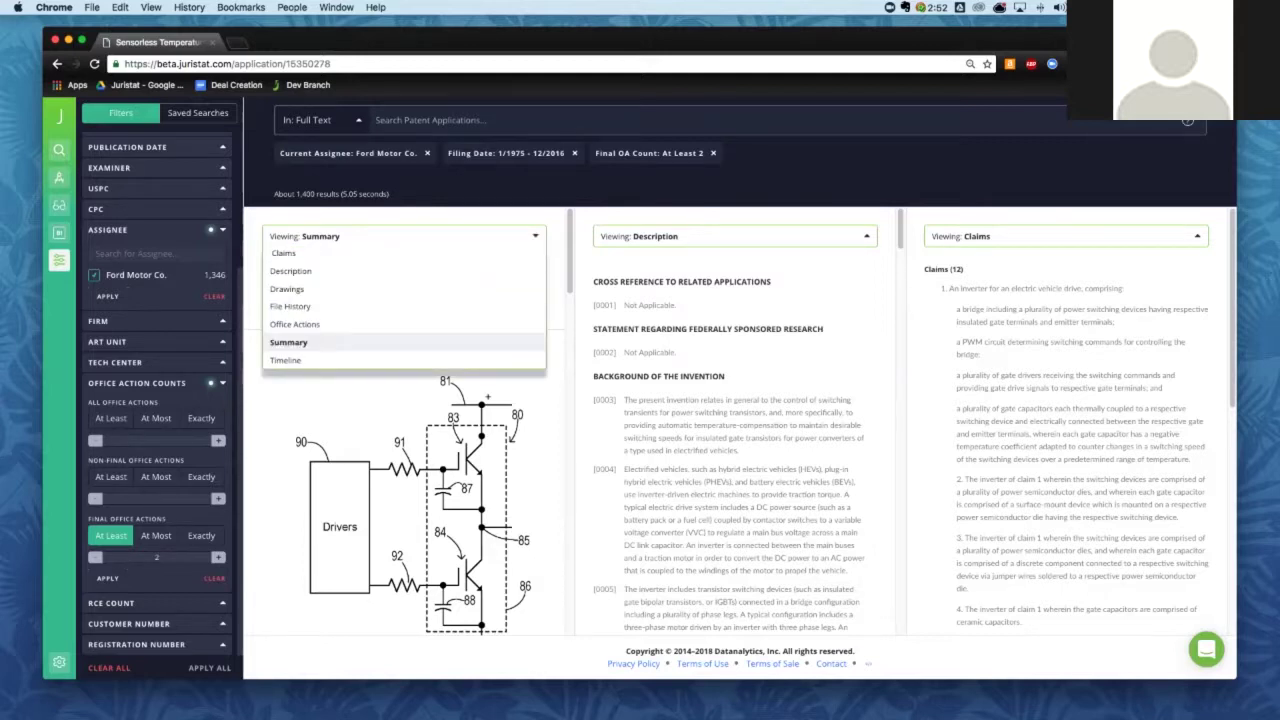
Look at the content options for the application's Summary and Description panes, and hide the filters to widen the panes
{"action": "key", "text": "Escape"}
{"action": "left_click", "coordinate": [866, 236]}
{"action": "left_click", "coordinate": [866, 236]}
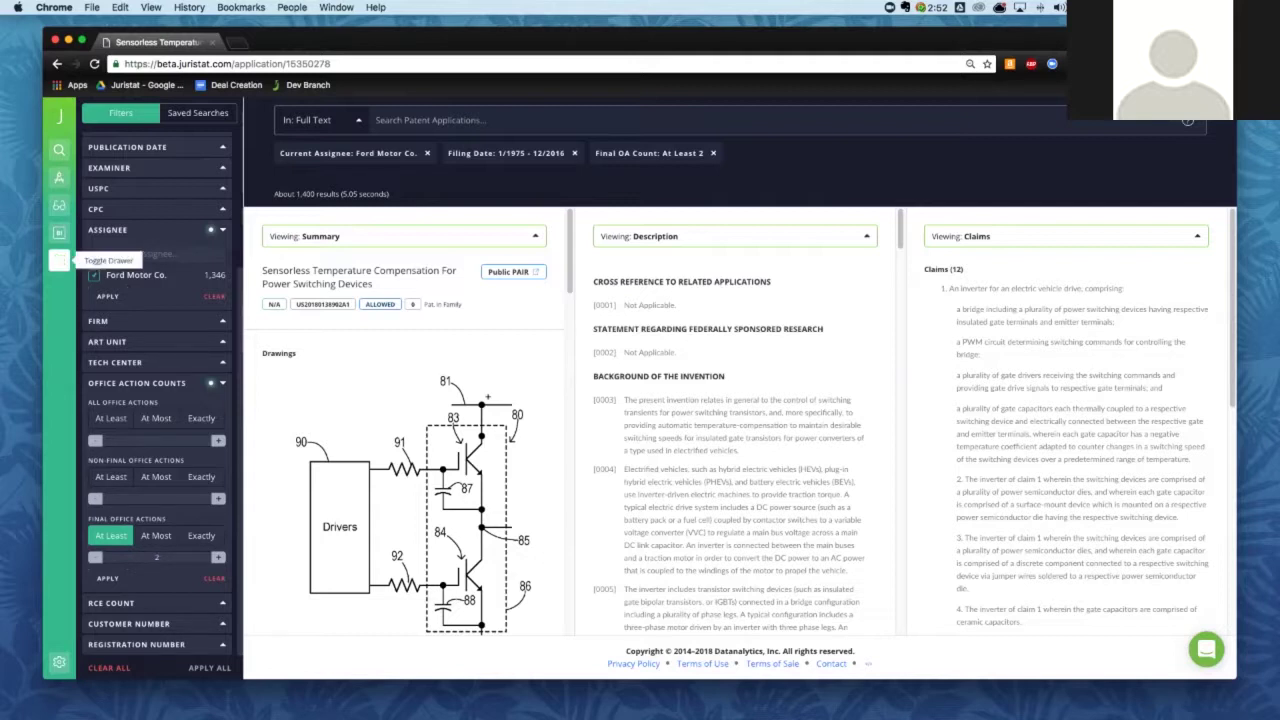
{"action": "left_click", "coordinate": [59, 259]}
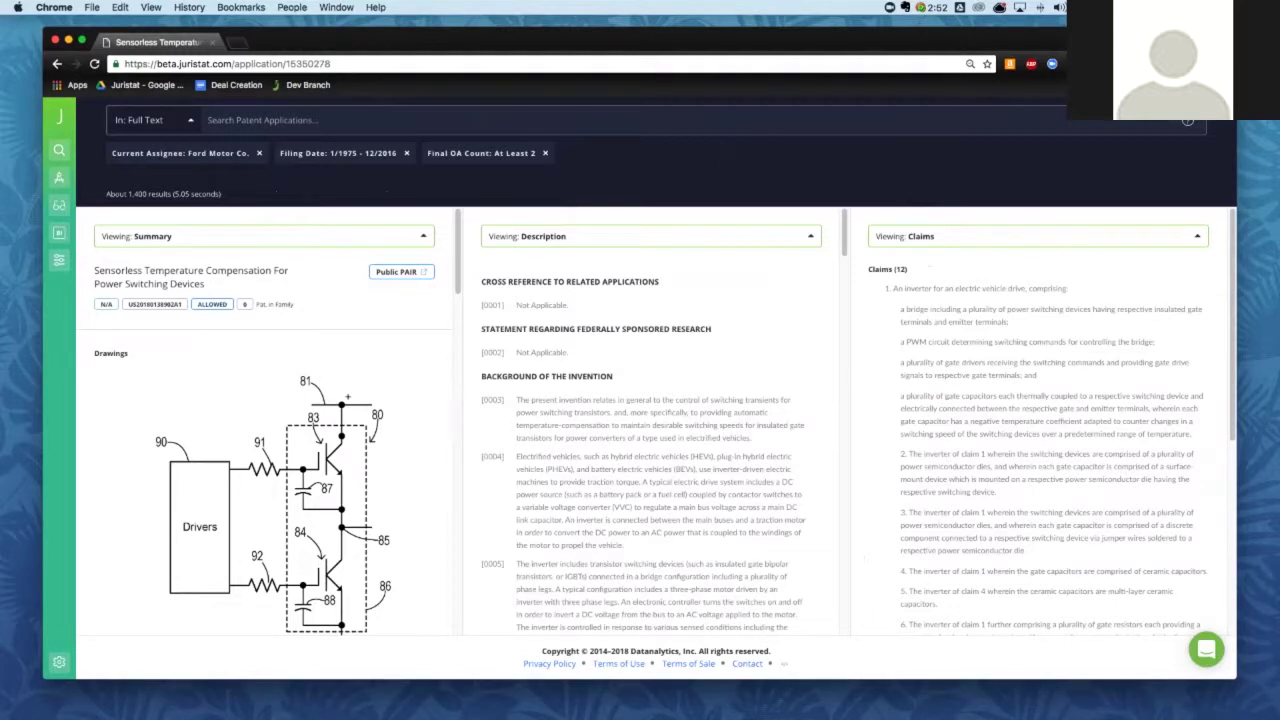
Examine the application summary's drawings, abstract, bibliographic info and examiner details
{"action": "scroll", "coordinate": [270, 420], "scroll_direction": "down", "scroll_amount": 1}
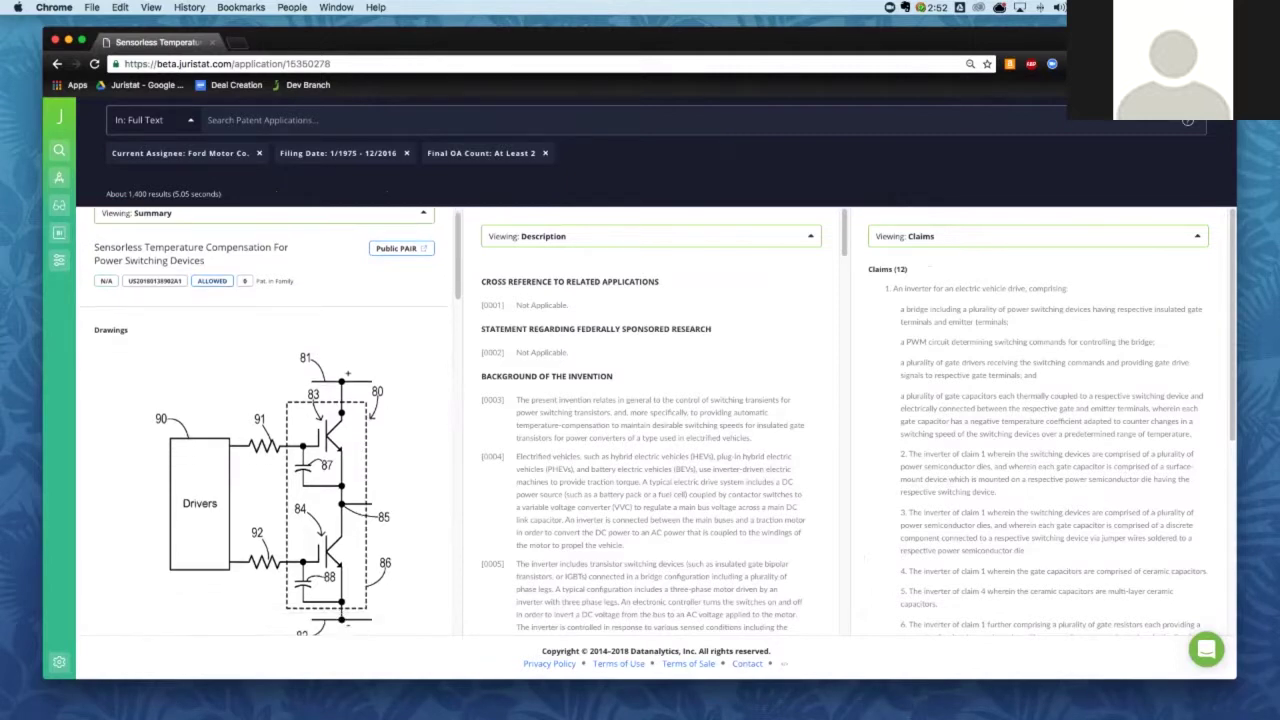
{"action": "scroll", "coordinate": [270, 420], "scroll_direction": "down", "scroll_amount": 5}
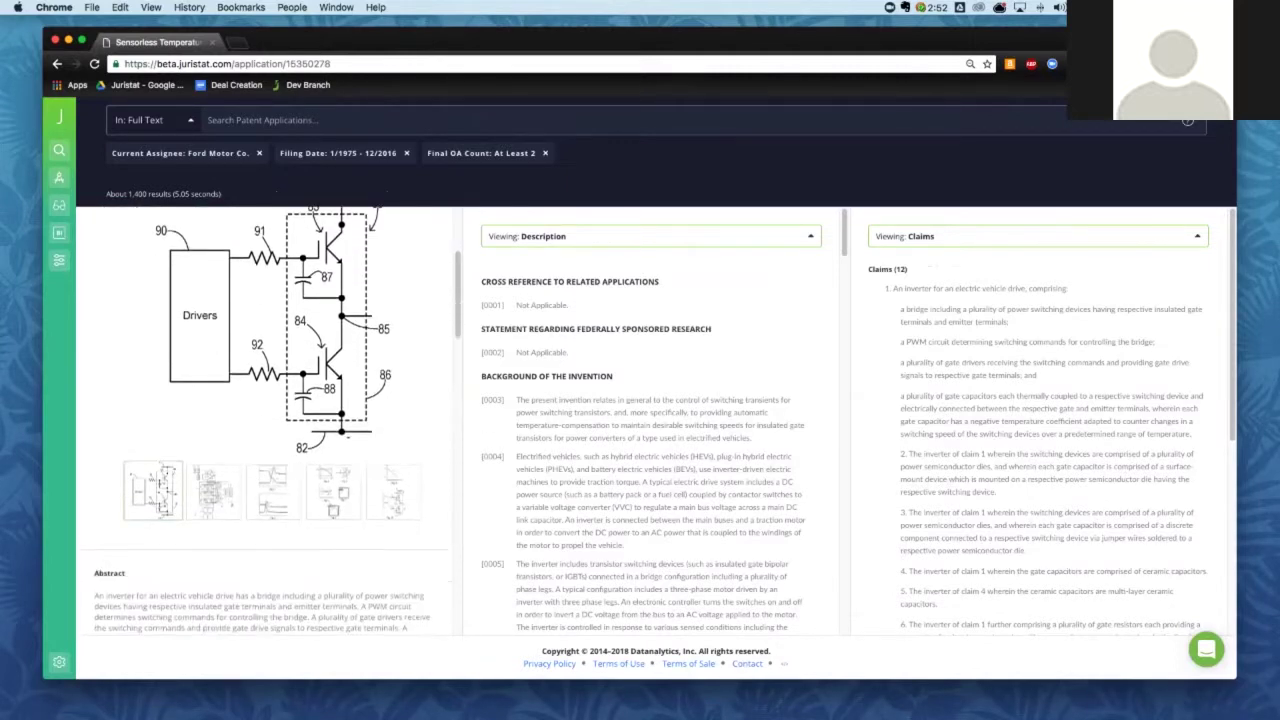
{"action": "scroll", "coordinate": [270, 420], "scroll_direction": "up", "scroll_amount": 1}
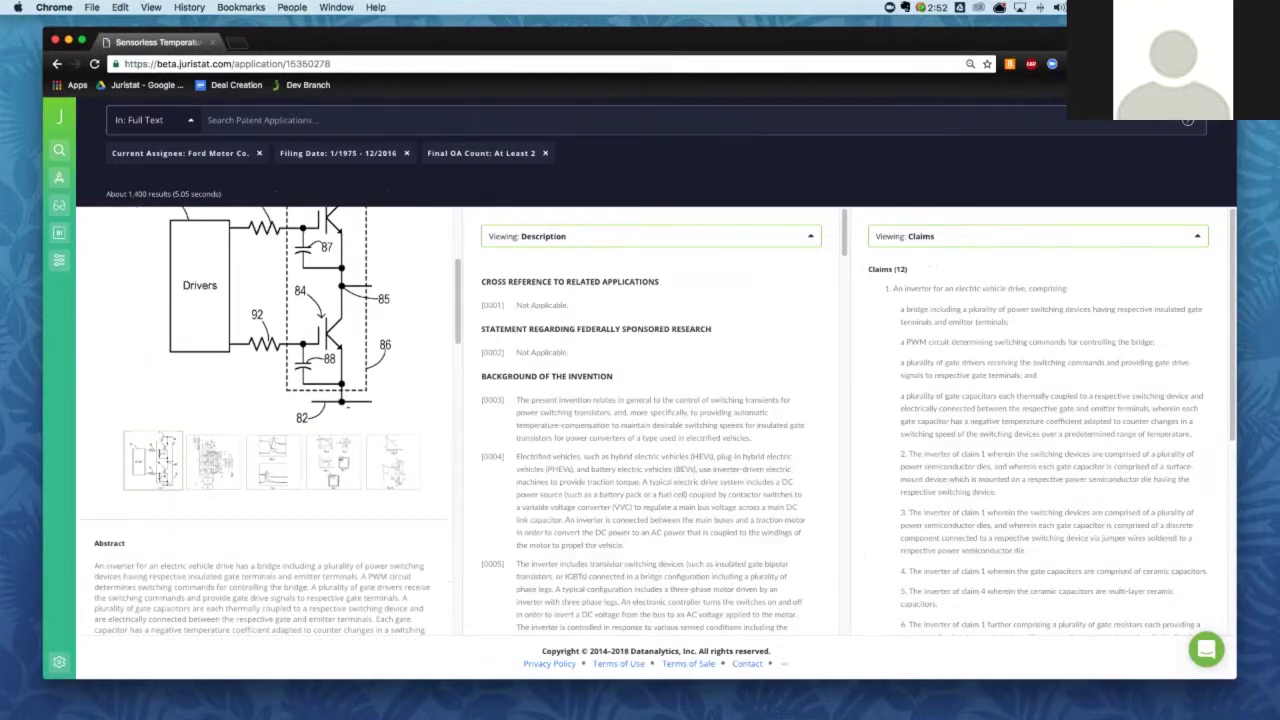
{"action": "scroll", "coordinate": [270, 420], "scroll_direction": "down", "scroll_amount": 4}
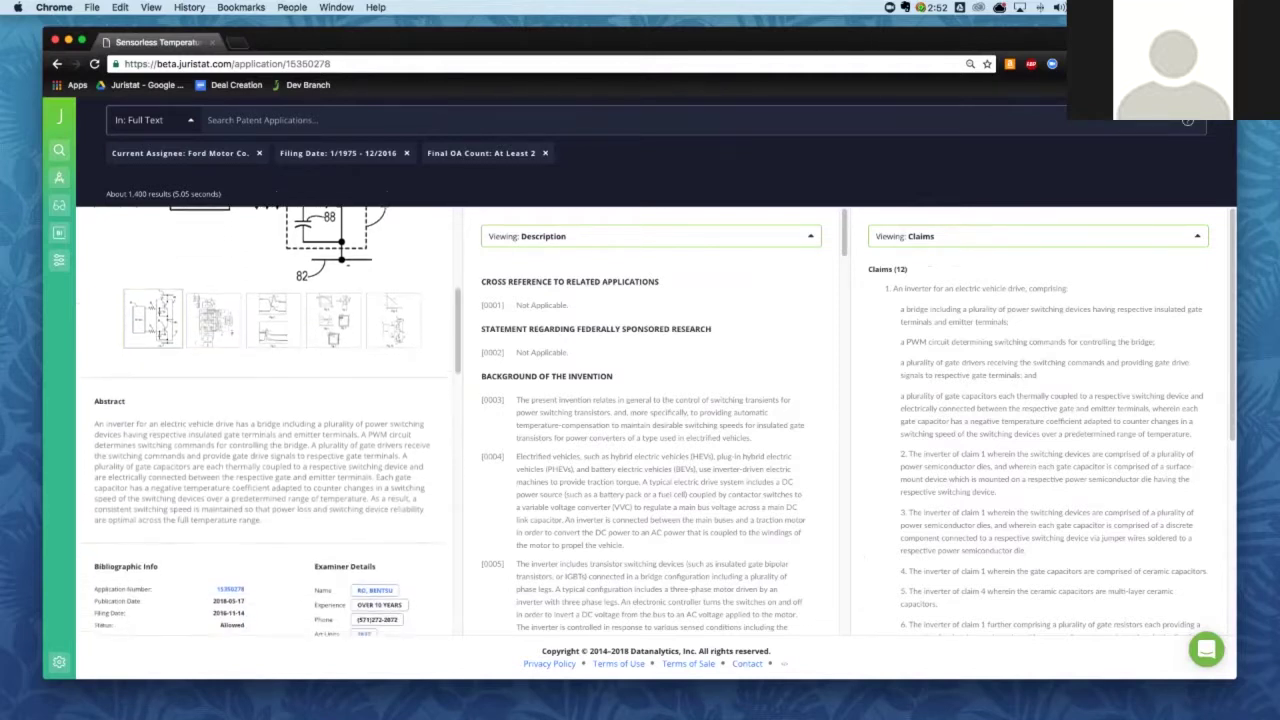
{"action": "scroll", "coordinate": [264, 420], "scroll_direction": "down", "scroll_amount": 3}
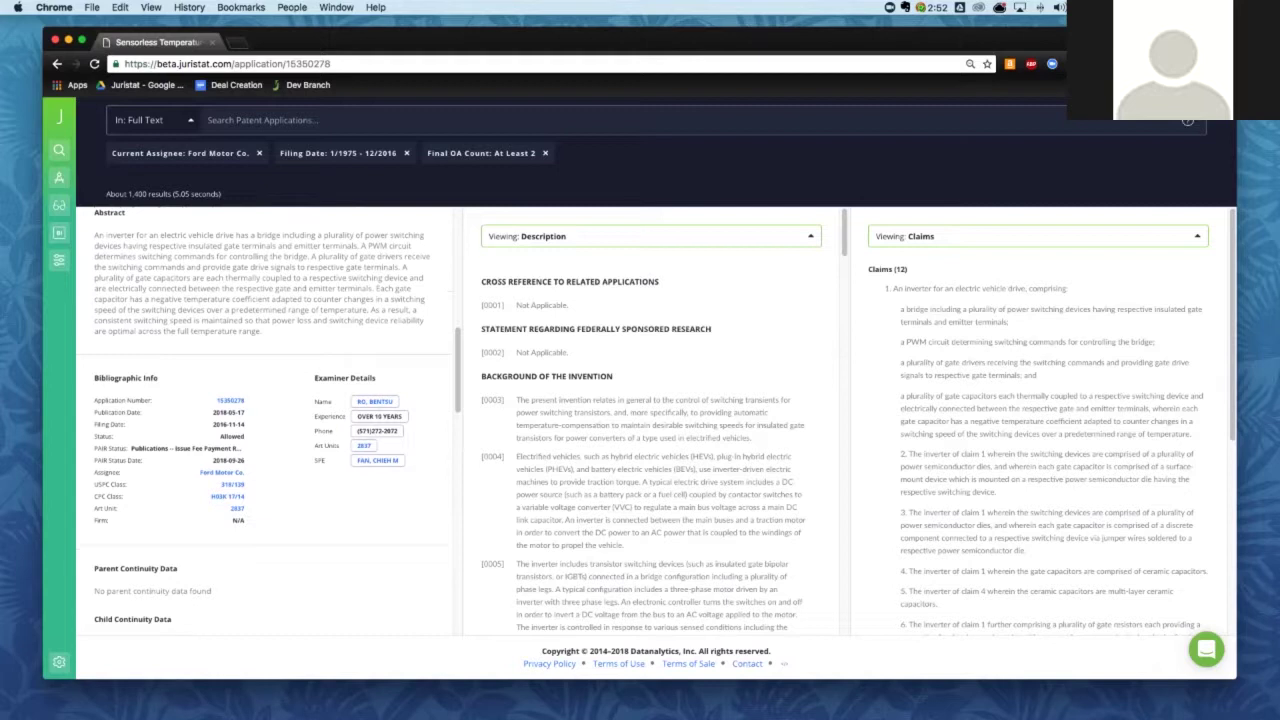
{"action": "left_click", "coordinate": [969, 63]}
{"action": "key", "text": "super+equal"}
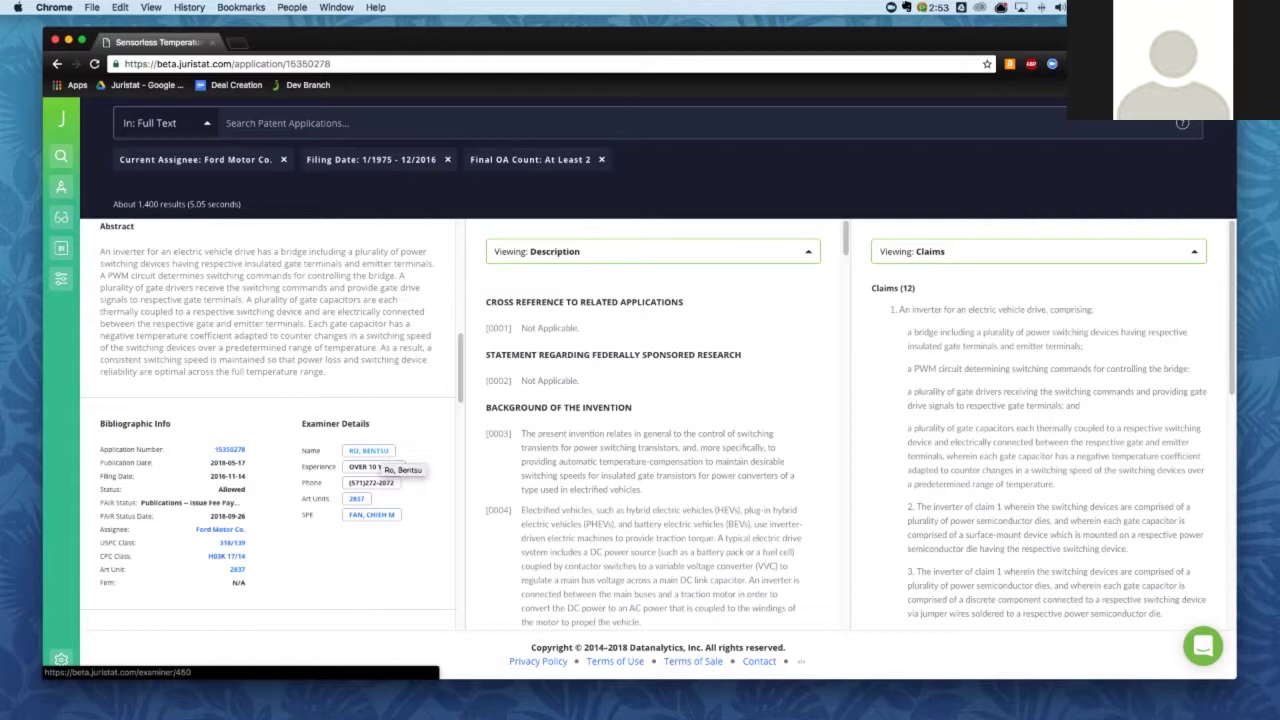
Examine the application's parent and child continuity data and its office actions, including the 2nd Final Rejection and SmartShell option
{"action": "scroll", "coordinate": [268, 417], "scroll_direction": "down", "scroll_amount": 3}
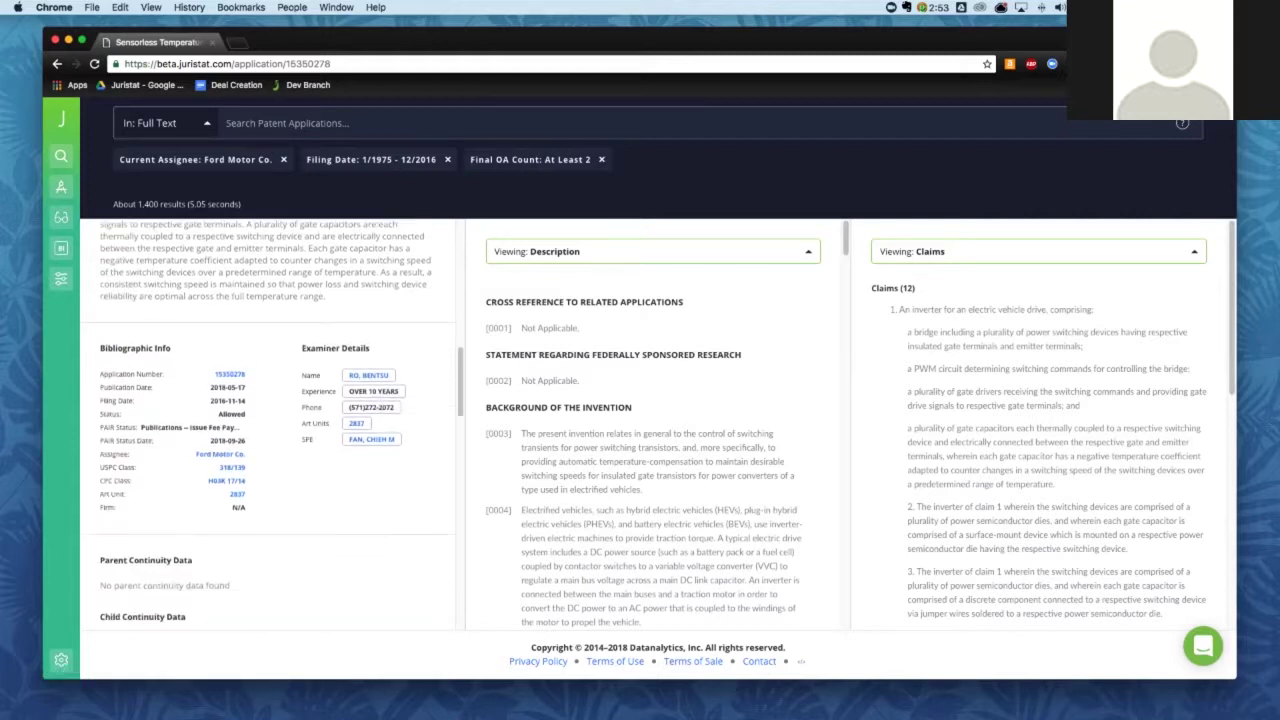
{"action": "scroll", "coordinate": [268, 420], "scroll_direction": "down", "scroll_amount": 3}
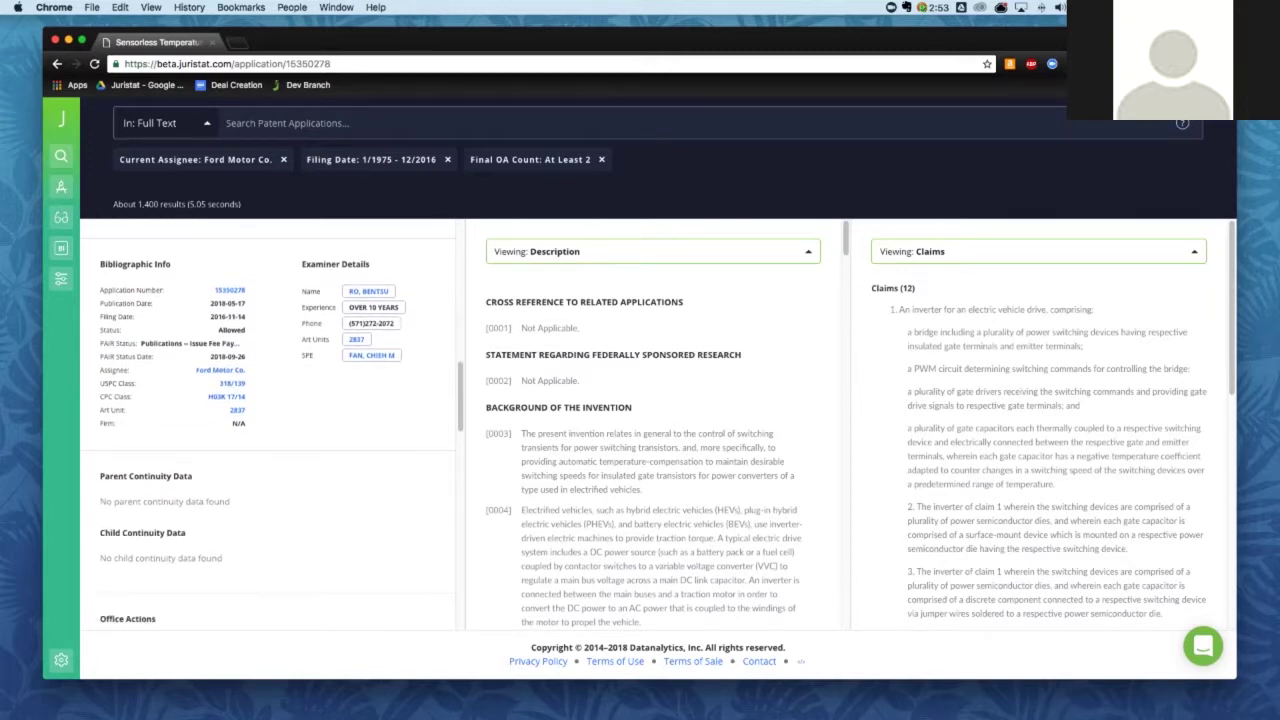
{"action": "scroll", "coordinate": [268, 420], "scroll_direction": "down", "scroll_amount": 1}
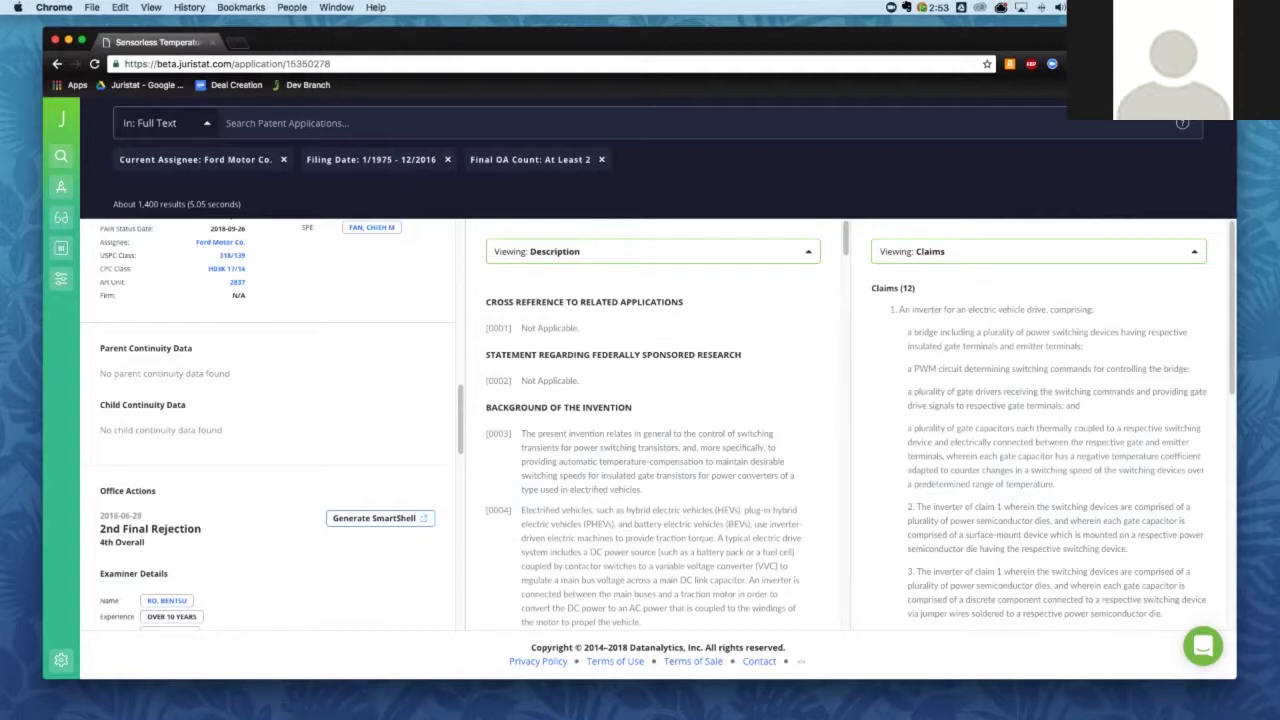
{"action": "scroll", "coordinate": [268, 425], "scroll_direction": "down", "scroll_amount": 5}
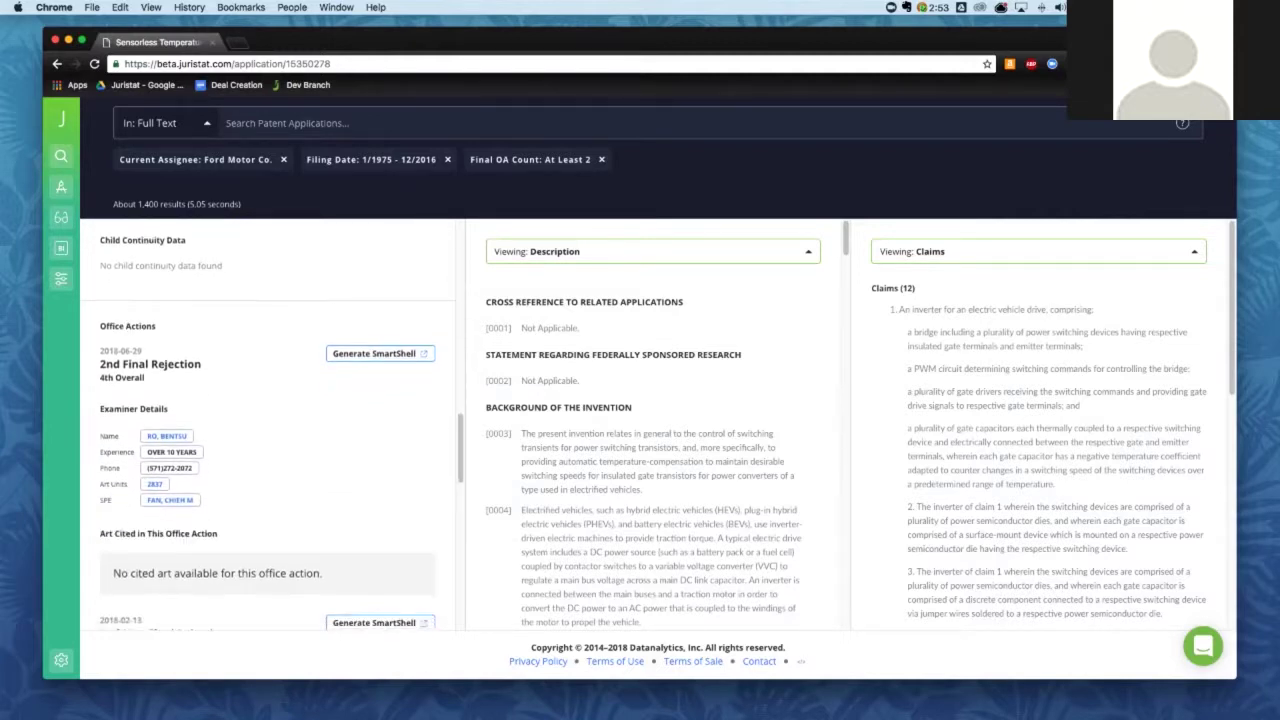
{"action": "scroll", "coordinate": [270, 425], "scroll_direction": "down", "scroll_amount": 3}
{"action": "scroll", "coordinate": [270, 425], "scroll_direction": "up", "scroll_amount": 8}
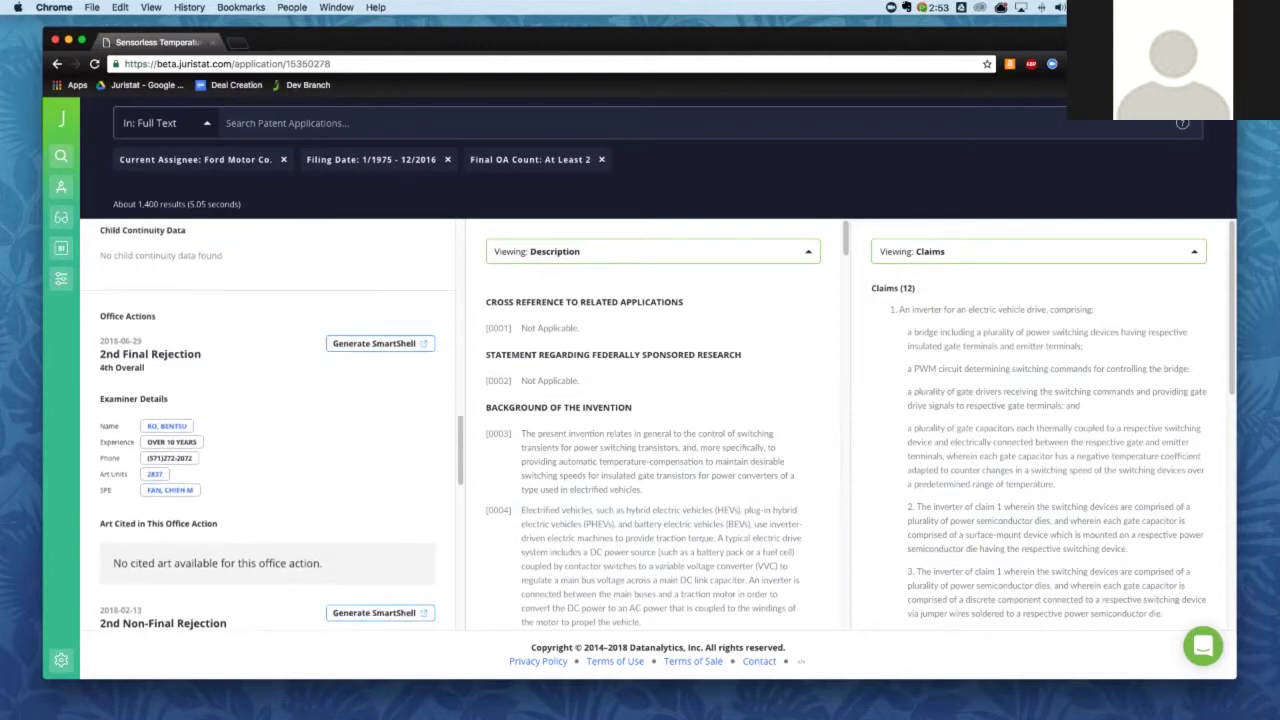
{"action": "scroll", "coordinate": [268, 425], "scroll_direction": "down", "scroll_amount": 3}
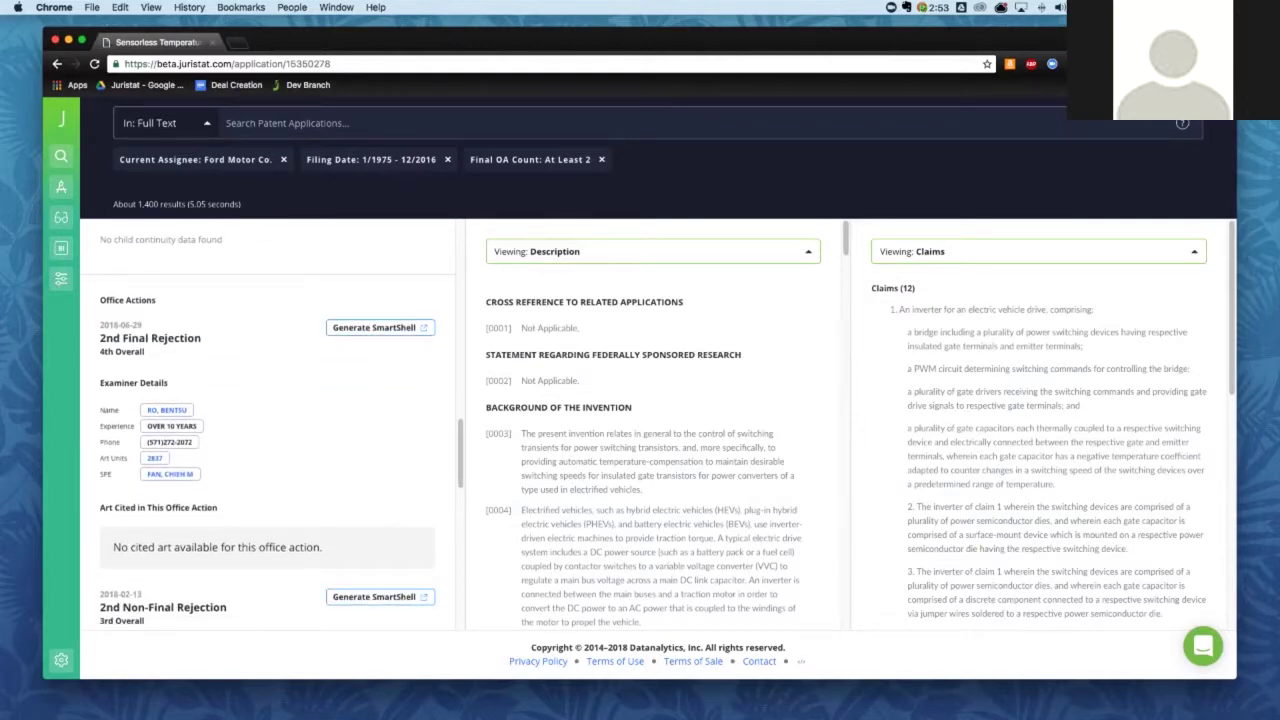
{"action": "scroll", "coordinate": [268, 425], "scroll_direction": "down", "scroll_amount": 3}
{"action": "scroll", "coordinate": [268, 425], "scroll_direction": "up", "scroll_amount": 4}
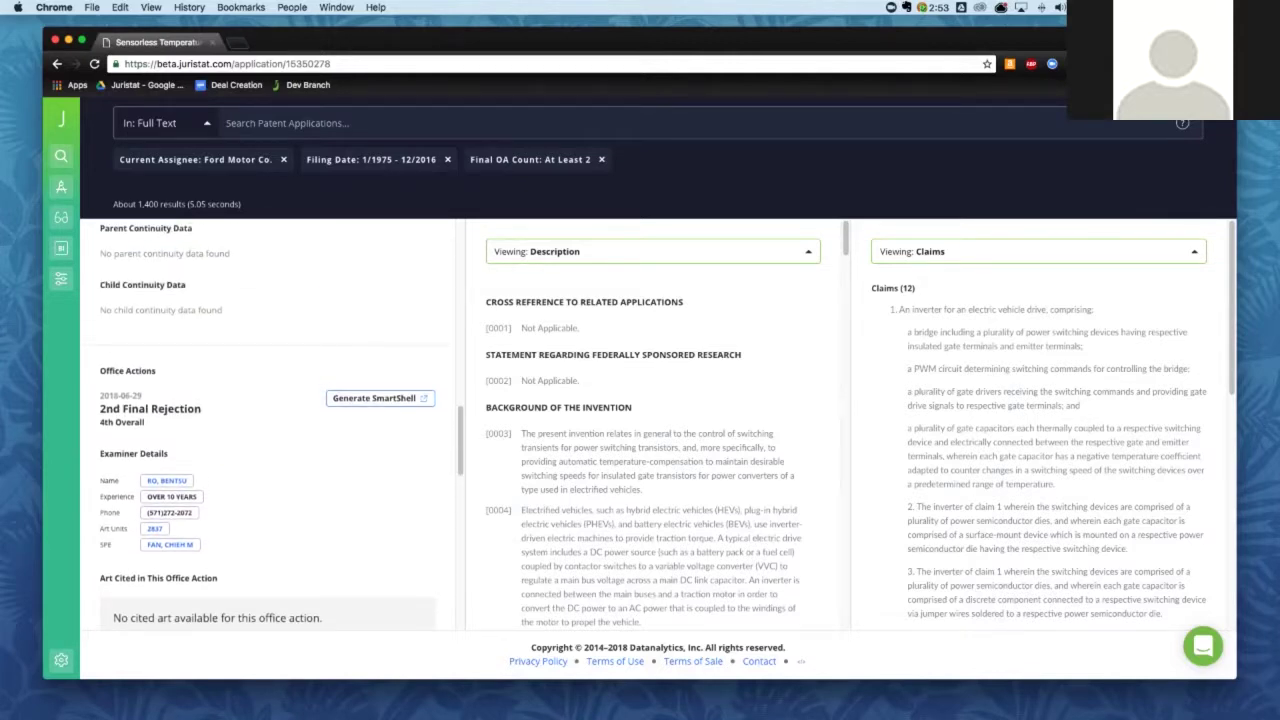
{"action": "scroll", "coordinate": [268, 425], "scroll_direction": "up", "scroll_amount": 1}
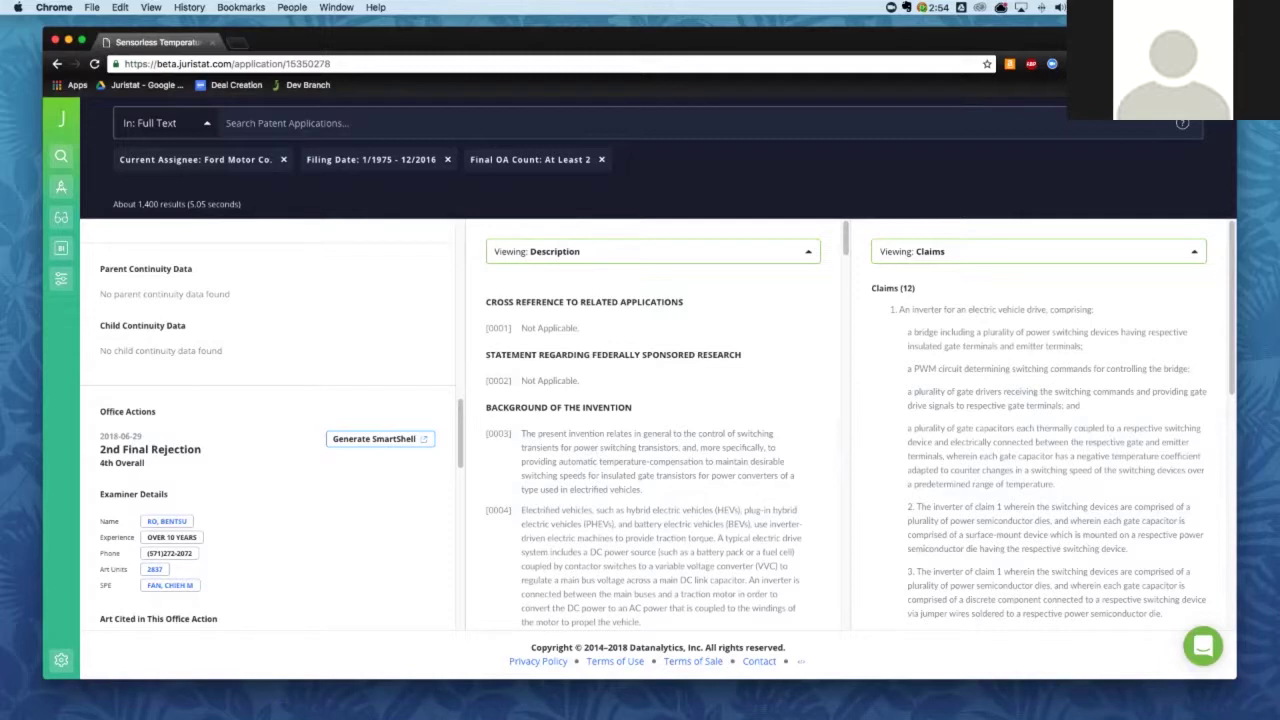
{"action": "scroll", "coordinate": [265, 425], "scroll_direction": "up", "scroll_amount": 5}
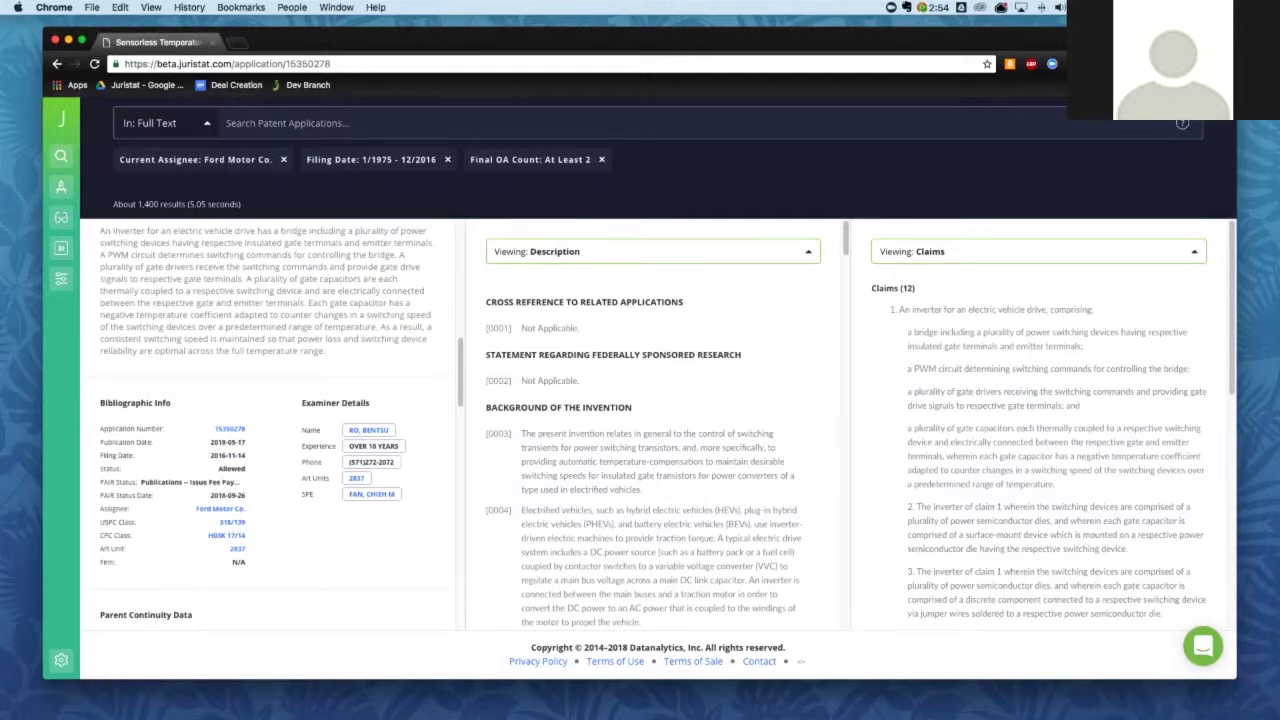
Return to the search results, clear the final office action count filter and show the results as a table
{"action": "left_click", "coordinate": [57, 63]}
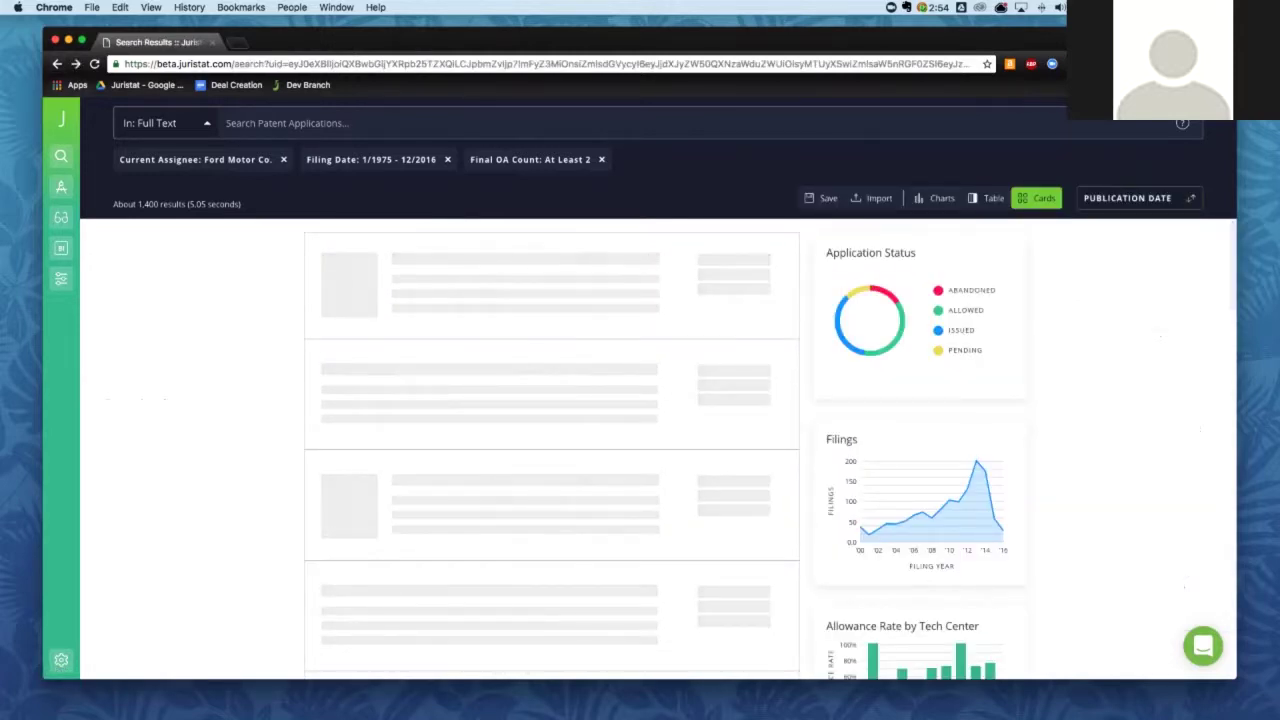
{"action": "left_click", "coordinate": [61, 279]}
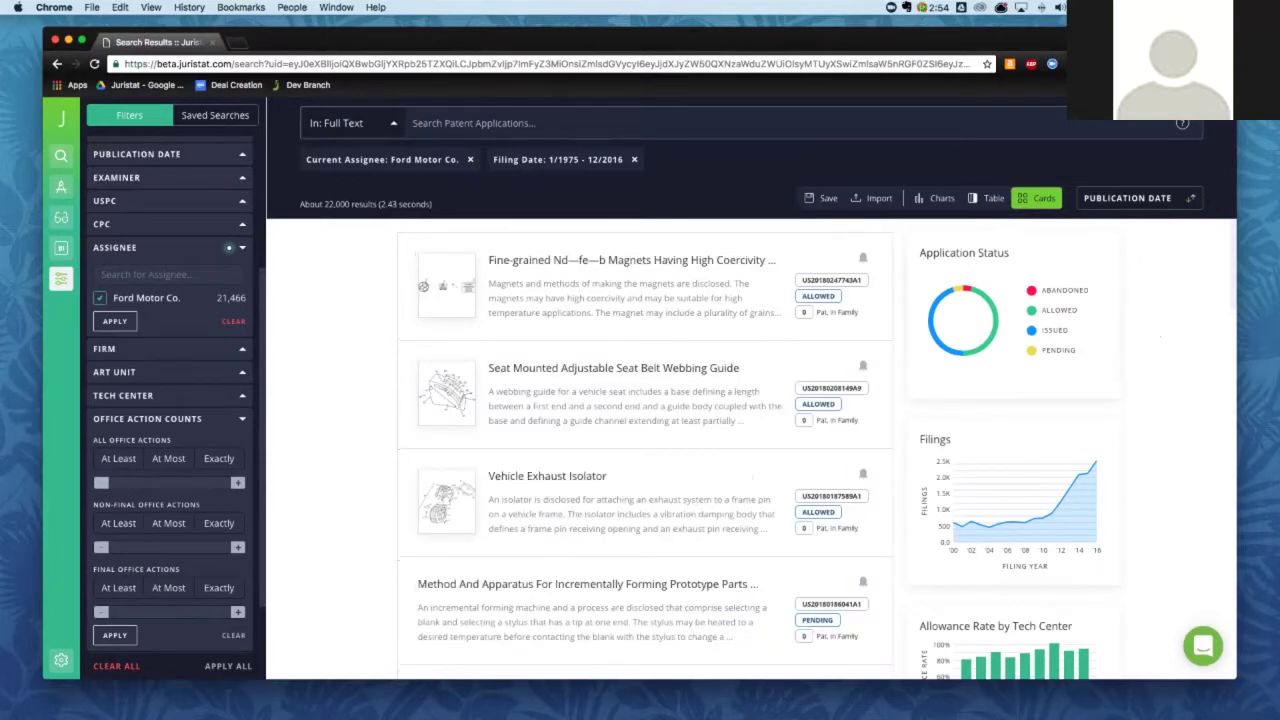
{"action": "left_click", "coordinate": [992, 198]}
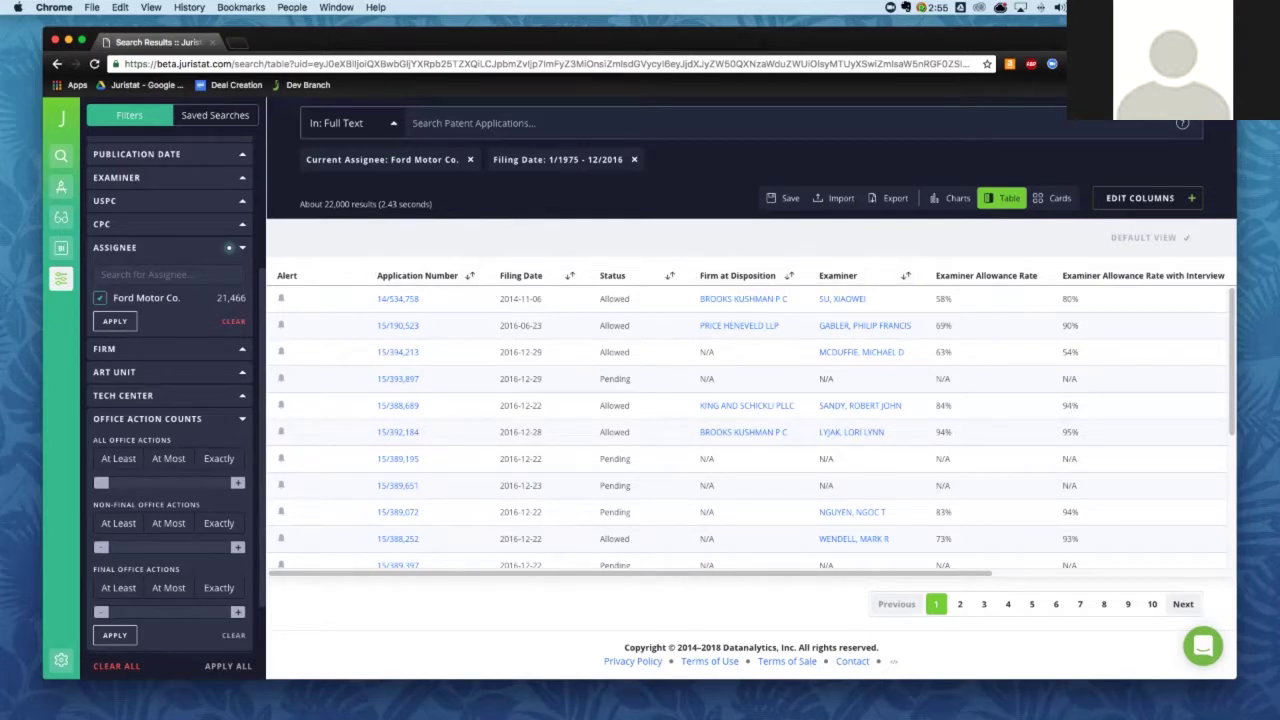
Filter the results table to applications with Pending status
{"action": "scroll", "coordinate": [170, 400], "scroll_direction": "up", "scroll_amount": 5}
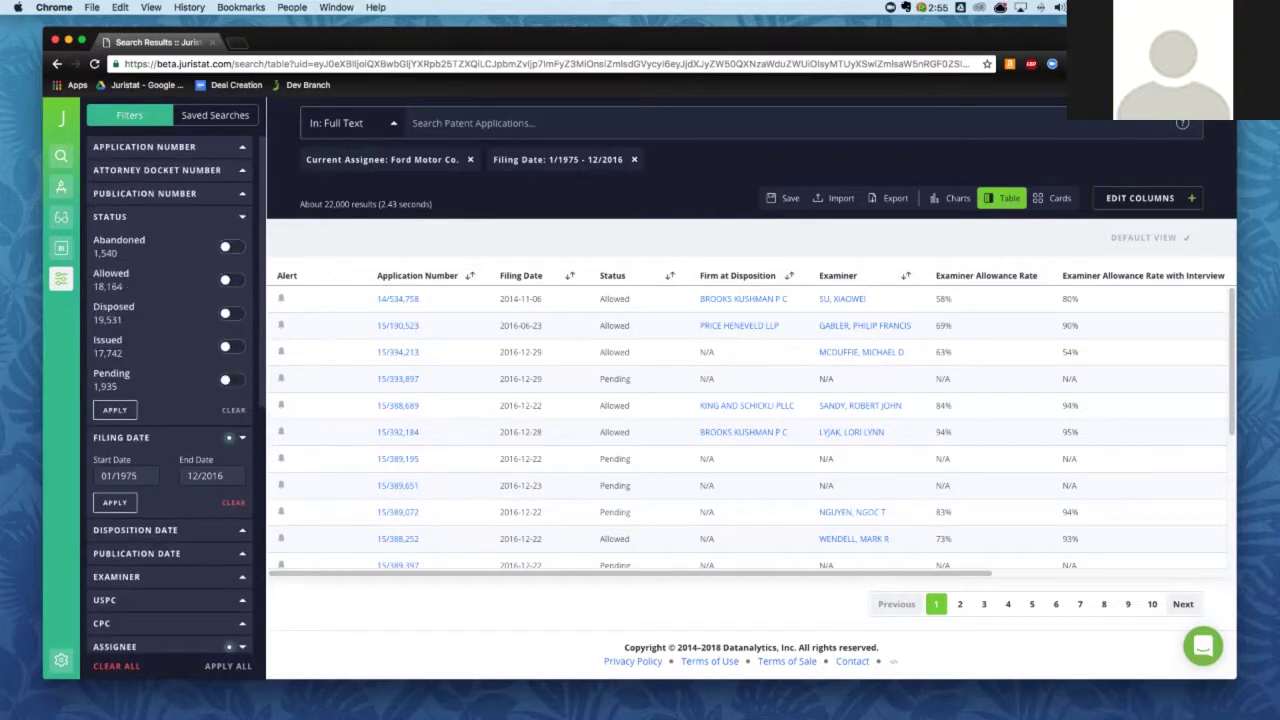
{"action": "left_click", "coordinate": [226, 379]}
{"action": "left_click", "coordinate": [115, 410]}
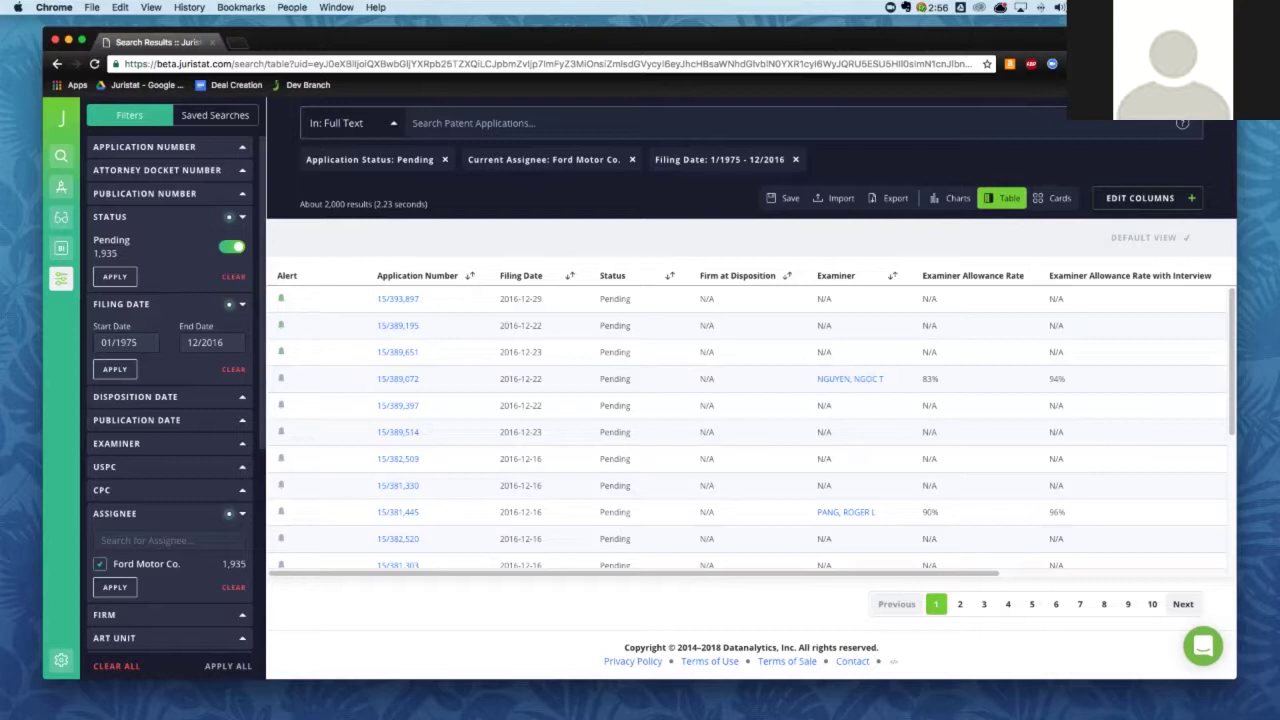
Sort the pending applications by number of office actions, highest first, and examine their firms, examiners and examiner allowance rates
{"action": "scroll", "coordinate": [747, 426], "scroll_direction": "down", "scroll_amount": 1}
{"action": "scroll", "coordinate": [747, 426], "scroll_direction": "up", "scroll_amount": 1}
{"action": "scroll", "coordinate": [747, 426], "scroll_direction": "right", "scroll_amount": 5}
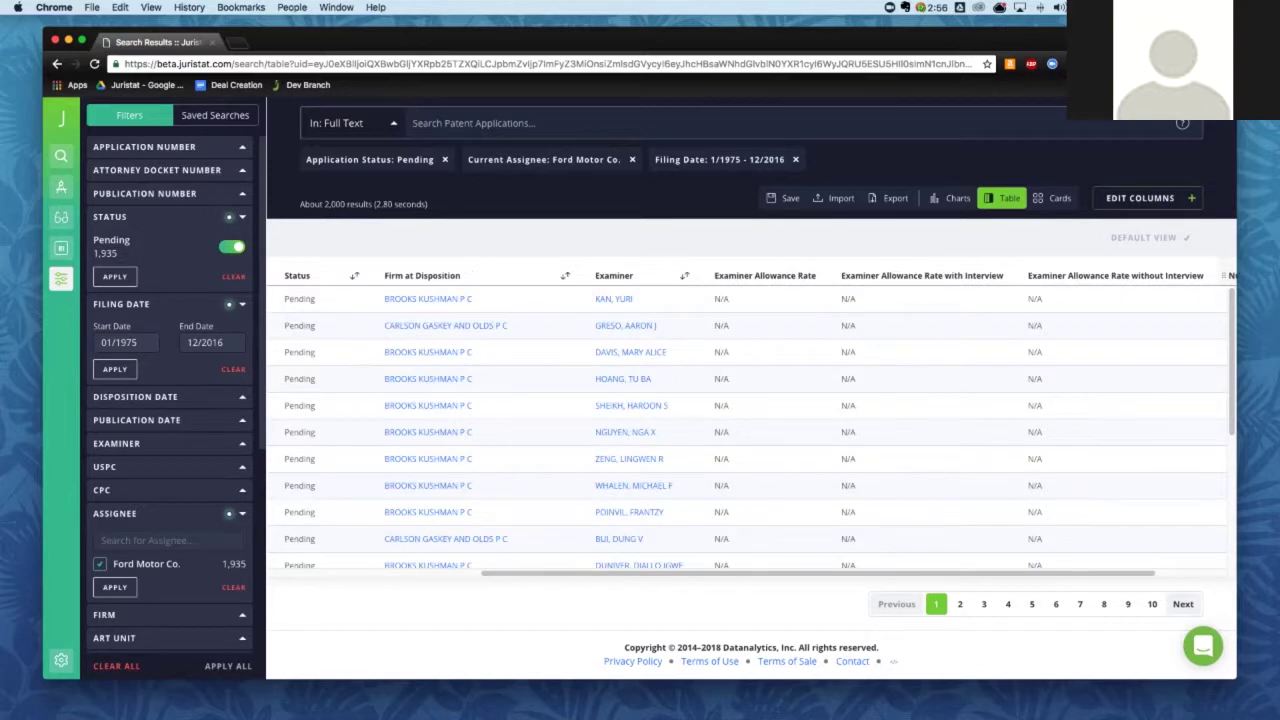
{"action": "scroll", "coordinate": [750, 420], "scroll_direction": "right", "scroll_amount": 2}
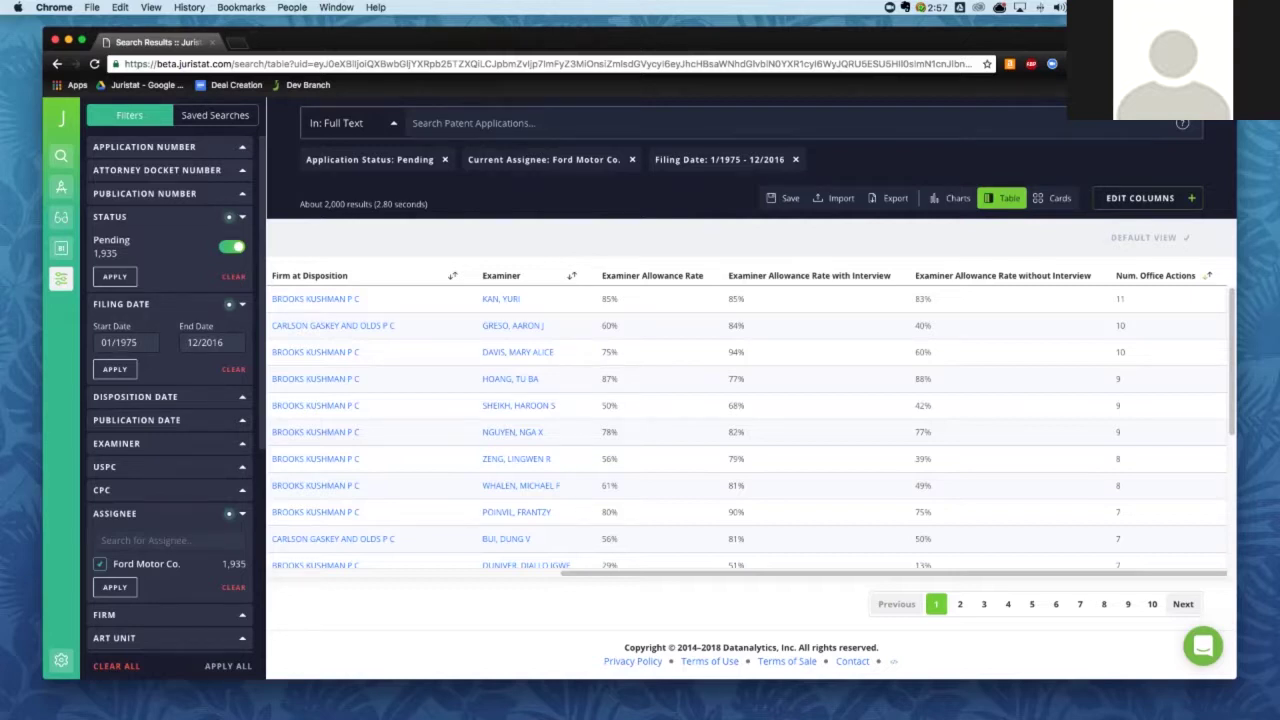
Examine the firms, examiners, allowance rates and office action counts of the remaining pending applications in the table
{"action": "scroll", "coordinate": [750, 428], "scroll_direction": "down", "scroll_amount": 5}
{"action": "scroll", "coordinate": [750, 428], "scroll_direction": "down", "scroll_amount": 3}
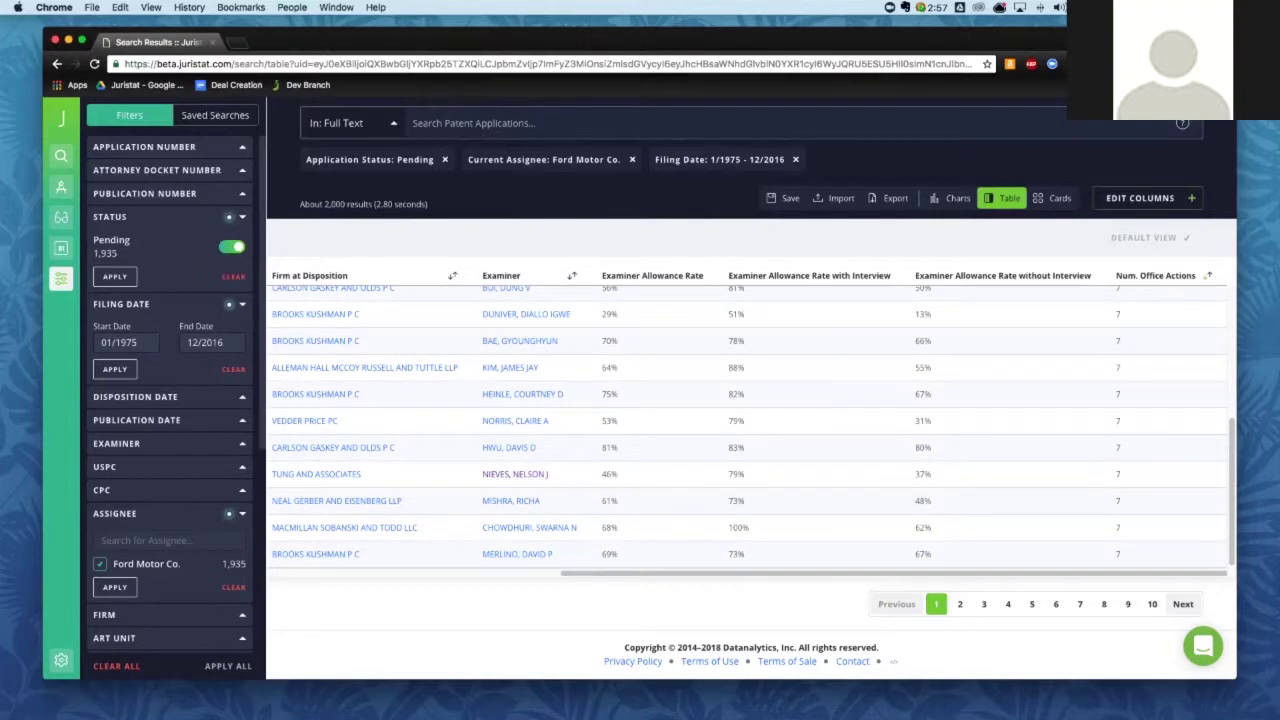
{"action": "scroll", "coordinate": [750, 428], "scroll_direction": "up", "scroll_amount": 8}
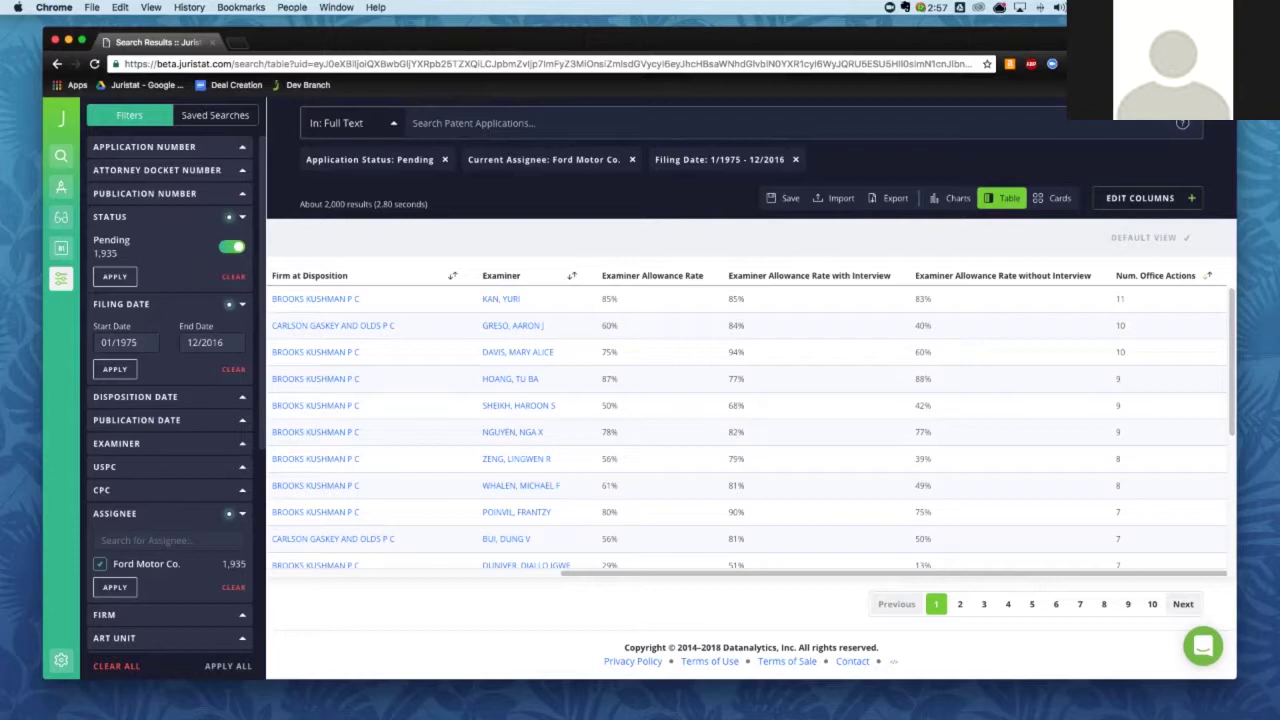
Check the option for saving the current filters as a new saved search, and close it without saving
{"action": "left_click", "coordinate": [784, 198]}
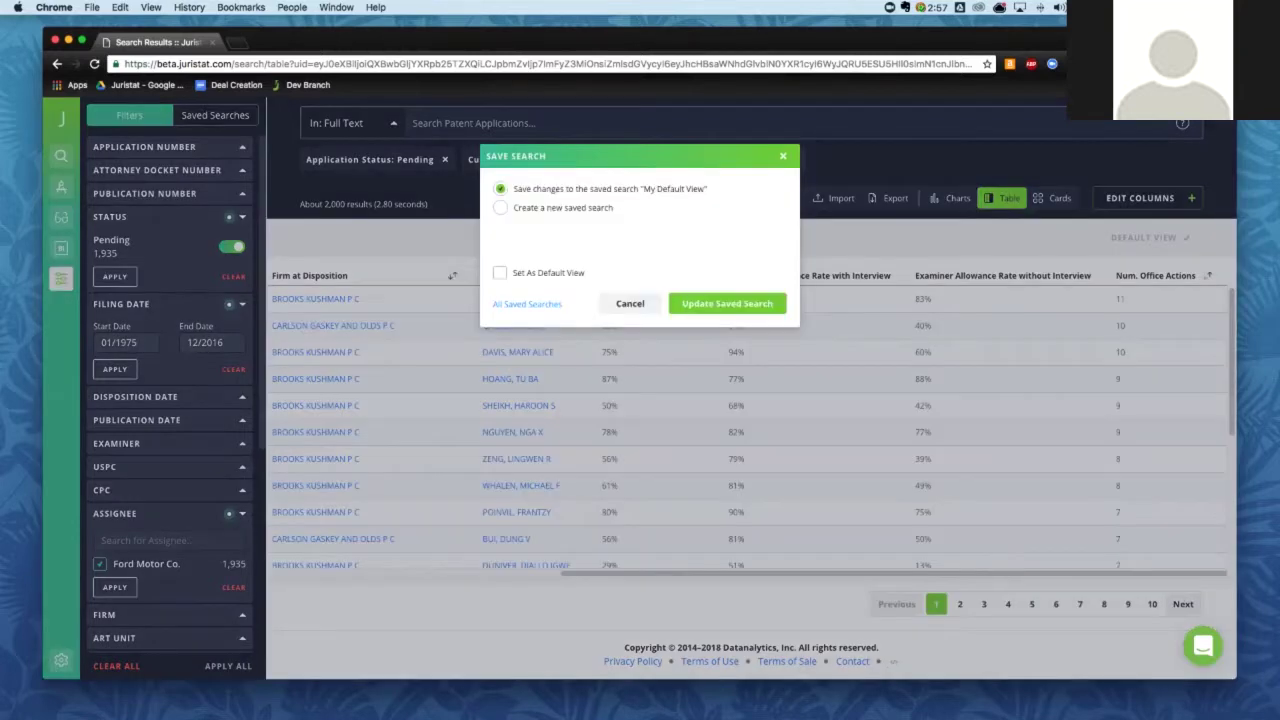
{"action": "left_click", "coordinate": [500, 207]}
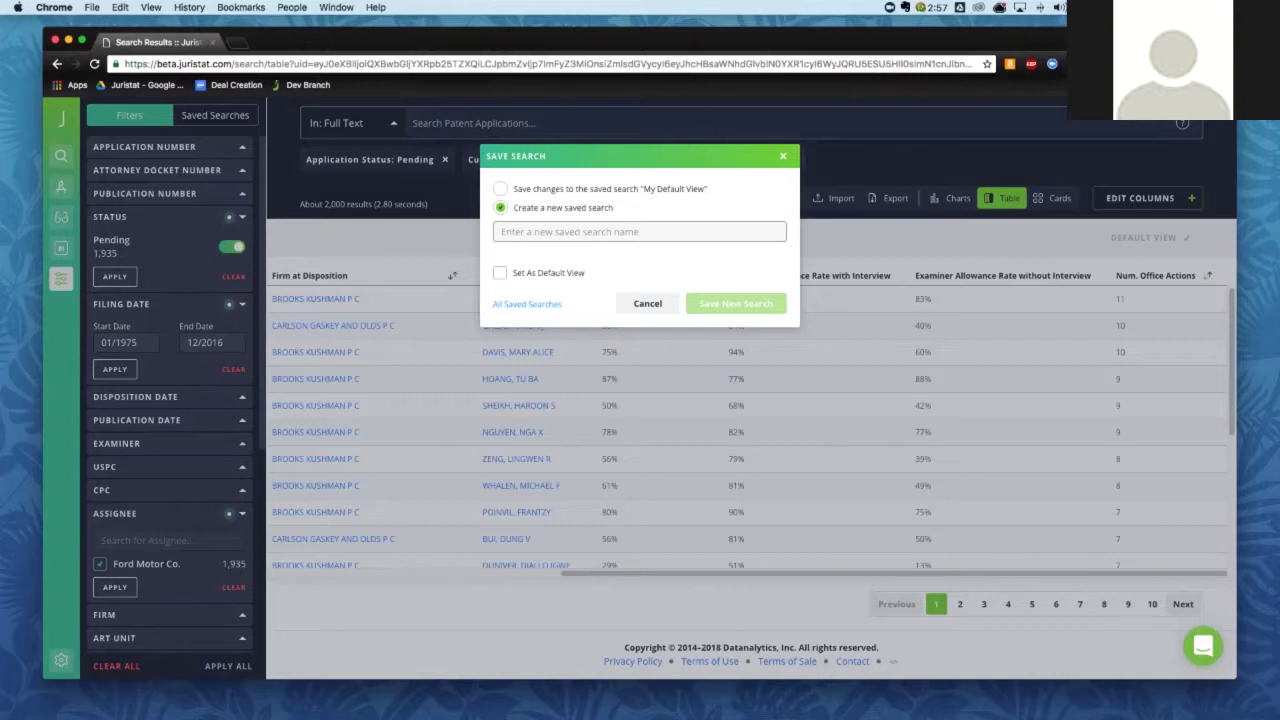
{"action": "key", "text": "Escape"}
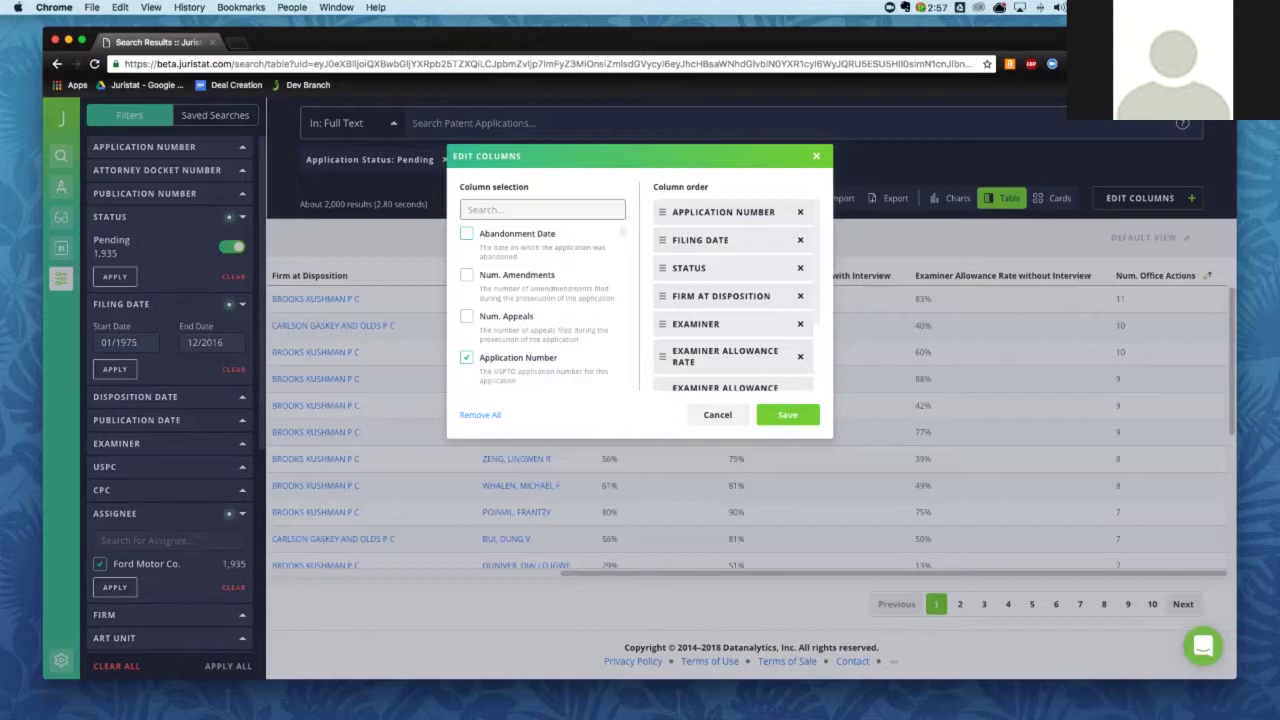
Add the Num. Interviews column to the results table and save the column selection
{"action": "left_click", "coordinate": [490, 209]}
{"action": "type", "text": "num in"}
{"action": "left_click", "coordinate": [466, 233]}
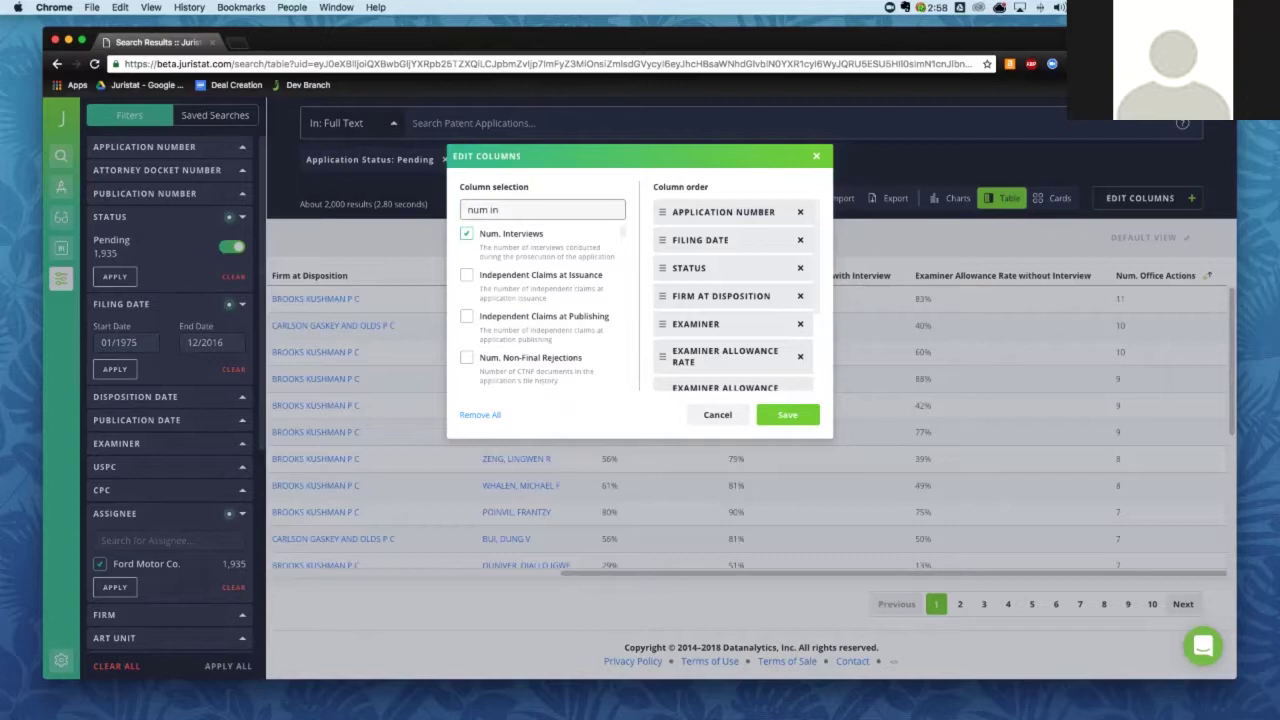
{"action": "left_click", "coordinate": [787, 414]}
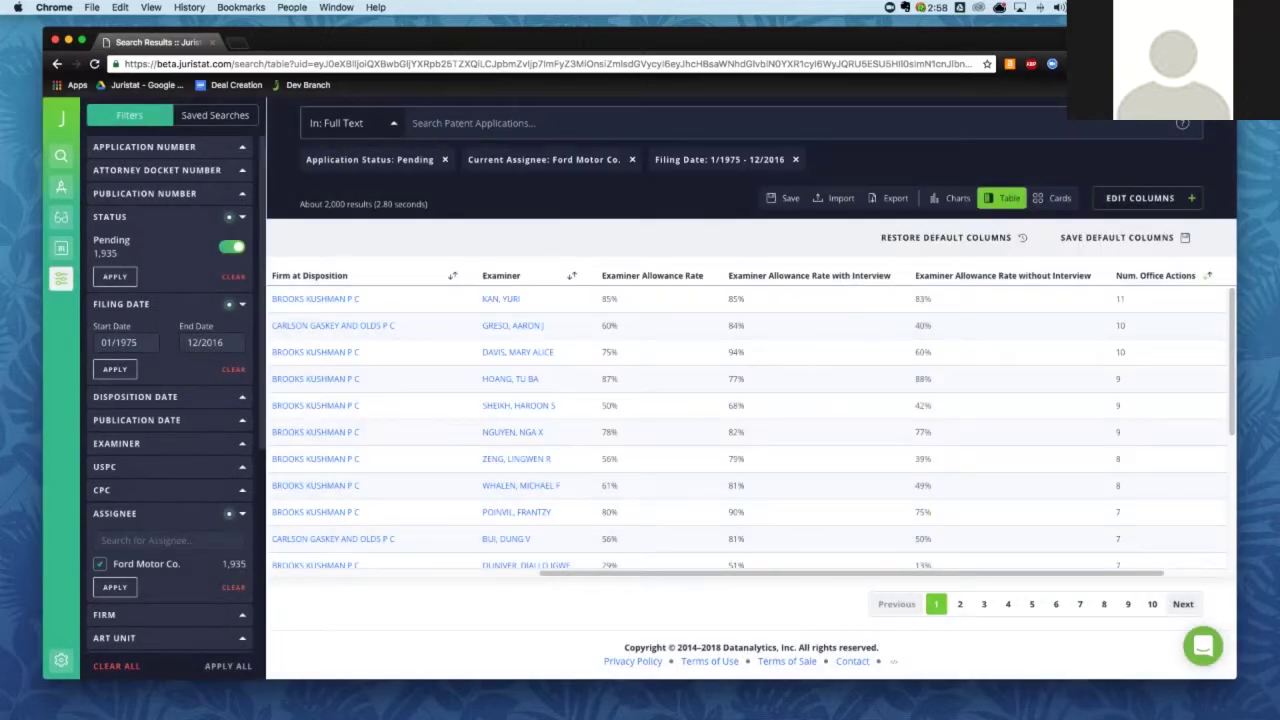
Compare the number of interviews with the office action counts and examiner allowance rates across the pending applications
{"action": "scroll", "coordinate": [749, 424], "scroll_direction": "right", "scroll_amount": 3}
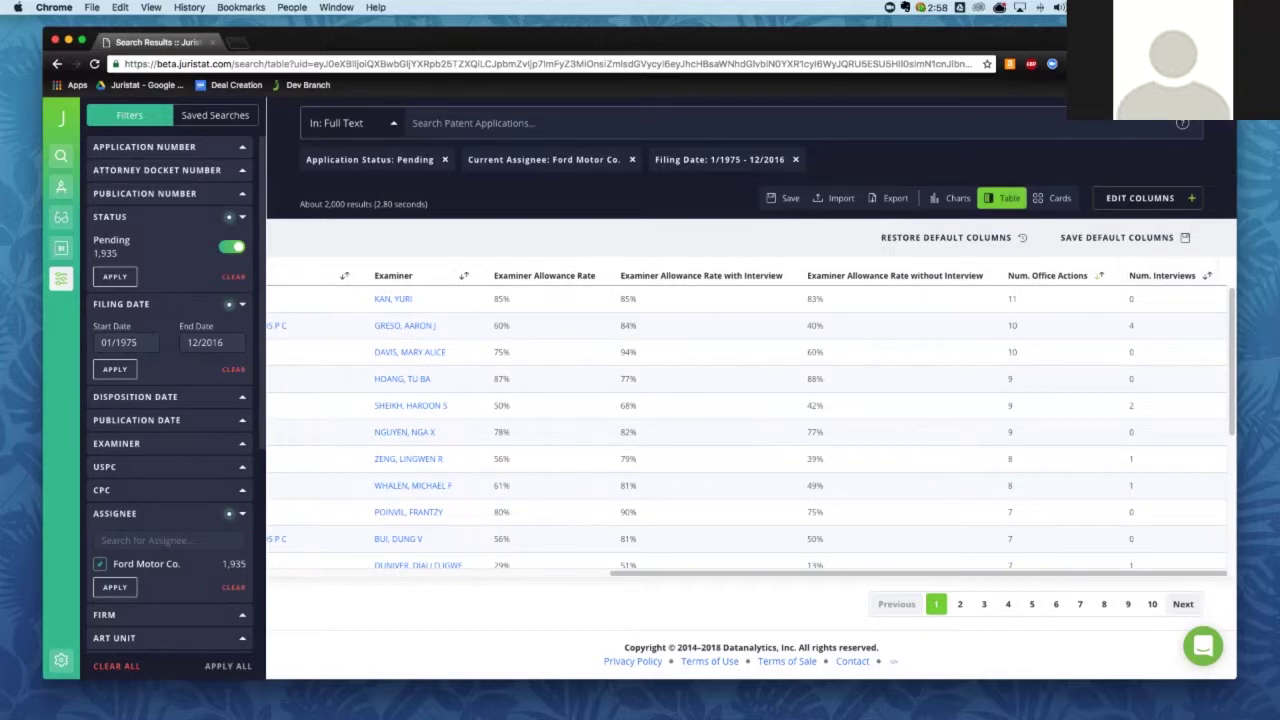
{"action": "scroll", "coordinate": [749, 424], "scroll_direction": "down", "scroll_amount": 4}
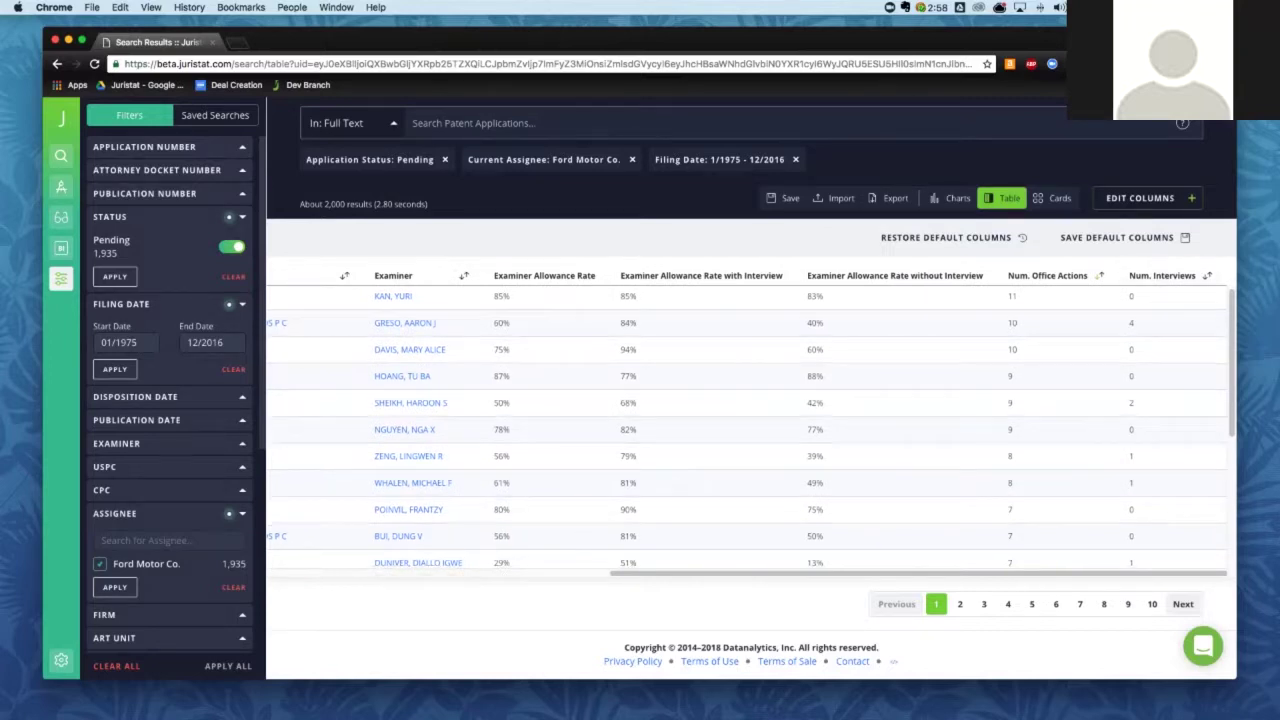
{"action": "scroll", "coordinate": [749, 424], "scroll_direction": "down", "scroll_amount": 1}
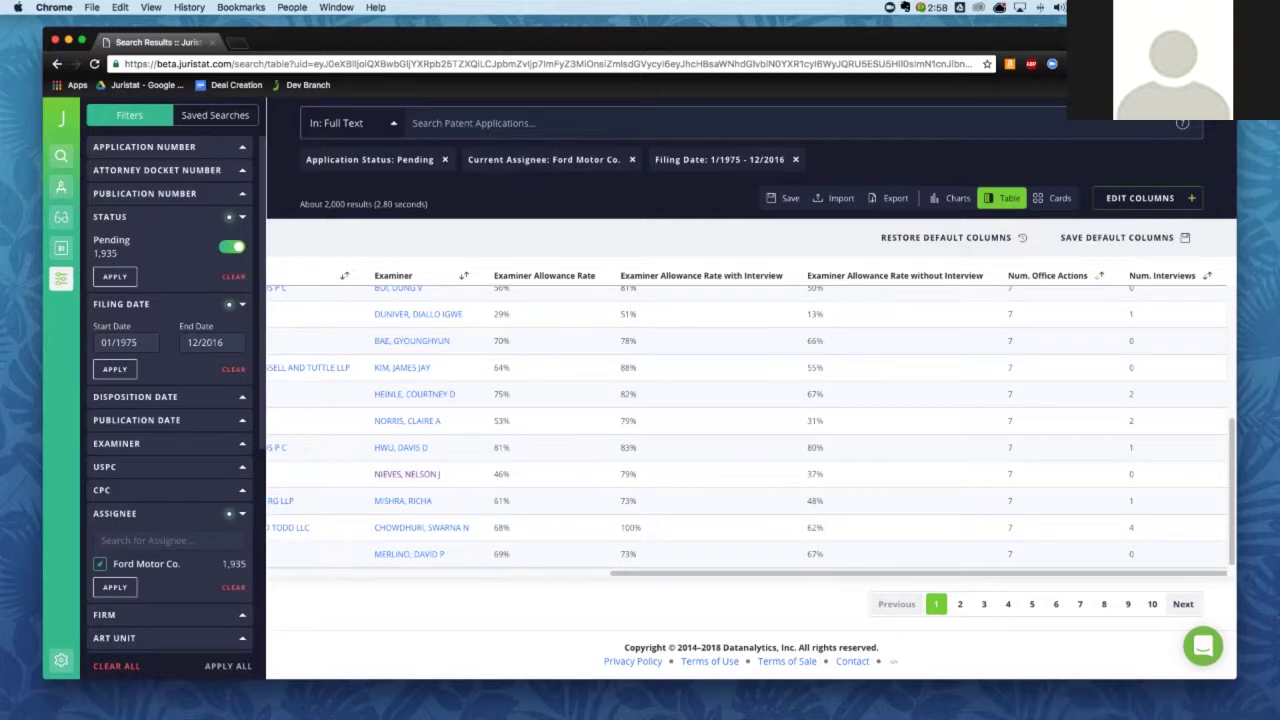
{"action": "scroll", "coordinate": [746, 415], "scroll_direction": "left", "scroll_amount": 5}
{"action": "scroll", "coordinate": [746, 415], "scroll_direction": "right", "scroll_amount": 5}
{"action": "scroll", "coordinate": [751, 423], "scroll_direction": "left", "scroll_amount": 5}
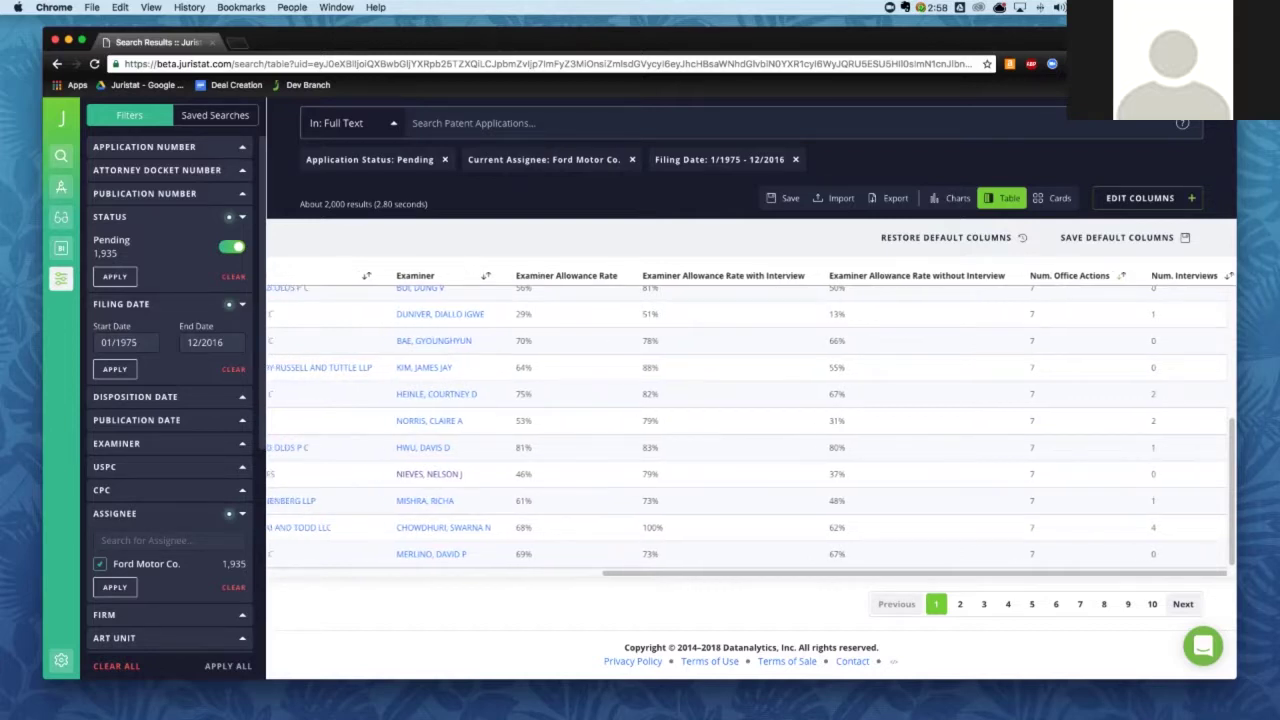
{"action": "scroll", "coordinate": [751, 423], "scroll_direction": "left", "scroll_amount": 3}
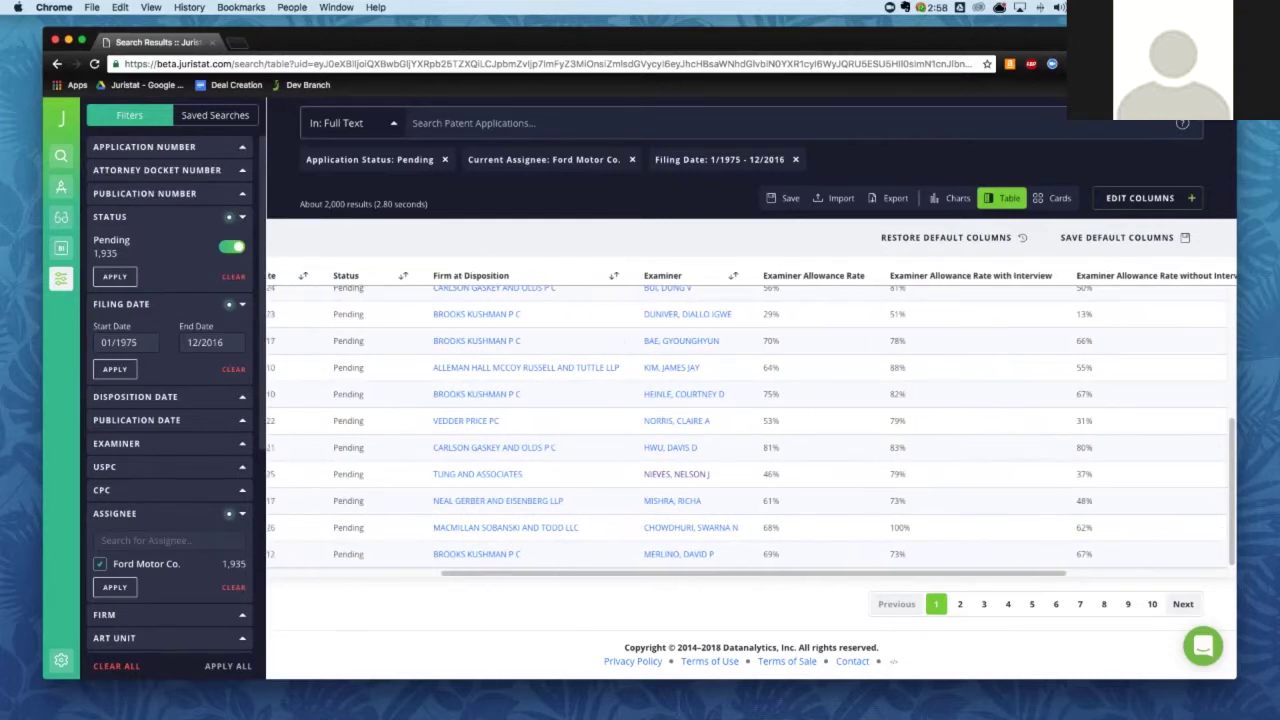
Open the report of the examiner handling the Tung and Associates application in a new tab and switch to it
{"action": "right_click", "coordinate": [750, 474]}
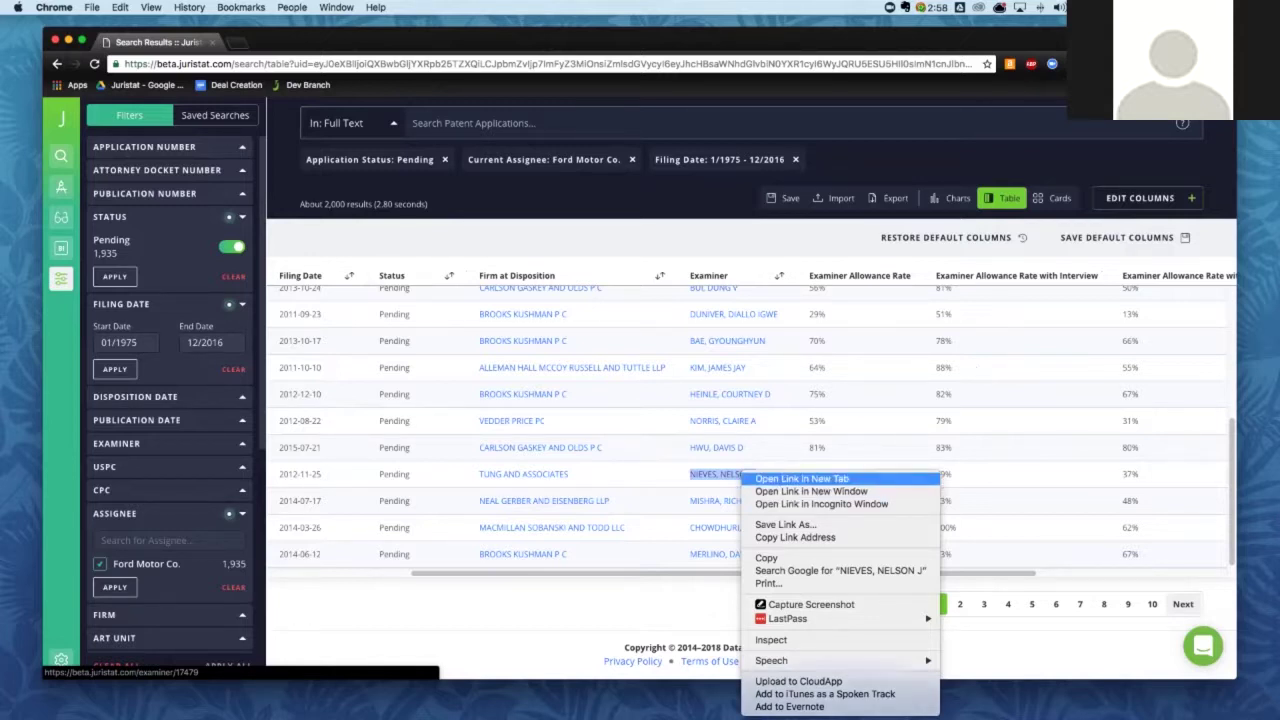
{"action": "left_click", "coordinate": [802, 479]}
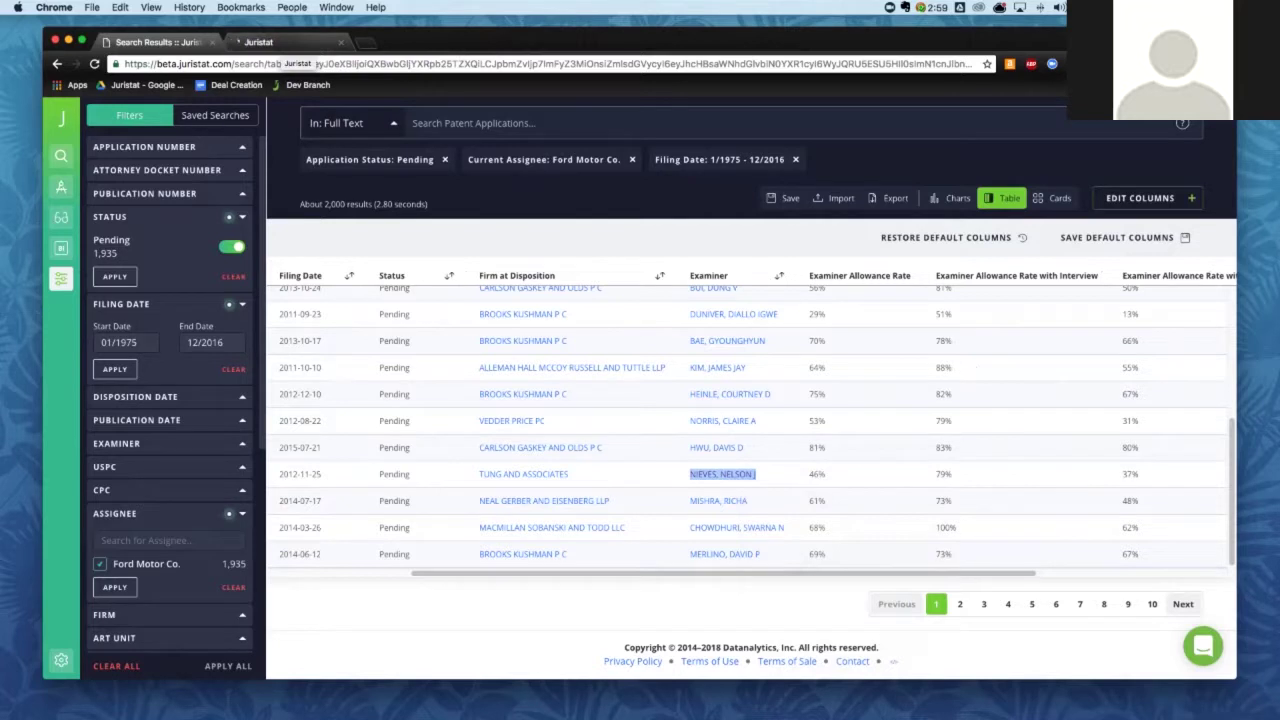
{"action": "key", "text": "ctrl+Tab"}
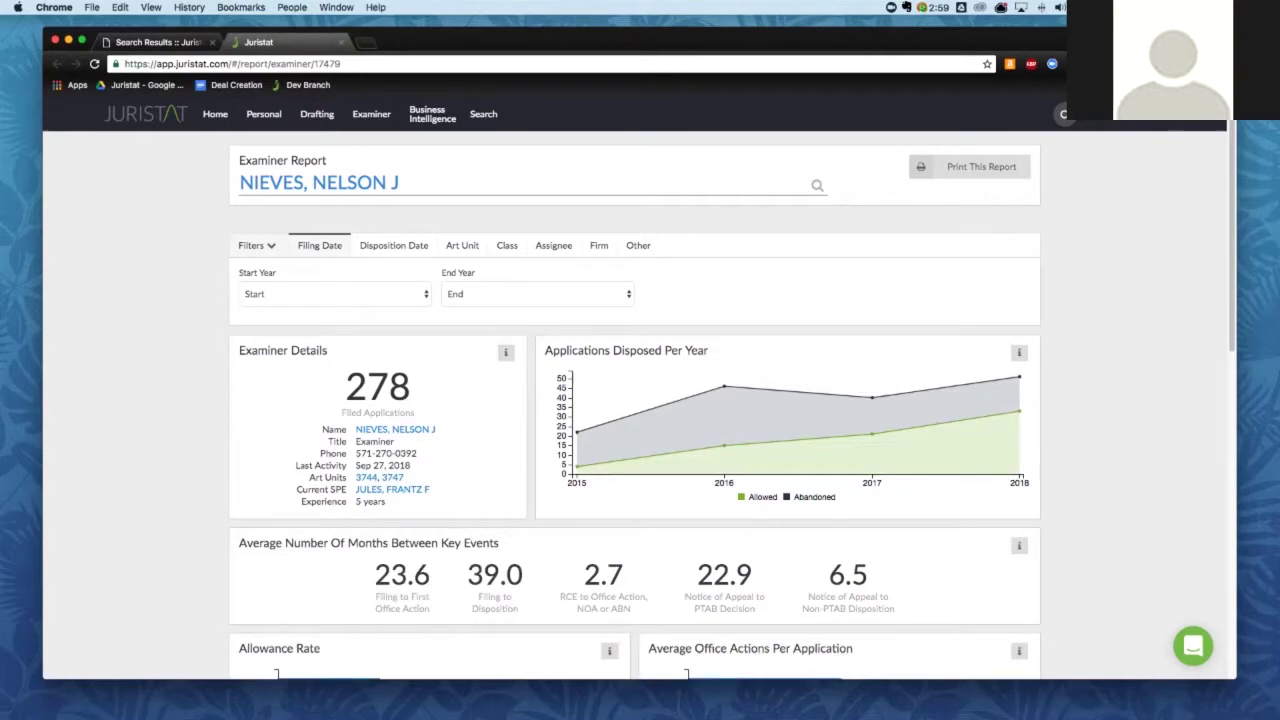
Examine the examiner's allowance rate, office action response win rates, effect of interviews on allowance, and appeal outcomes
{"action": "scroll", "coordinate": [417, 441], "scroll_direction": "down", "scroll_amount": 5}
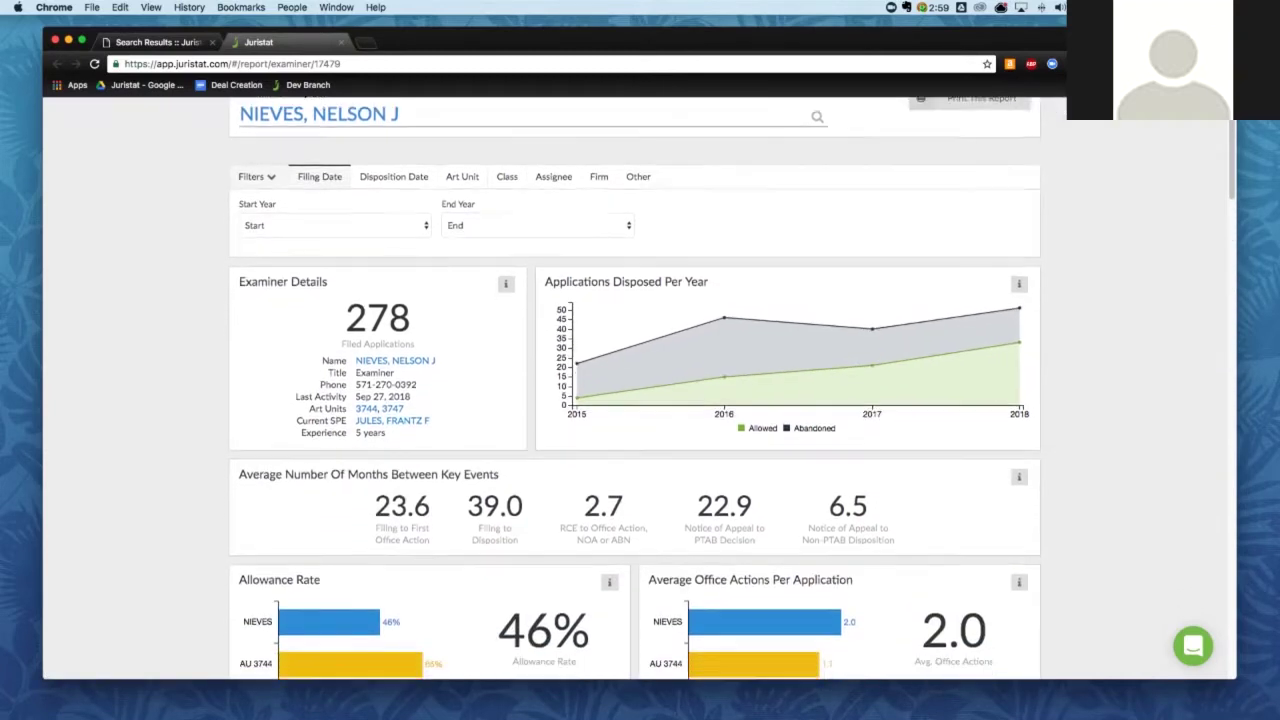
{"action": "scroll", "coordinate": [417, 441], "scroll_direction": "down", "scroll_amount": 3}
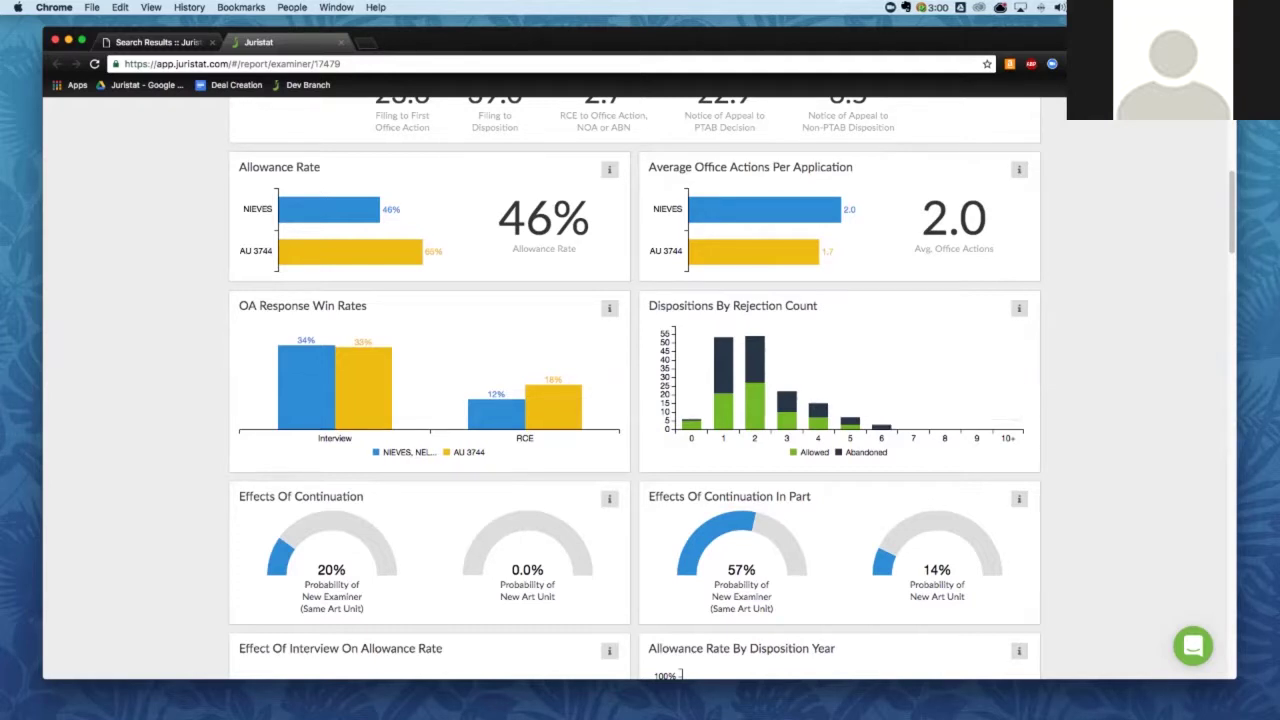
{"action": "scroll", "coordinate": [636, 388], "scroll_direction": "down", "scroll_amount": 5}
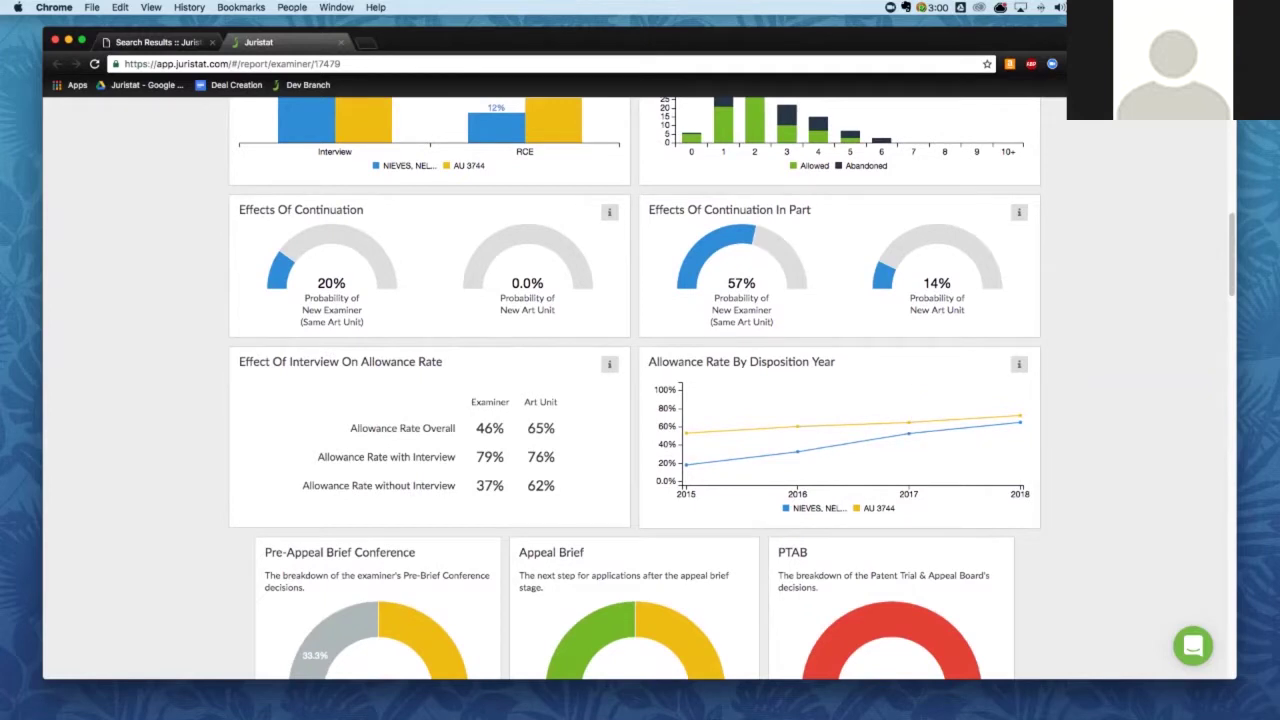
{"action": "left_click_drag", "start_coordinate": [476, 457], "coordinate": [476, 485]}
{"action": "scroll", "coordinate": [635, 388], "scroll_direction": "down", "scroll_amount": 3}
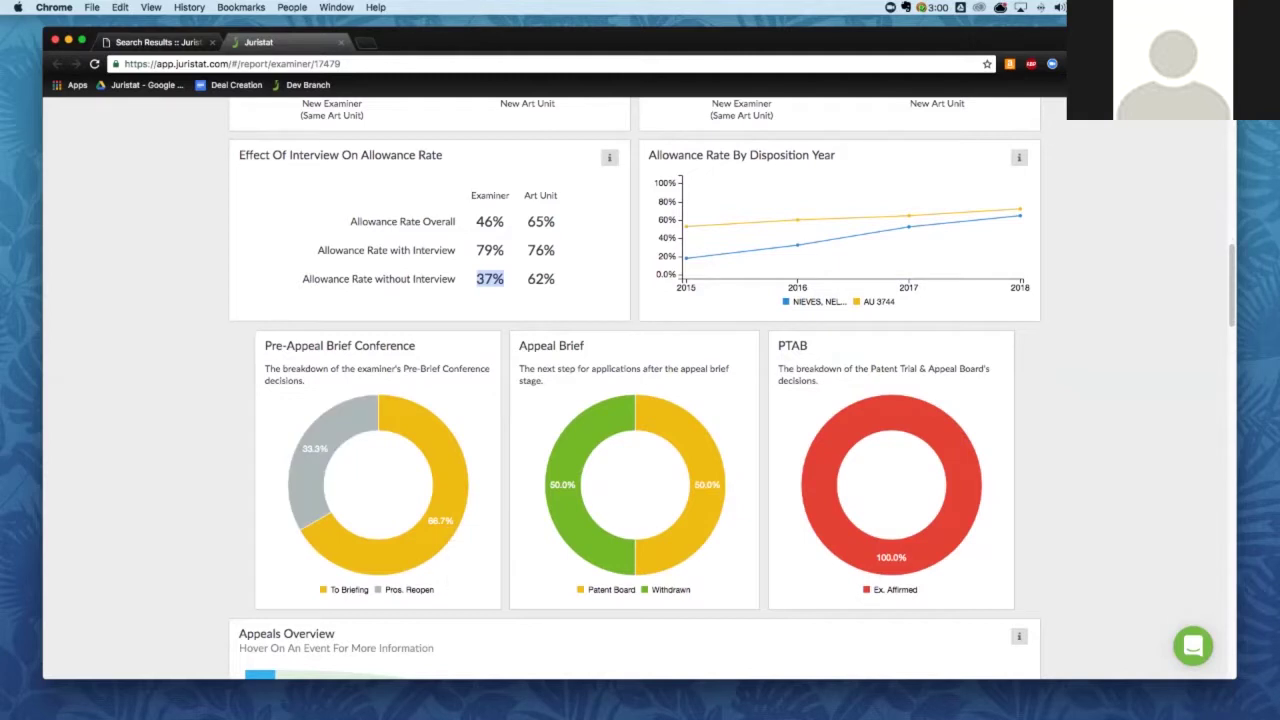
{"action": "mouse_move", "coordinate": [885, 545]}
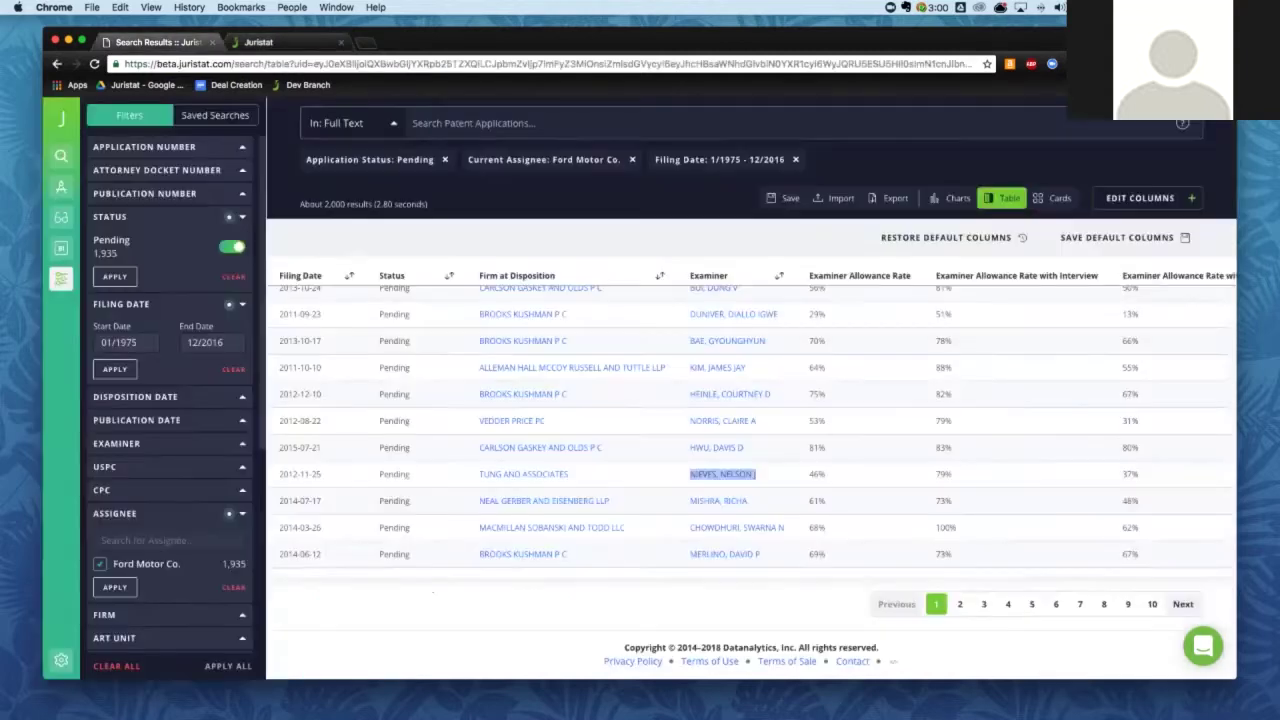
Return to the search results, clear all filters and show the results as cards
{"action": "left_click", "coordinate": [155, 42]}
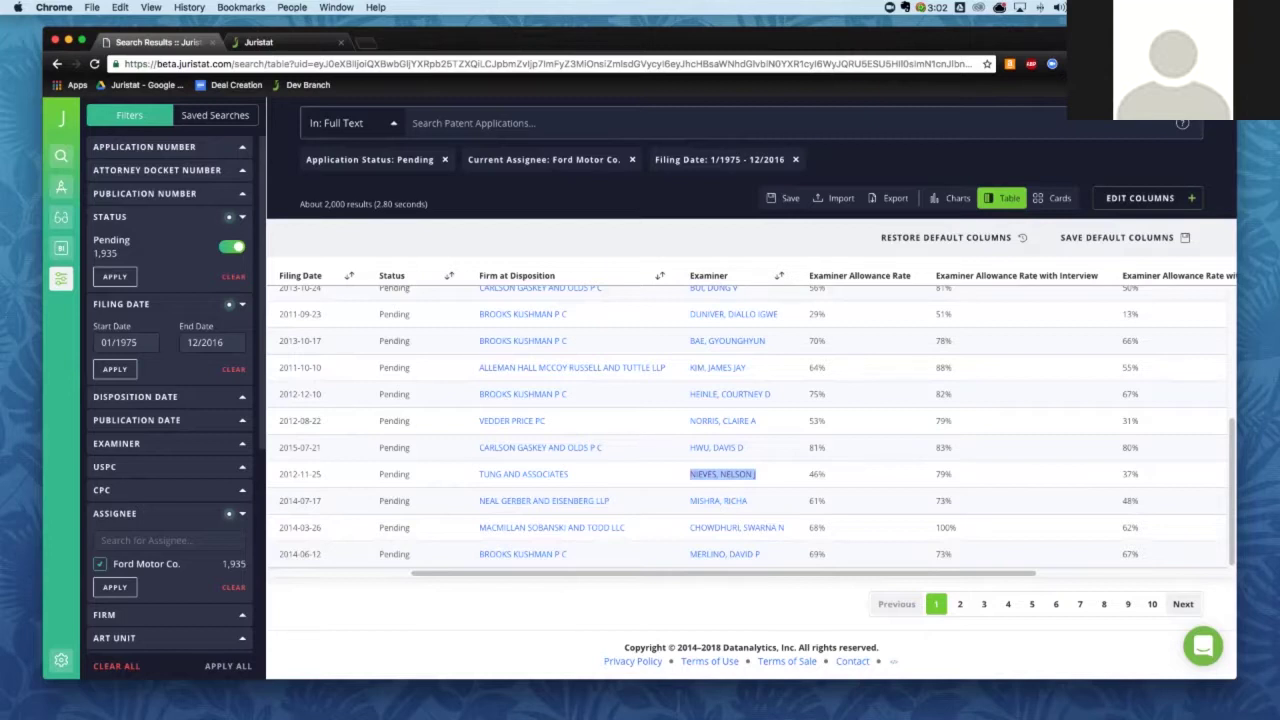
{"action": "left_click", "coordinate": [412, 123]}
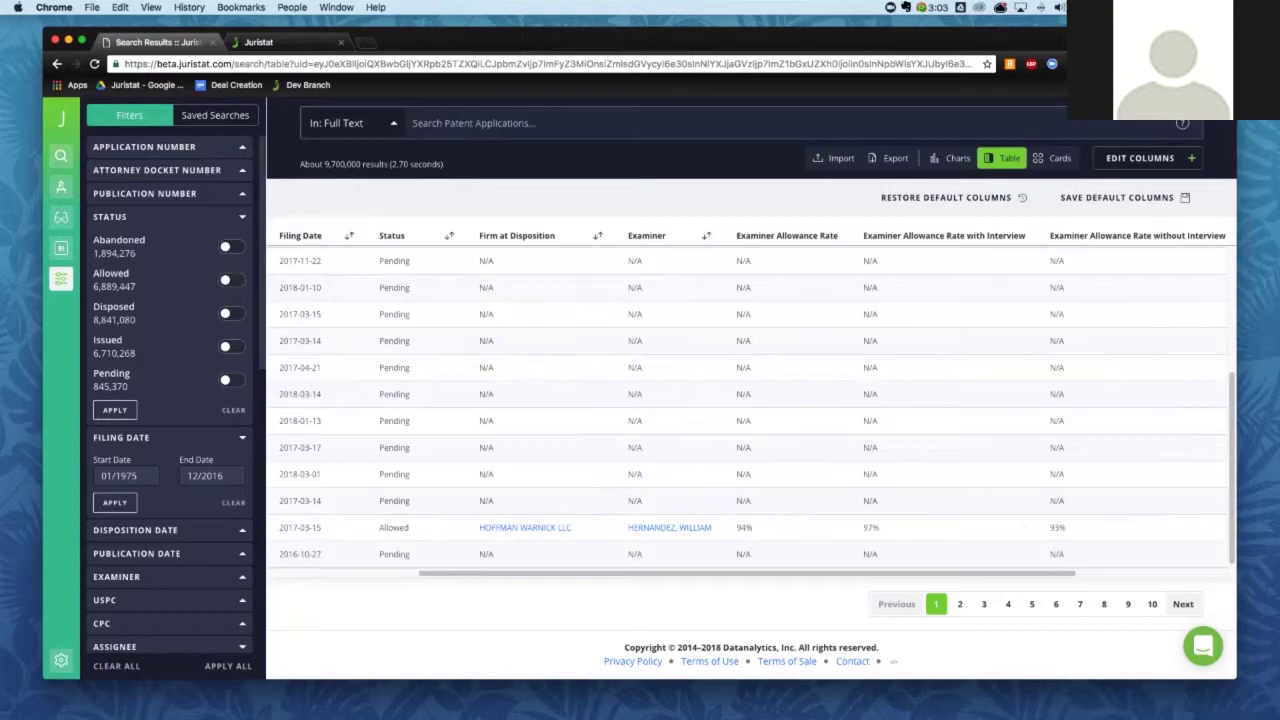
{"action": "left_click", "coordinate": [1055, 158]}
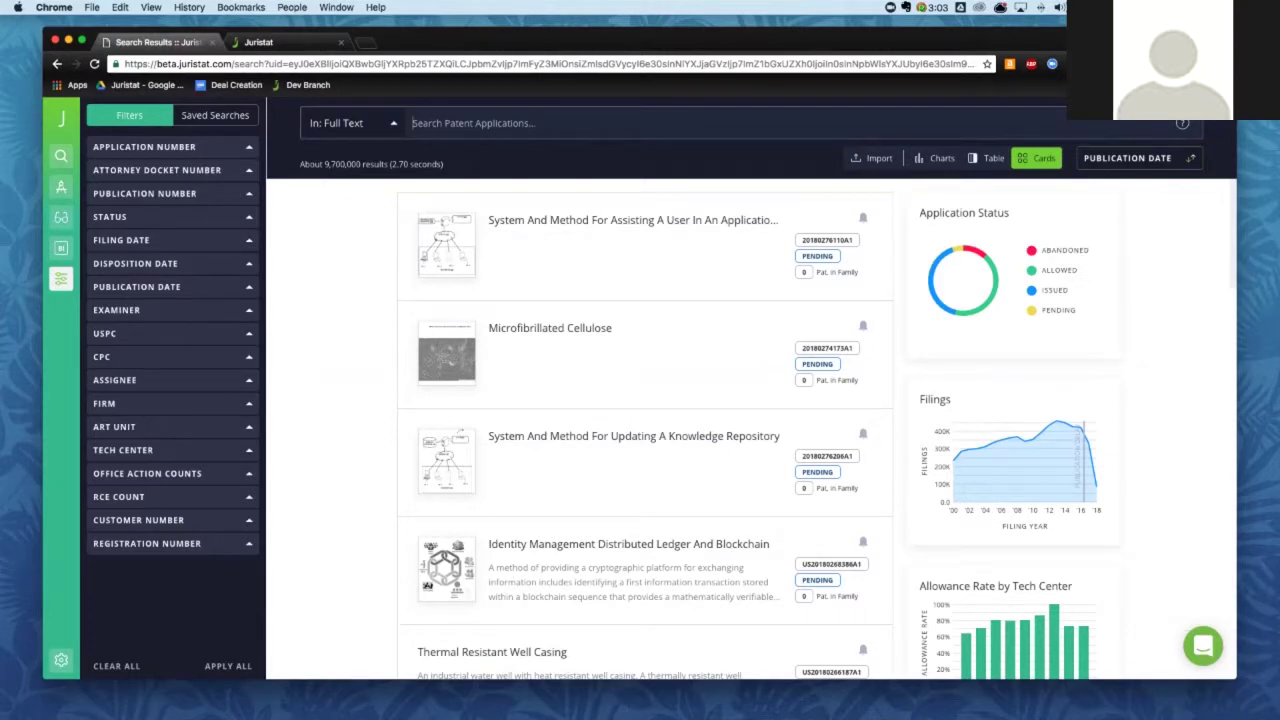
Search the full text of patent applications for "blockchain cryptocurrency"
{"action": "type", "text": "block"}
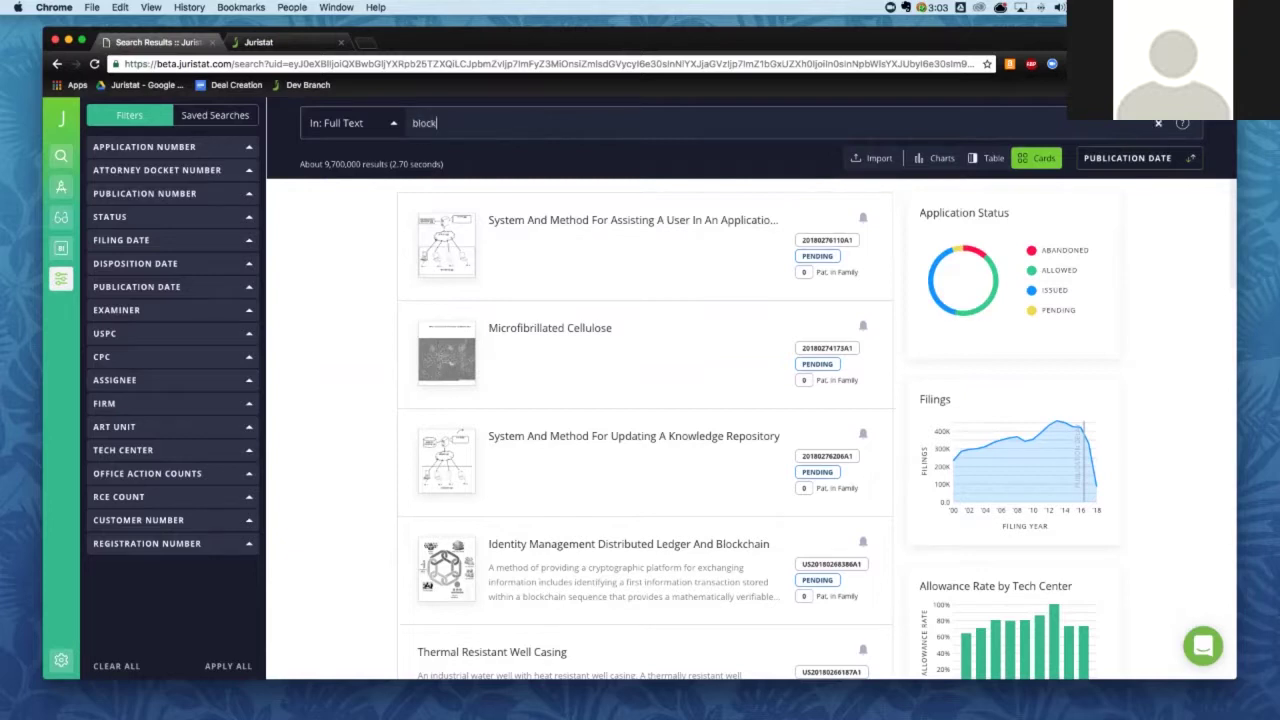
{"action": "type", "text": "chain cryptocurrency"}
{"action": "key", "text": "Return"}
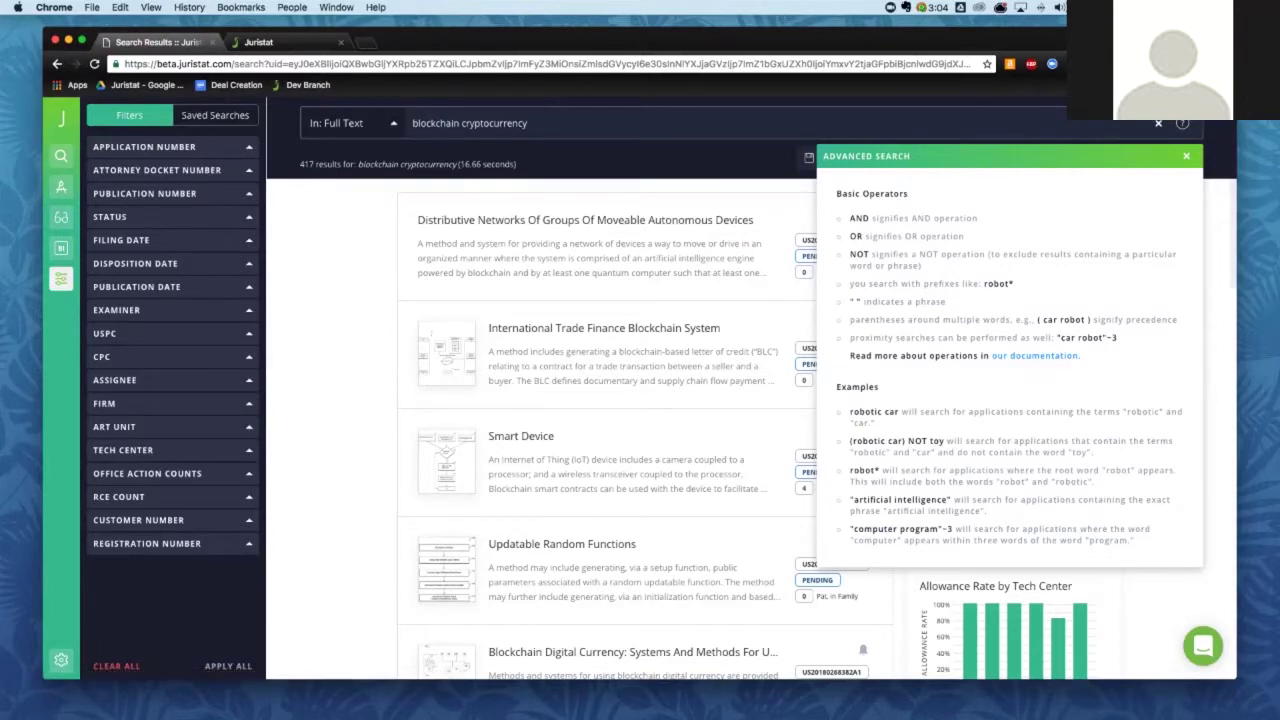
Close the advanced search help and examine the matching applications and the filings-by-year chart
{"action": "key", "text": "Escape"}
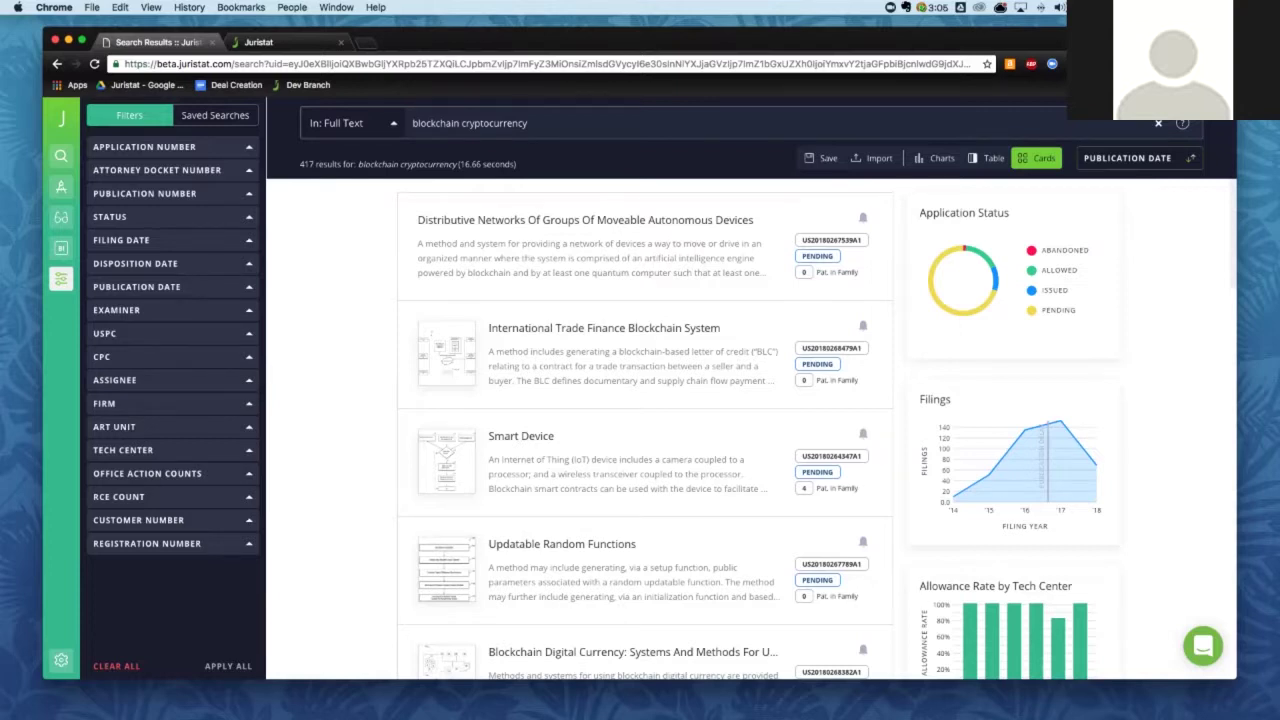
{"action": "scroll", "coordinate": [760, 430], "scroll_direction": "down", "scroll_amount": 12}
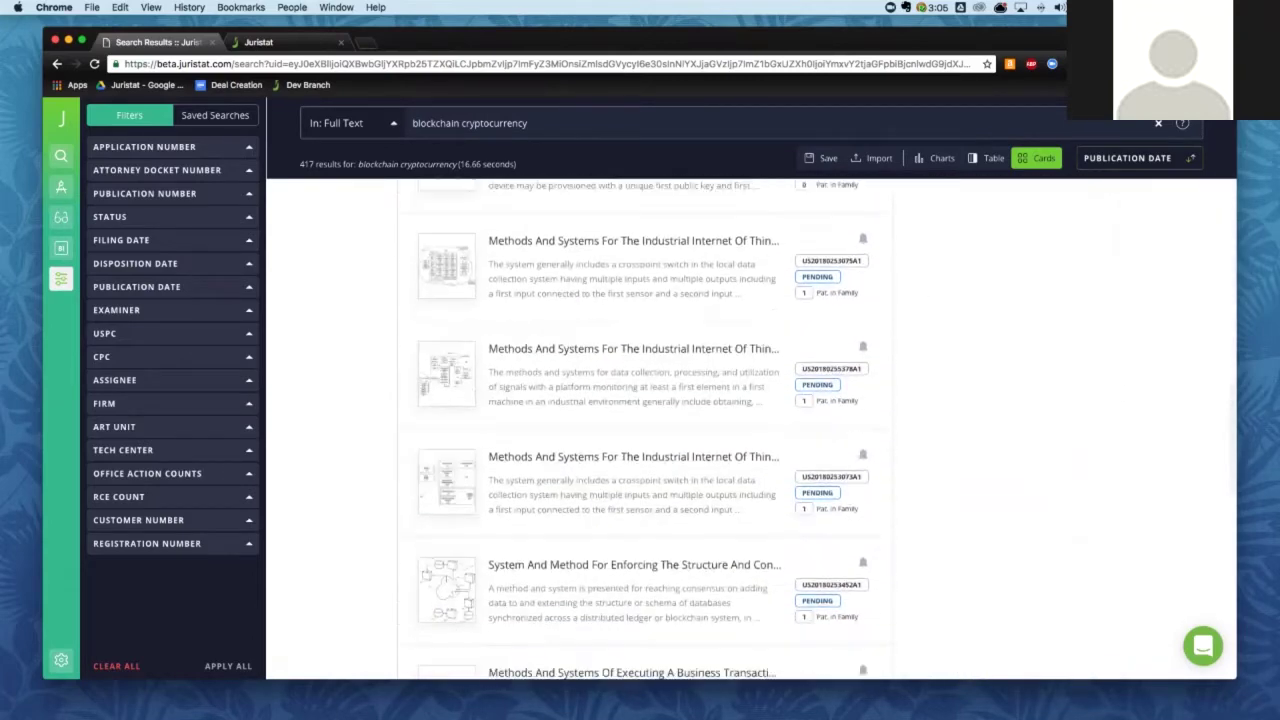
{"action": "scroll", "coordinate": [645, 430], "scroll_direction": "up", "scroll_amount": 12}
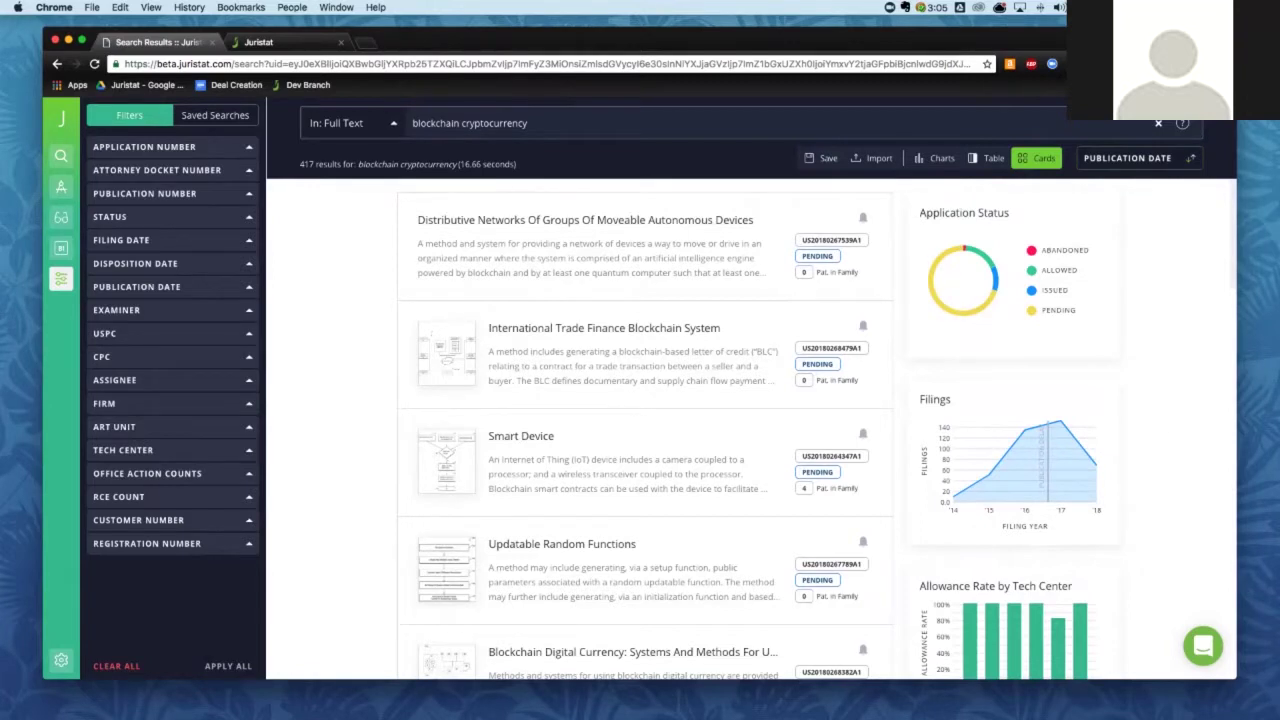
{"action": "mouse_move", "coordinate": [989, 475]}
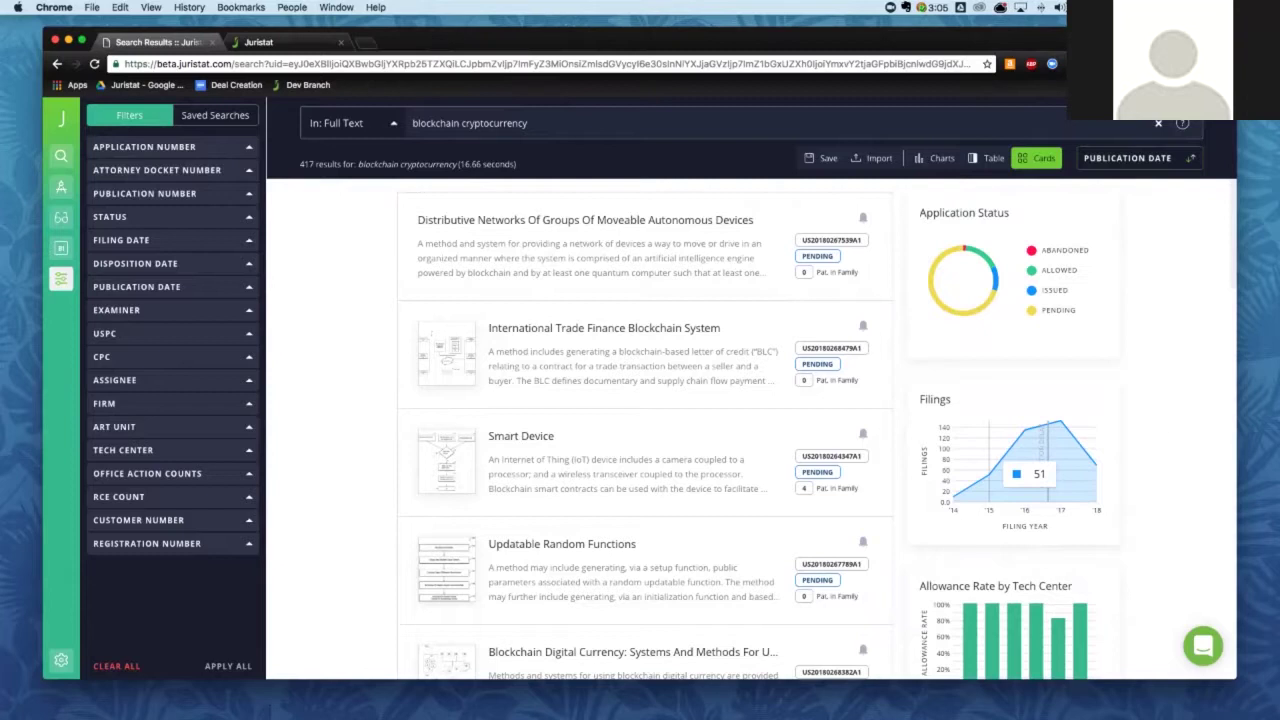
{"action": "mouse_move", "coordinate": [1046, 470]}
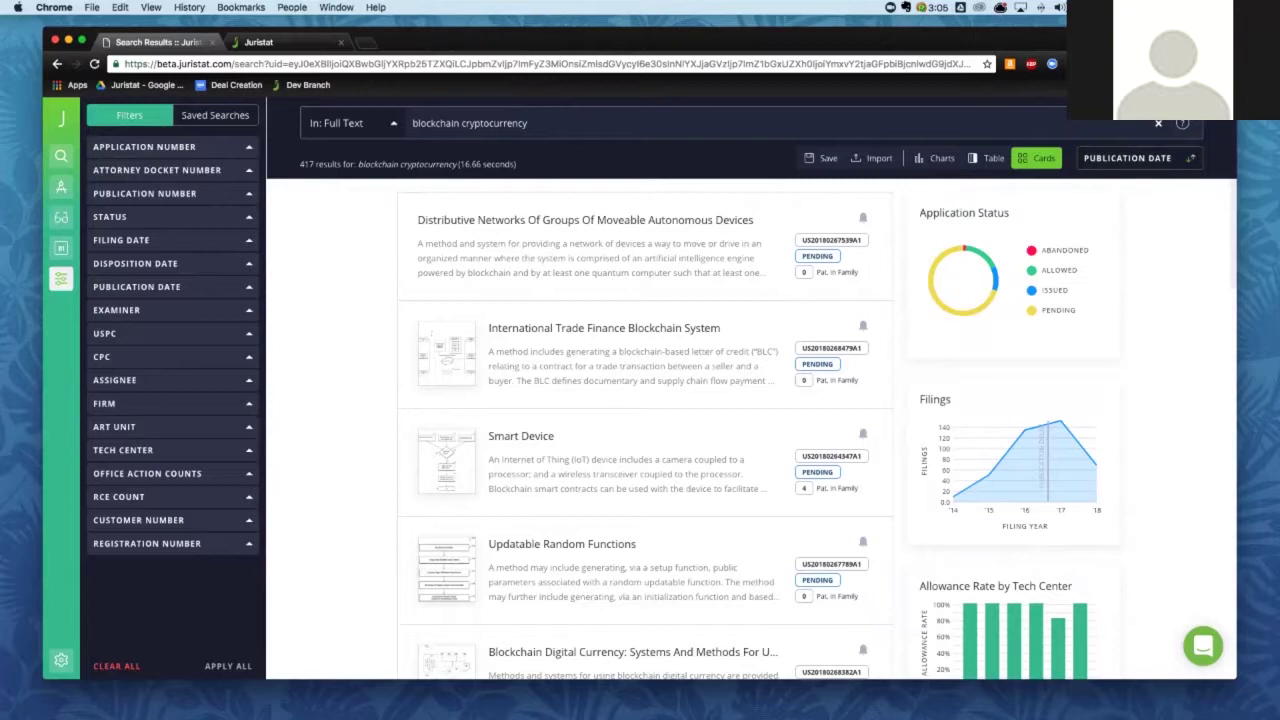
Expand the tech center filter and examine how the matching applications are distributed across tech centers
{"action": "left_click", "coordinate": [123, 450]}
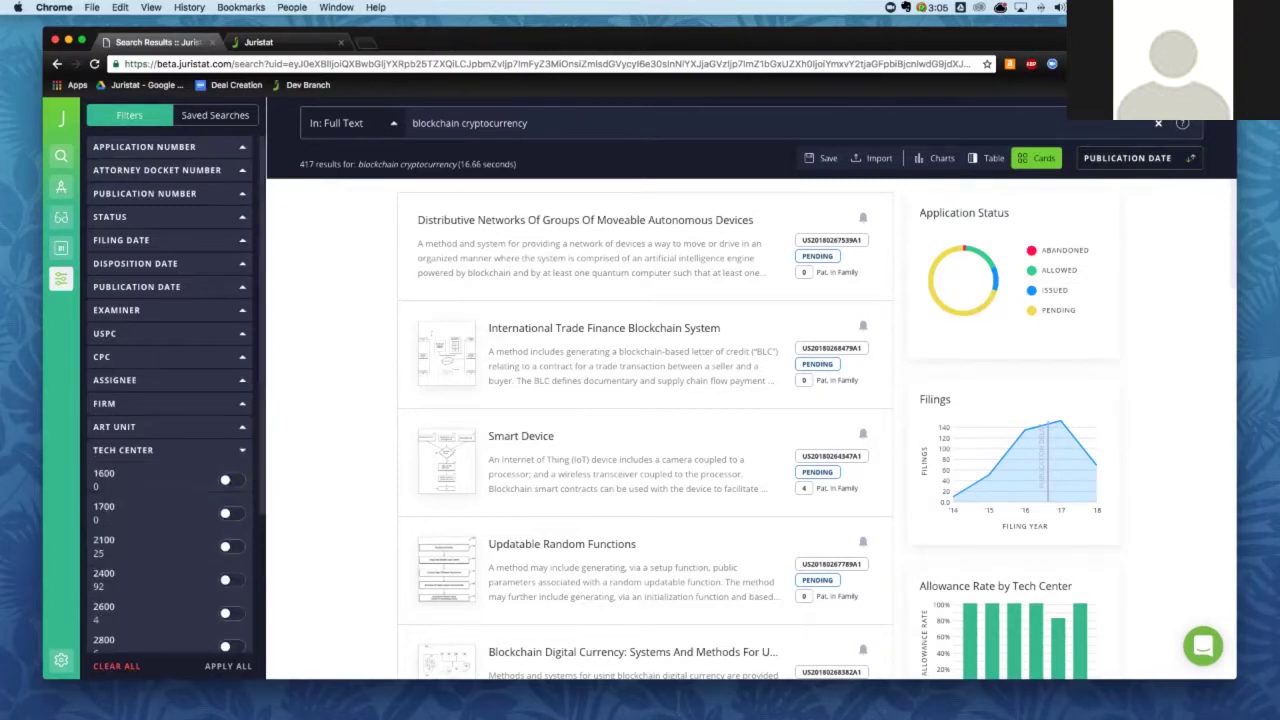
{"action": "scroll", "coordinate": [170, 400], "scroll_direction": "down", "scroll_amount": 3}
{"action": "scroll", "coordinate": [170, 400], "scroll_direction": "down", "scroll_amount": 2}
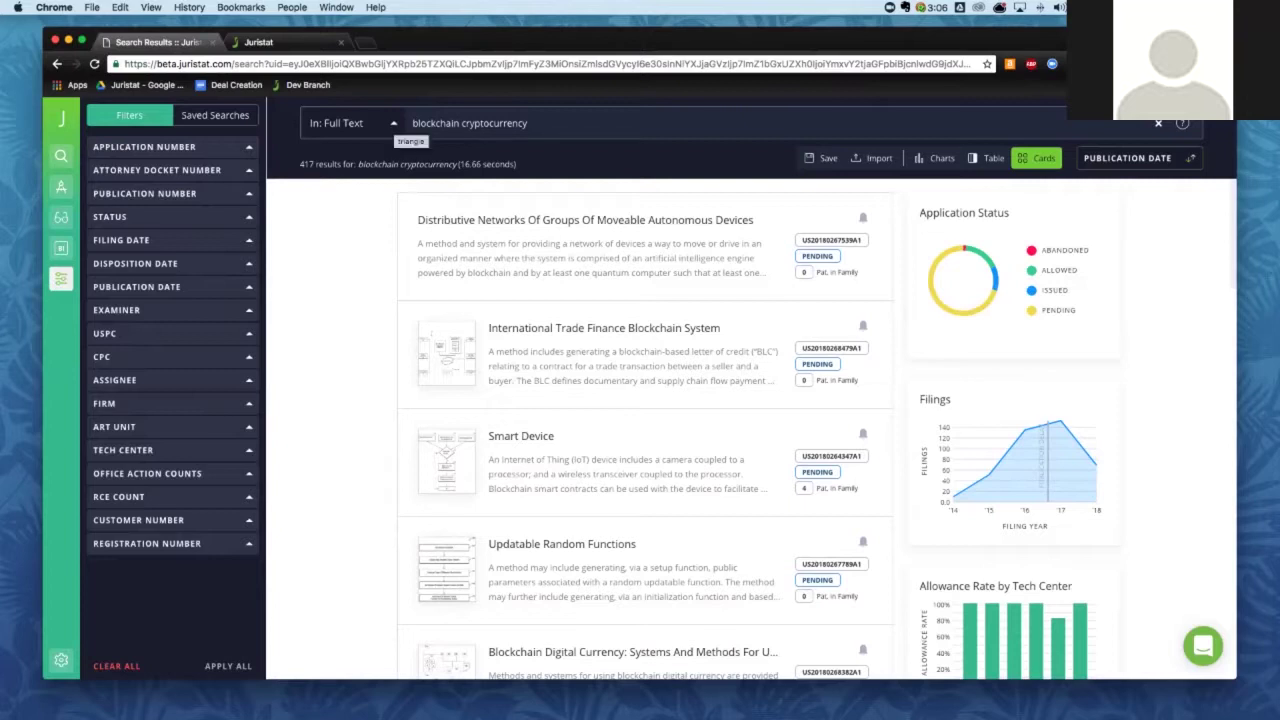
Change the search scope to Title, shorten the query to "blockchain" and run the search
{"action": "left_click", "coordinate": [393, 124]}
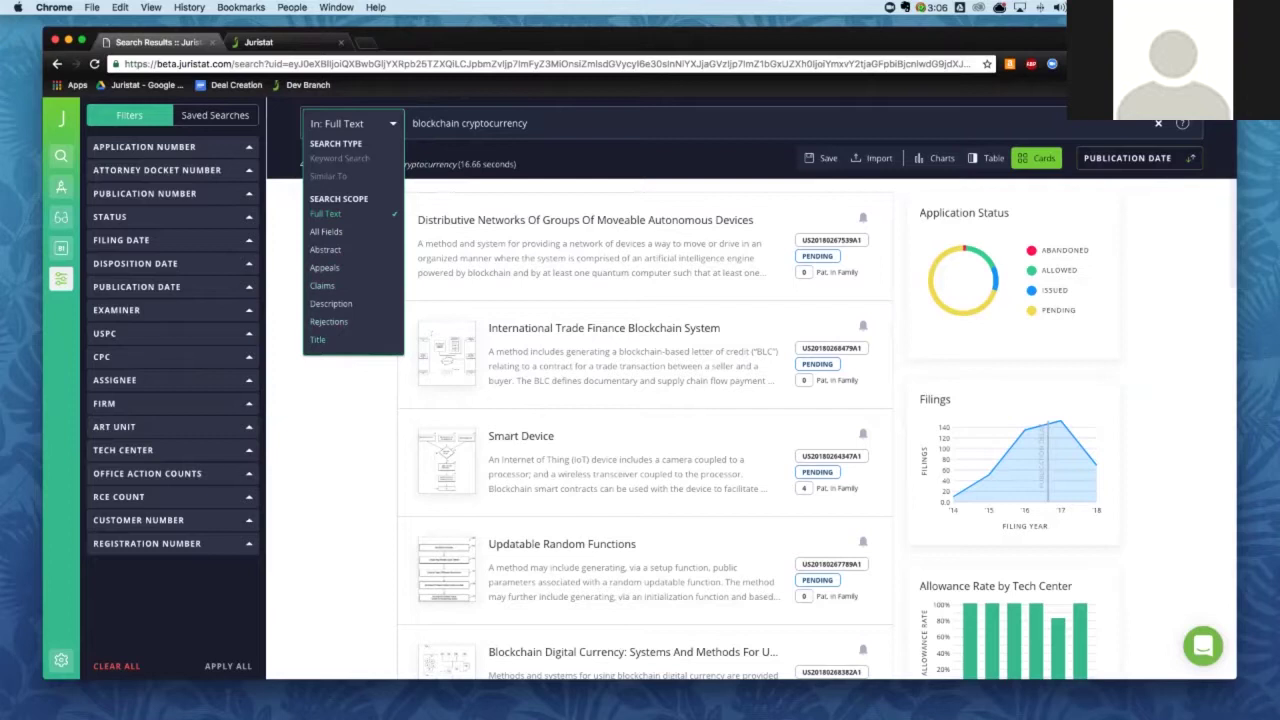
{"action": "left_click", "coordinate": [318, 340]}
{"action": "left_click", "coordinate": [495, 123]}
{"action": "double_click", "coordinate": [495, 123]}
{"action": "key", "text": "BackSpace"}
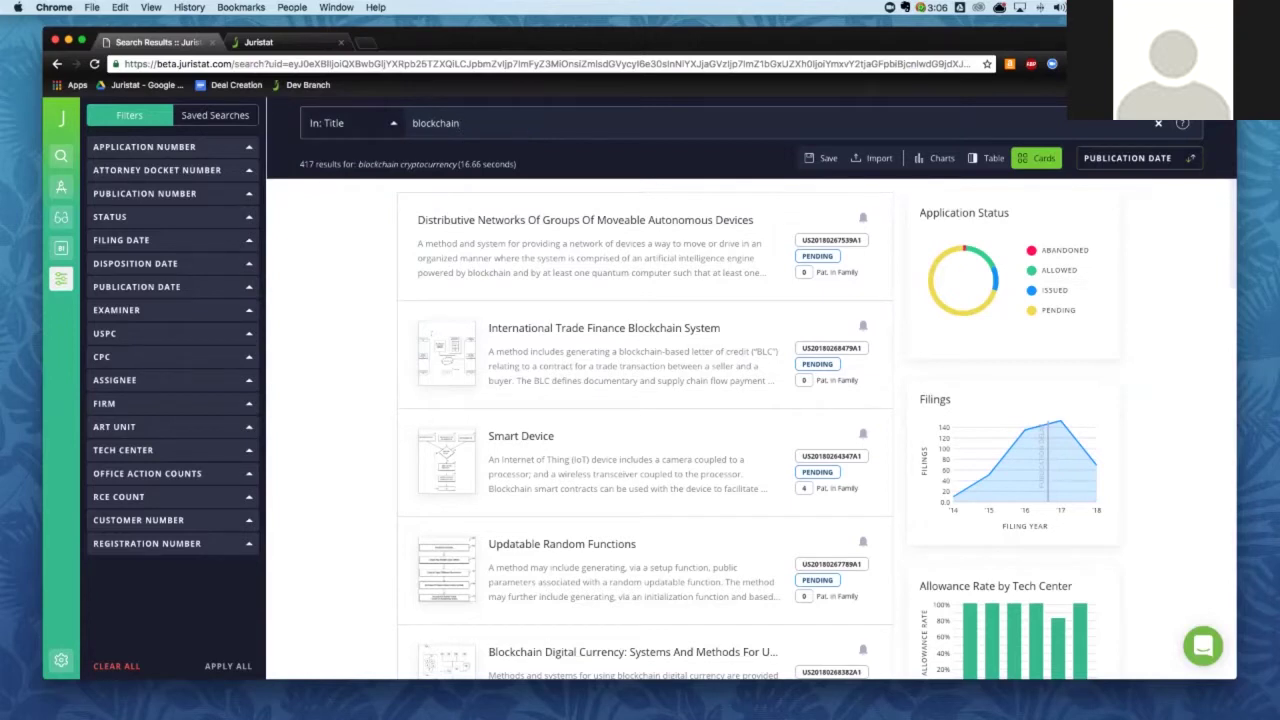
{"action": "key", "text": "Return"}
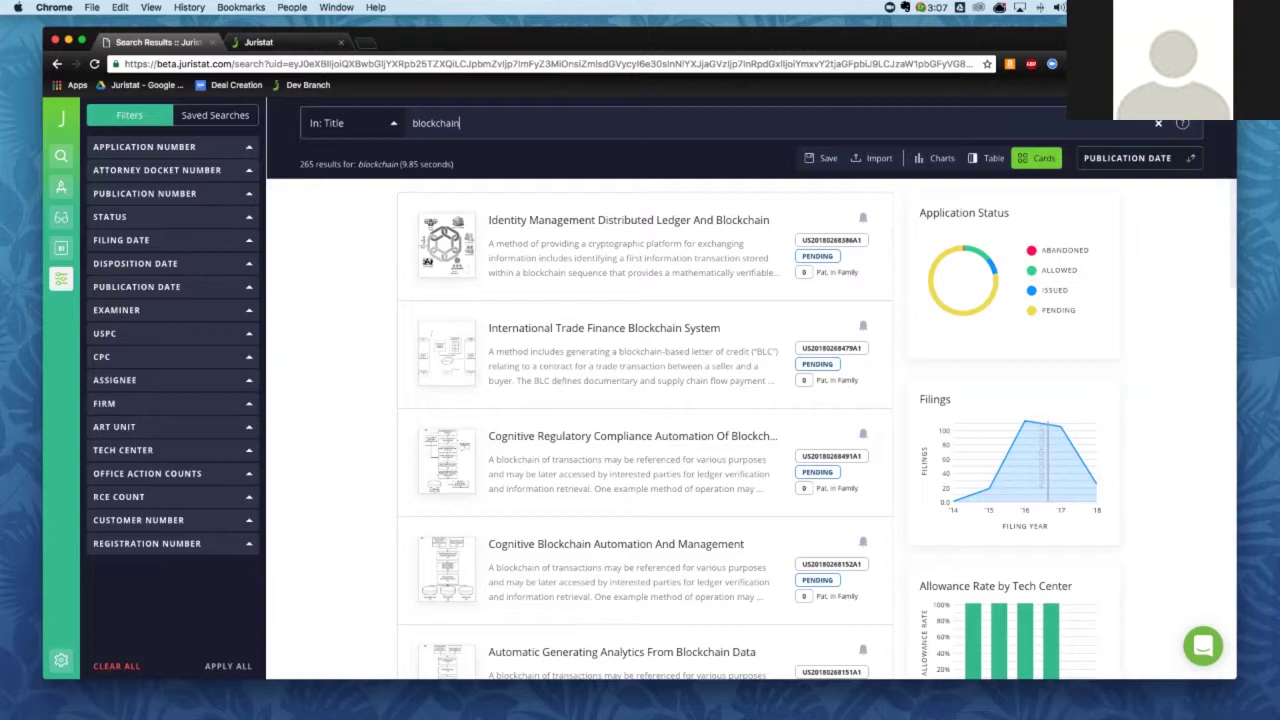
Show the charts for the blockchain title search and examine the application status and filings-by-year charts
{"action": "left_click", "coordinate": [940, 158]}
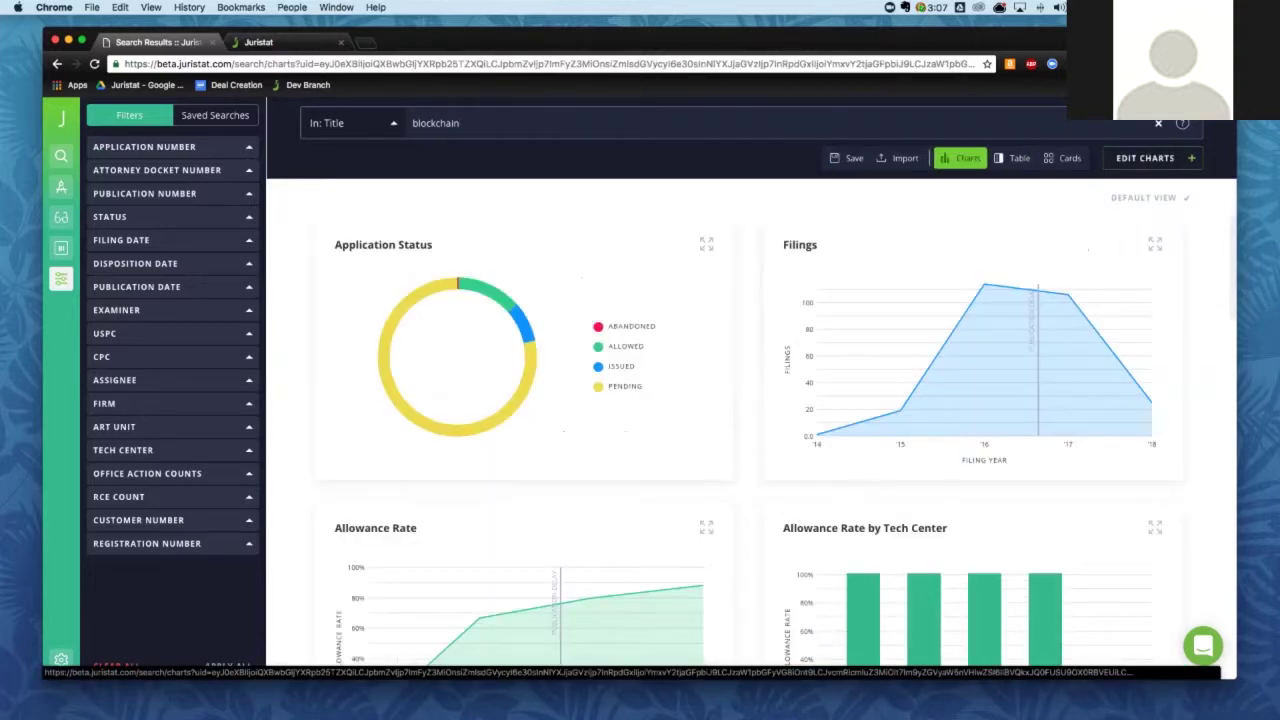
{"action": "scroll", "coordinate": [749, 448], "scroll_direction": "down", "scroll_amount": 3}
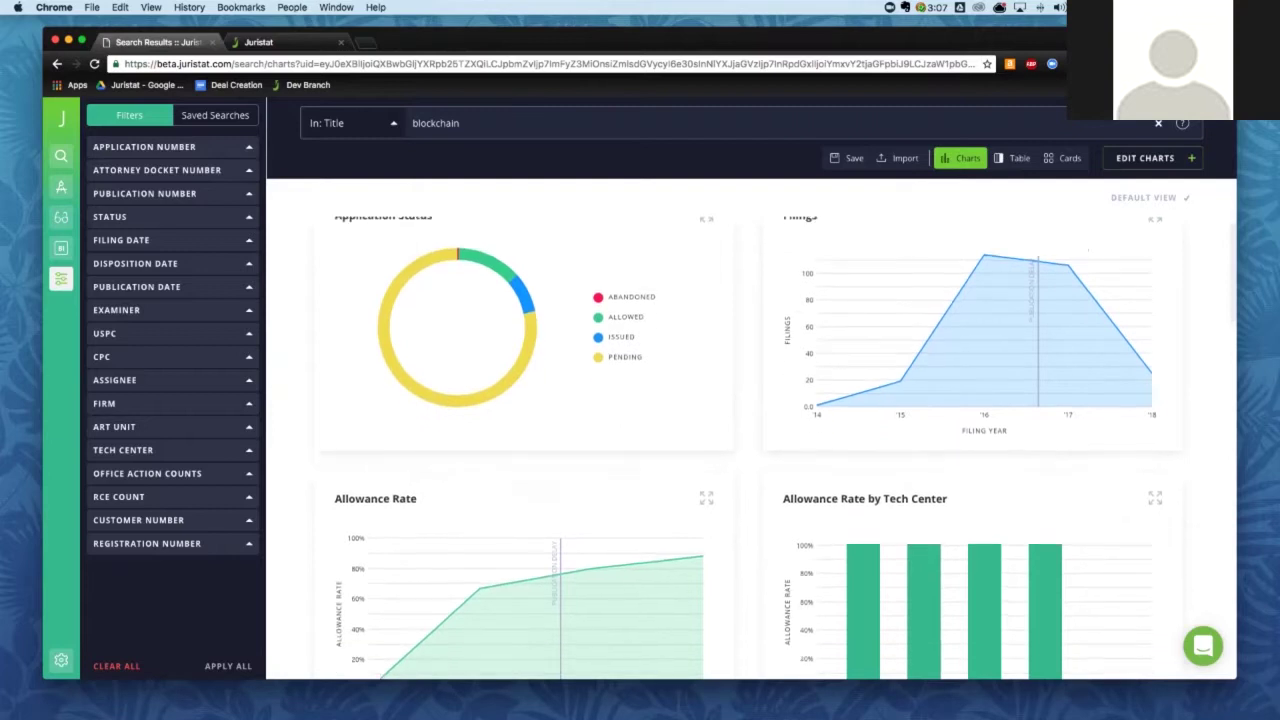
{"action": "scroll", "coordinate": [749, 448], "scroll_direction": "down", "scroll_amount": 3}
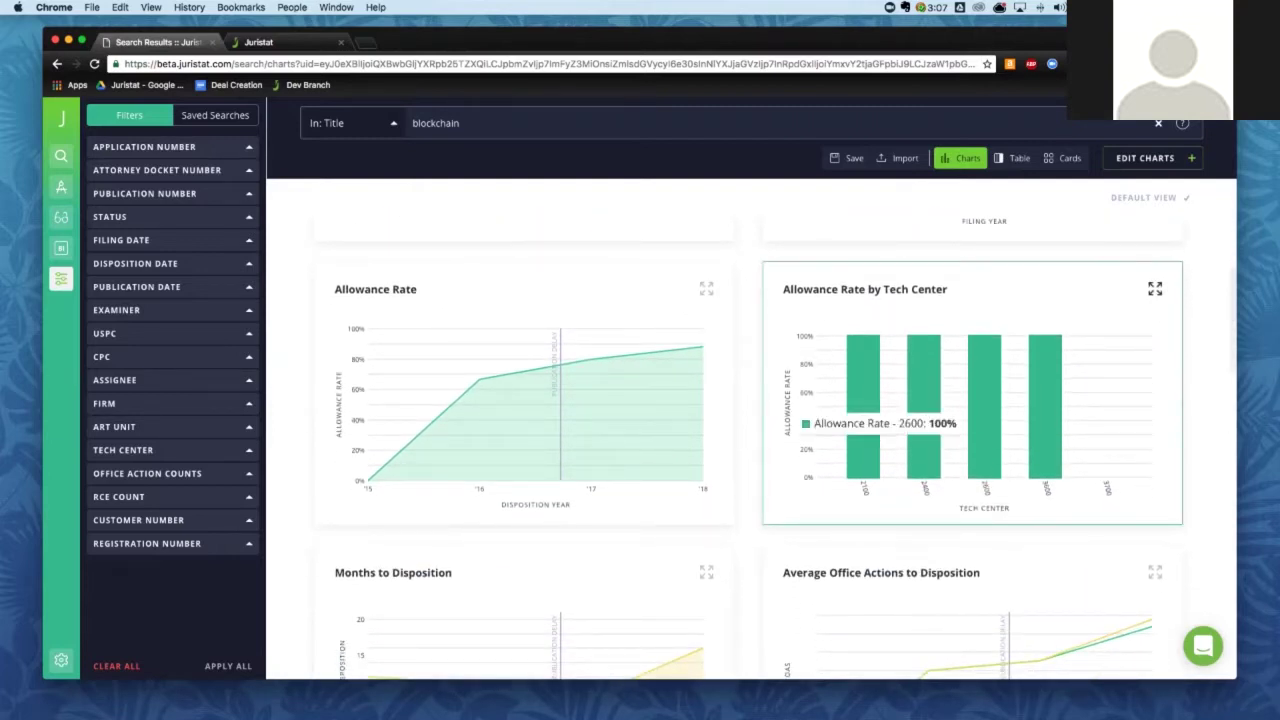
{"action": "scroll", "coordinate": [749, 448], "scroll_direction": "up", "scroll_amount": 6}
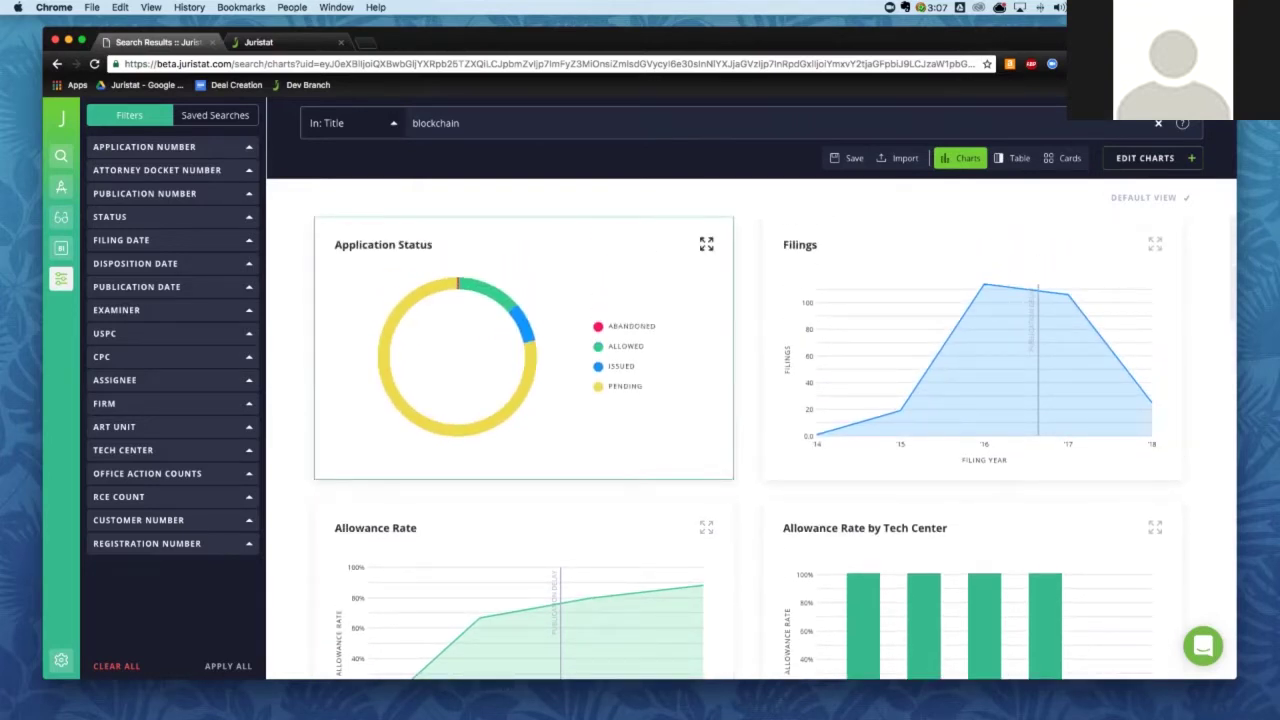
{"action": "mouse_move", "coordinate": [440, 428]}
{"action": "mouse_move", "coordinate": [508, 302]}
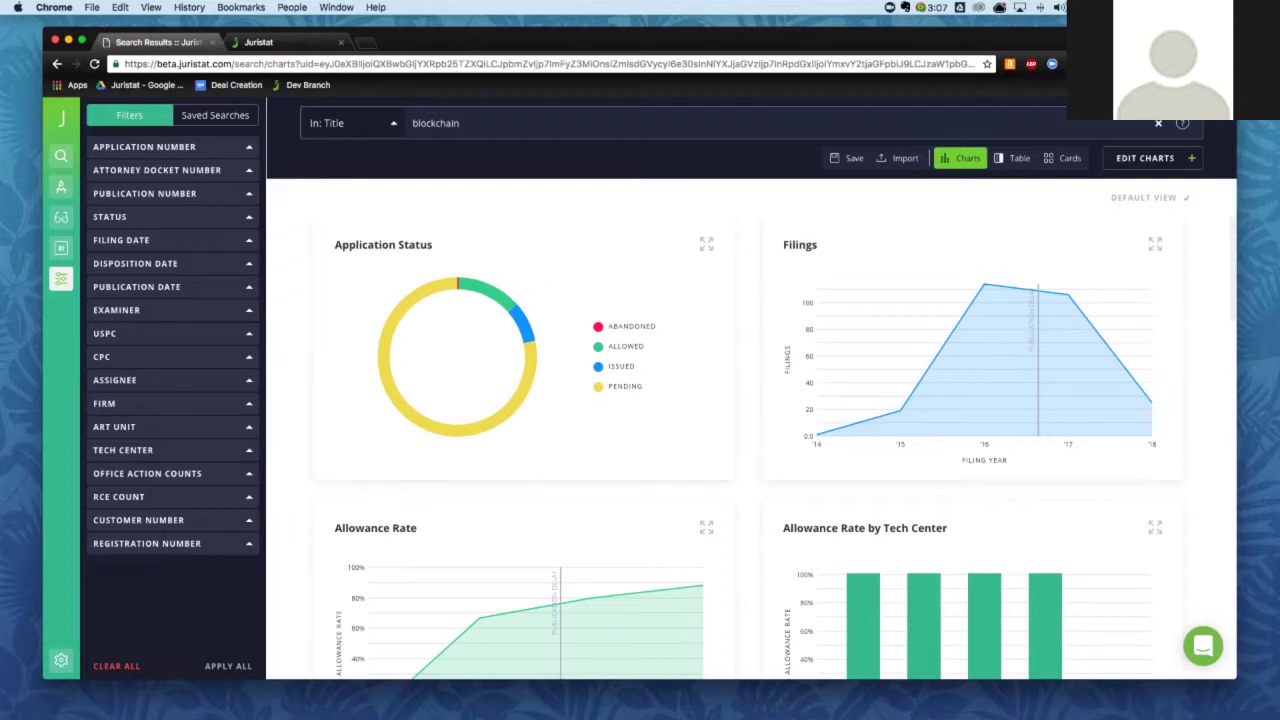
{"action": "mouse_move", "coordinate": [462, 290]}
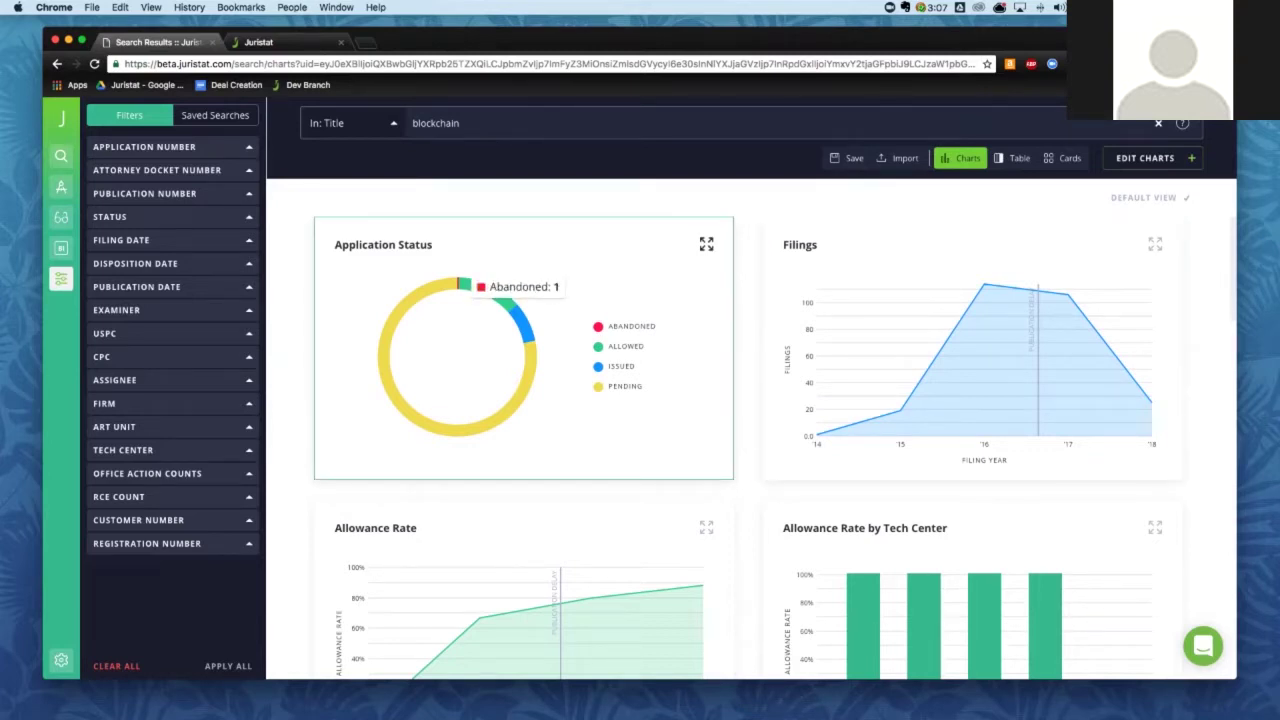
{"action": "mouse_move", "coordinate": [915, 372]}
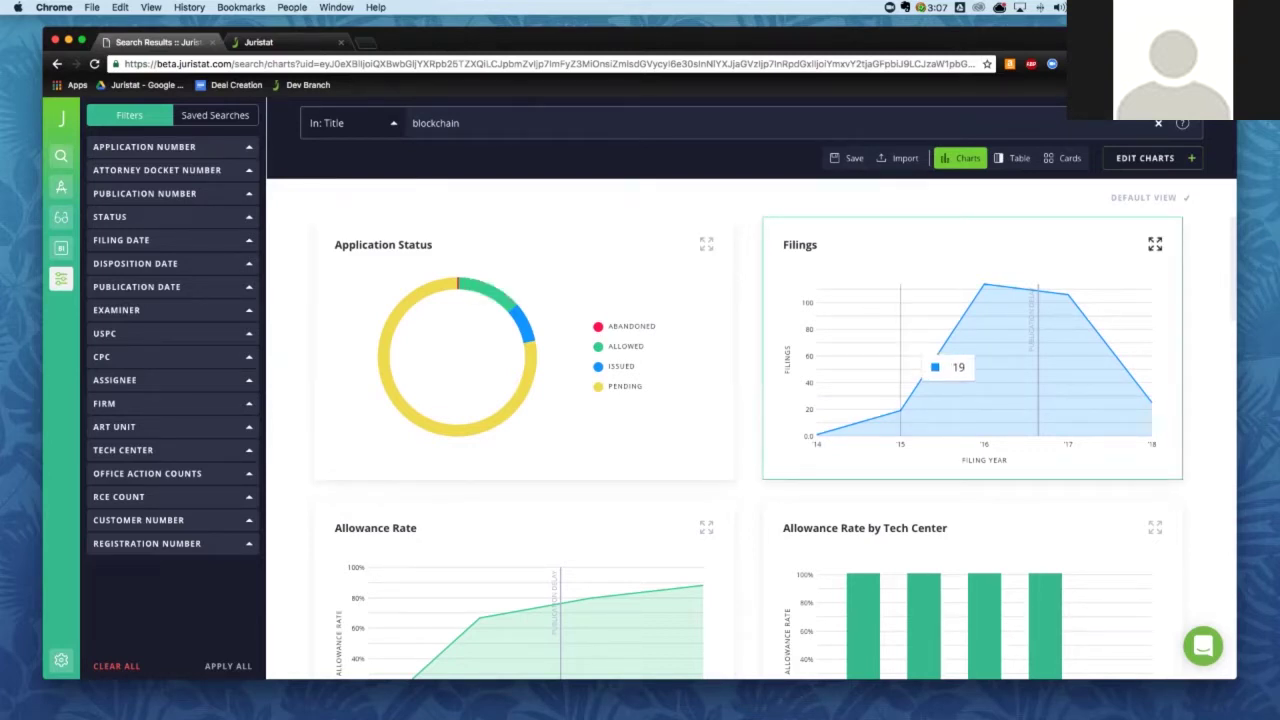
{"action": "mouse_move", "coordinate": [980, 318]}
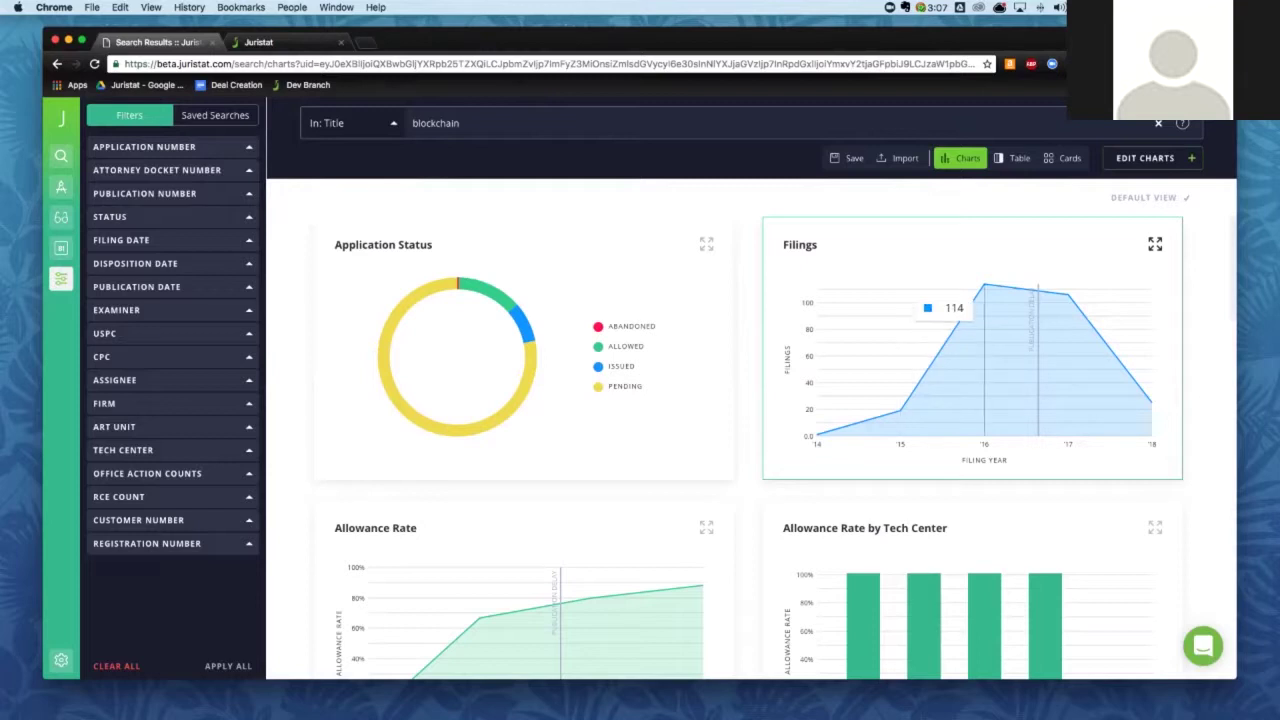
Examine the remaining charts on allowance rate, months to disposition, office actions, rejection bases and tech center filings, and return to the result cards
{"action": "scroll", "coordinate": [980, 318], "scroll_direction": "down", "scroll_amount": 5}
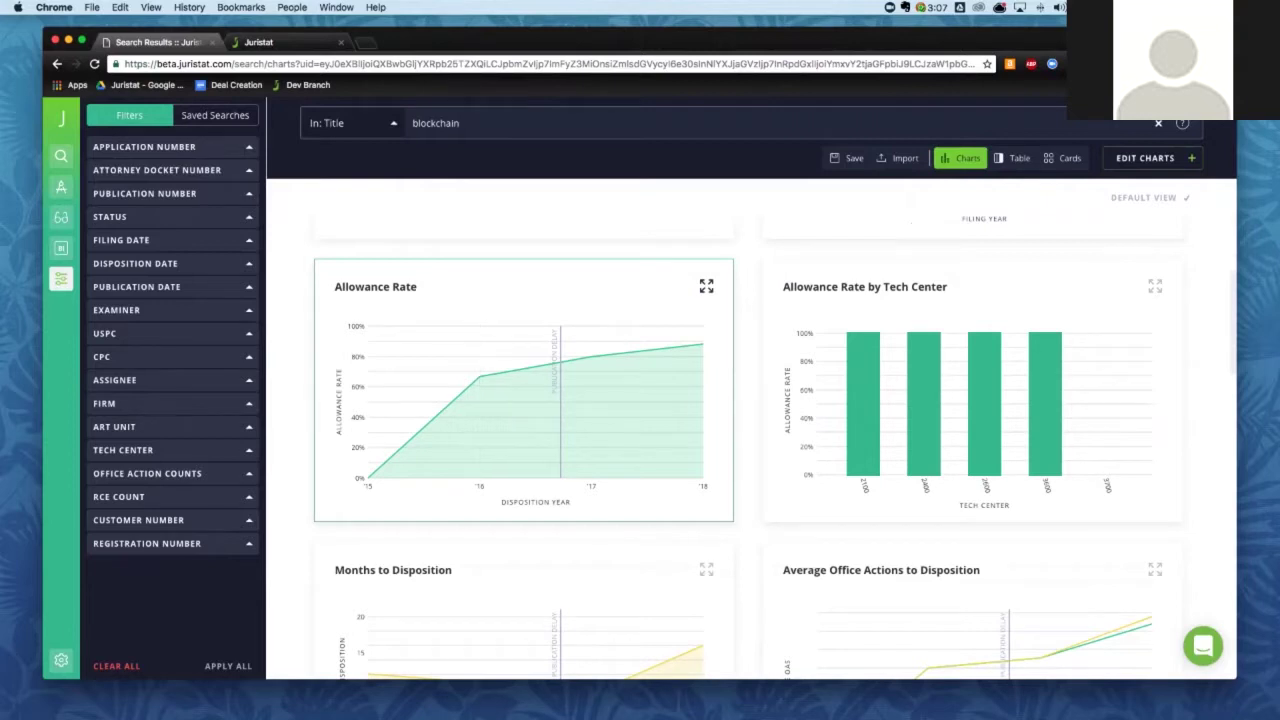
{"action": "scroll", "coordinate": [480, 420], "scroll_direction": "down", "scroll_amount": 2}
{"action": "scroll", "coordinate": [480, 420], "scroll_direction": "down", "scroll_amount": 3}
{"action": "scroll", "coordinate": [524, 380], "scroll_direction": "down", "scroll_amount": 10}
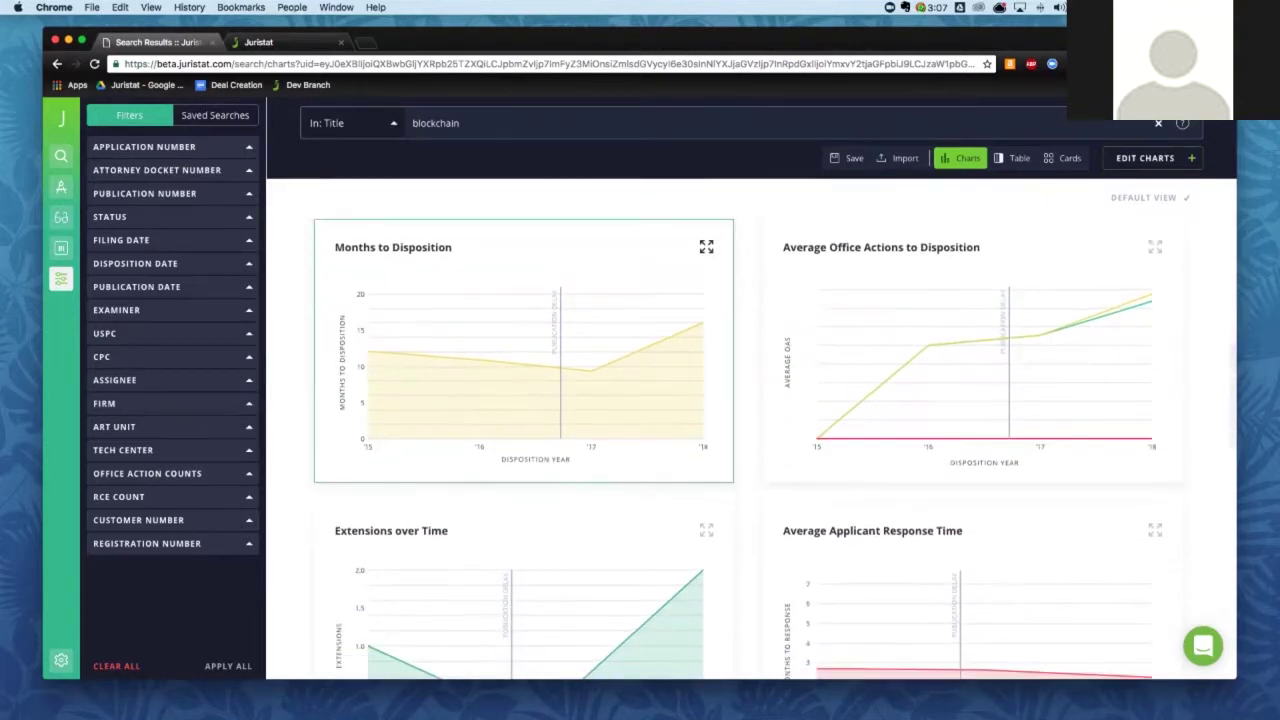
{"action": "scroll", "coordinate": [524, 412], "scroll_direction": "down", "scroll_amount": 1}
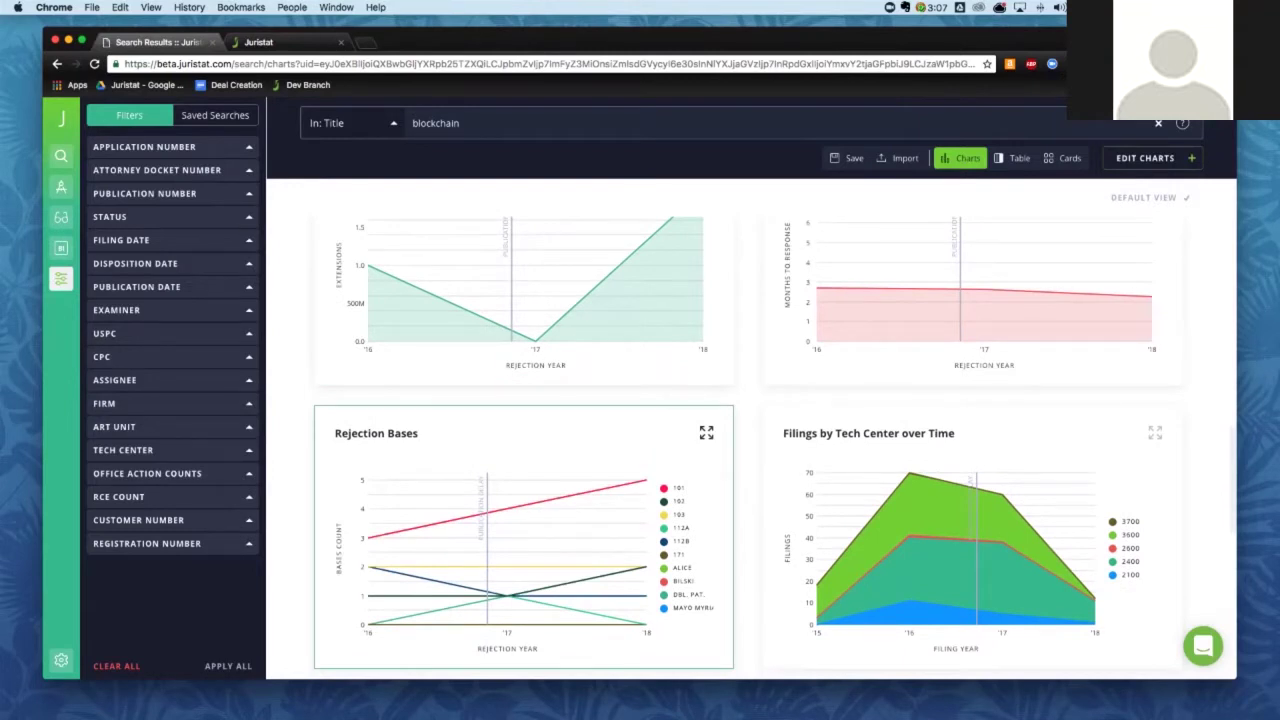
{"action": "mouse_move", "coordinate": [515, 500]}
{"action": "scroll", "coordinate": [747, 444], "scroll_direction": "down", "scroll_amount": 3}
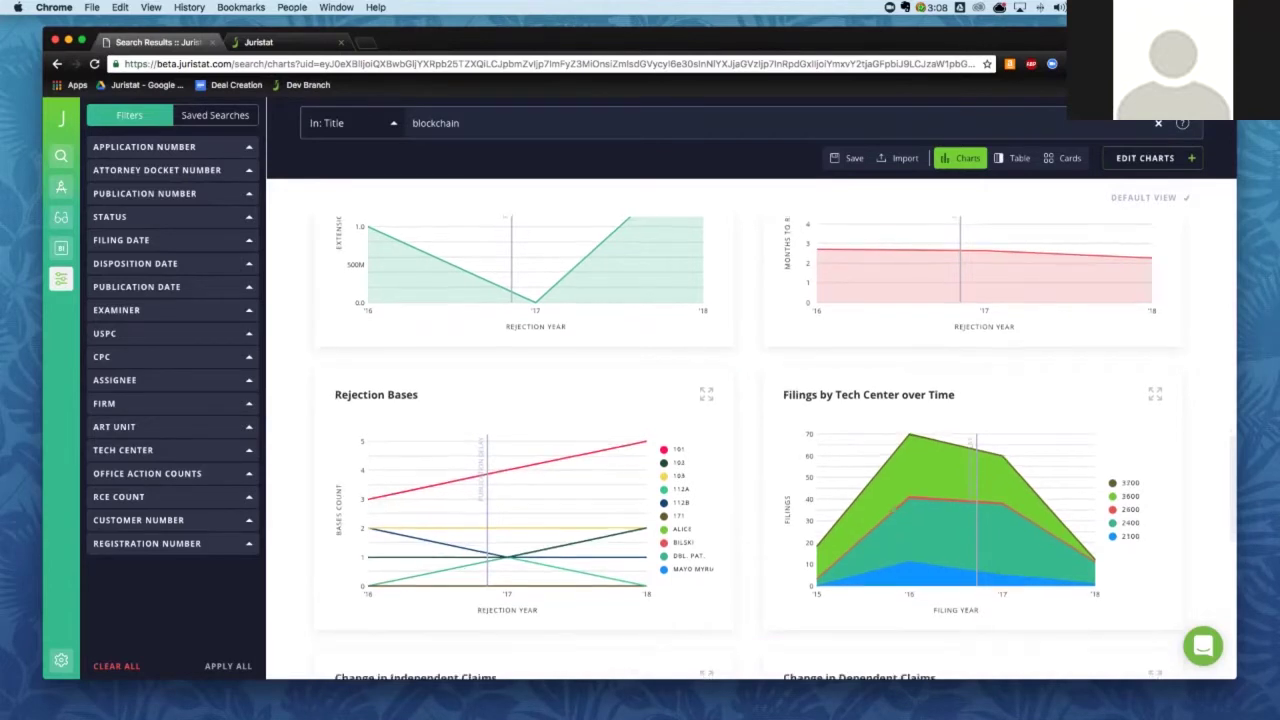
{"action": "scroll", "coordinate": [747, 444], "scroll_direction": "down", "scroll_amount": 1}
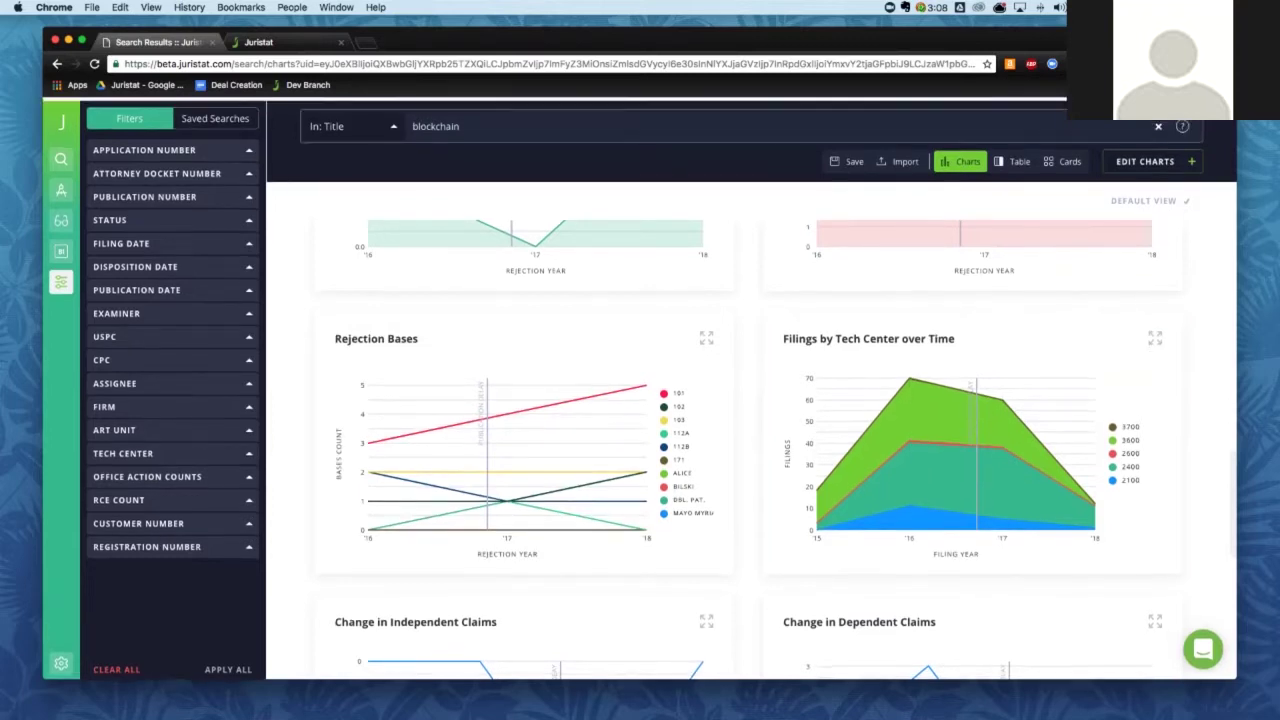
{"action": "scroll", "coordinate": [750, 430], "scroll_direction": "up", "scroll_amount": 10}
{"action": "scroll", "coordinate": [750, 430], "scroll_direction": "up", "scroll_amount": 3}
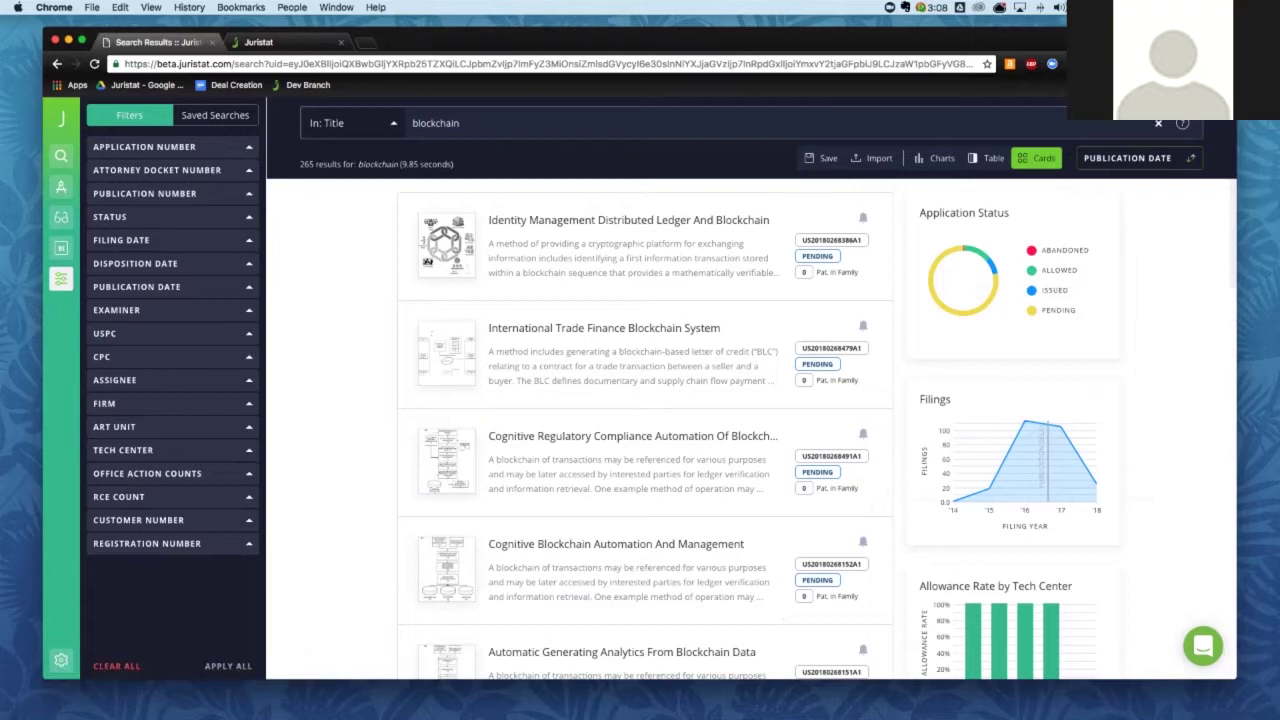
Filter the blockchain results by the firm Buchanan Ingersoll
{"action": "left_click", "coordinate": [104, 403]}
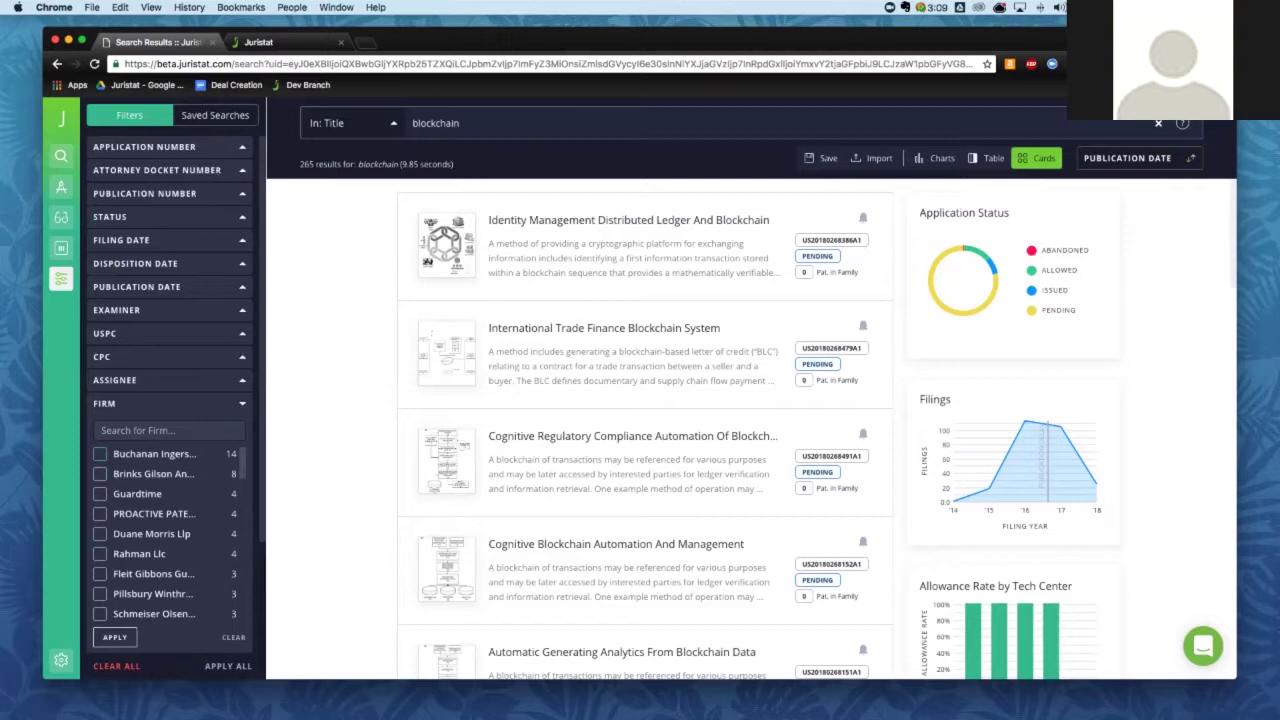
{"action": "left_click", "coordinate": [100, 454]}
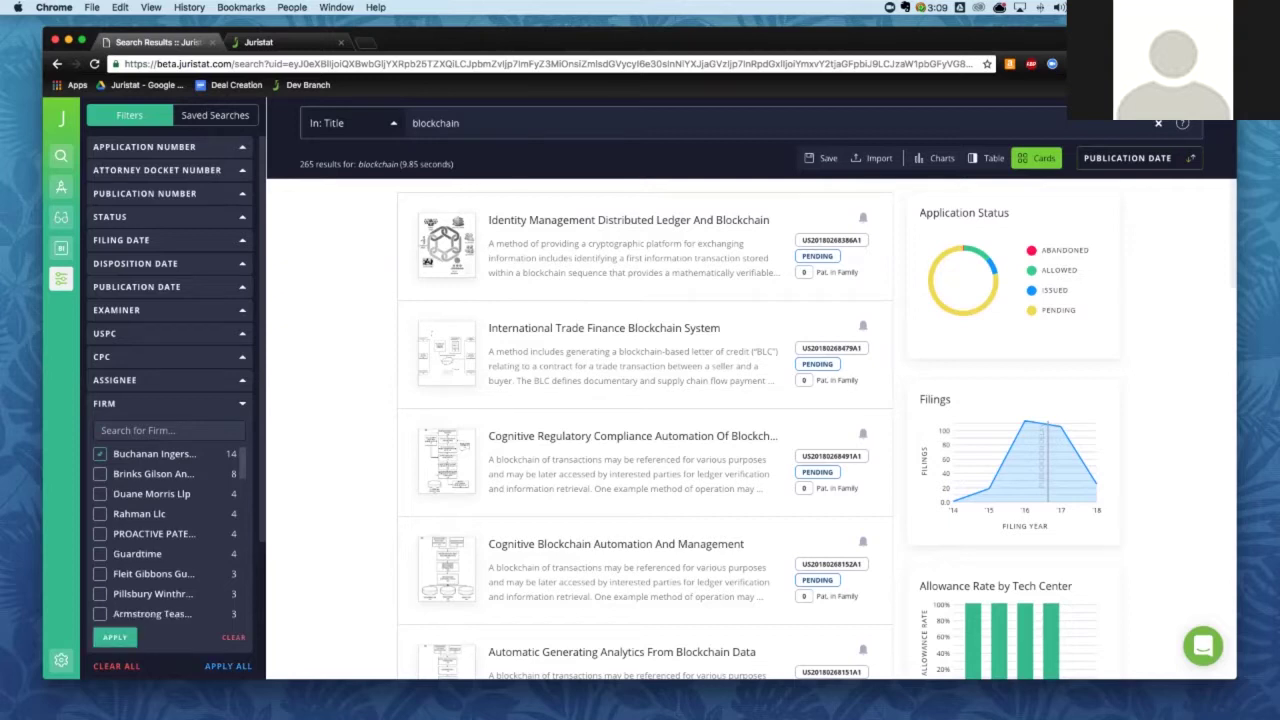
{"action": "left_click", "coordinate": [115, 637]}
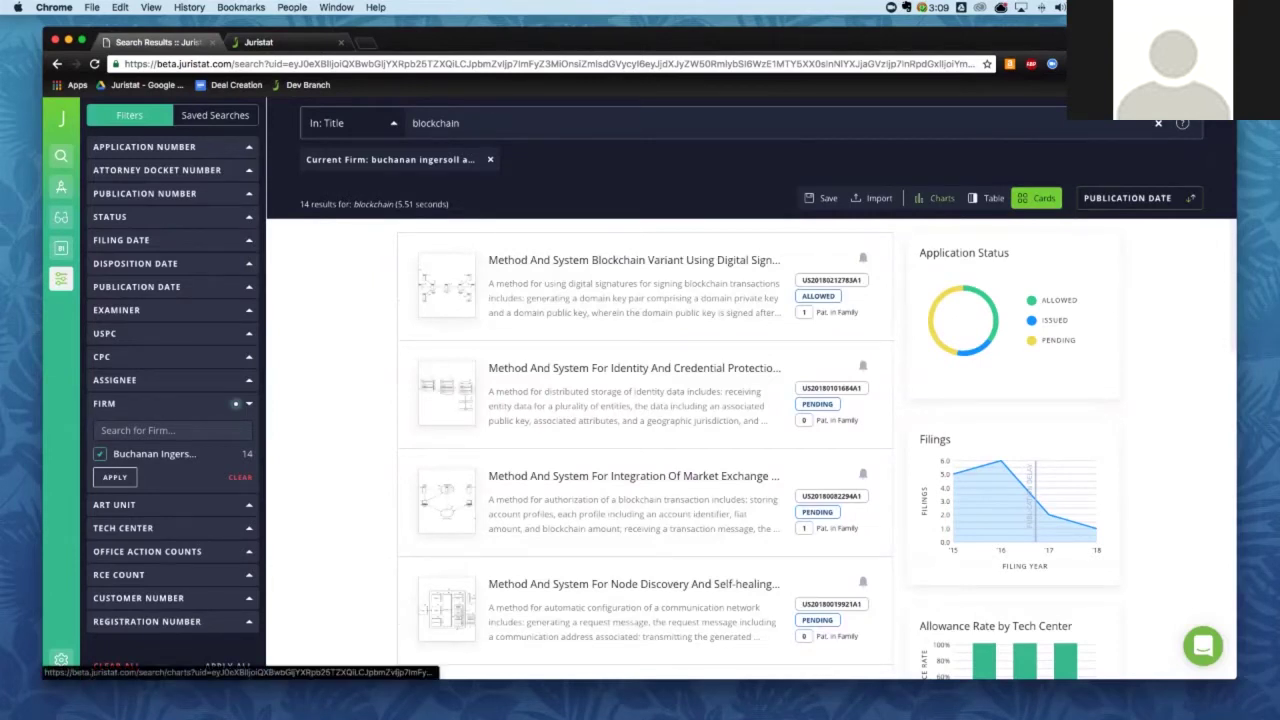
Show the charts for the firm's blockchain applications and examine allowance rate, months to disposition and average office actions
{"action": "left_click", "coordinate": [936, 198]}
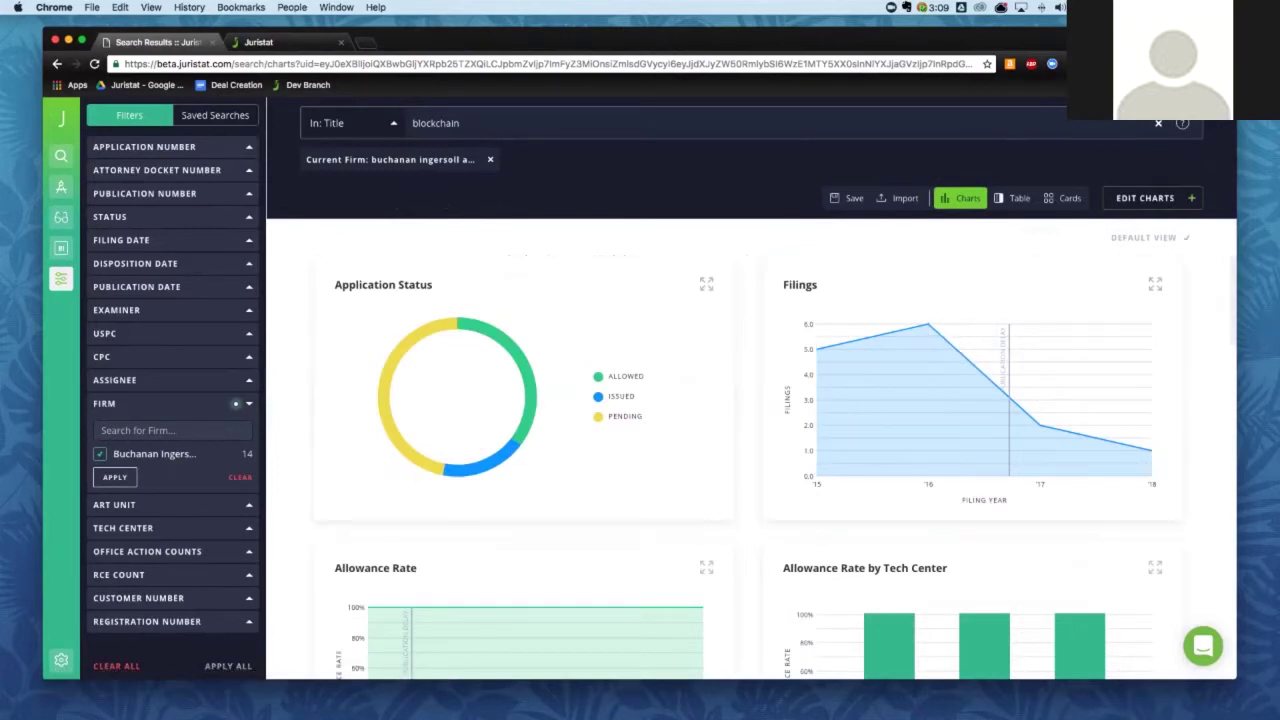
{"action": "scroll", "coordinate": [960, 400], "scroll_direction": "down", "scroll_amount": 2}
{"action": "scroll", "coordinate": [778, 466], "scroll_direction": "down", "scroll_amount": 10}
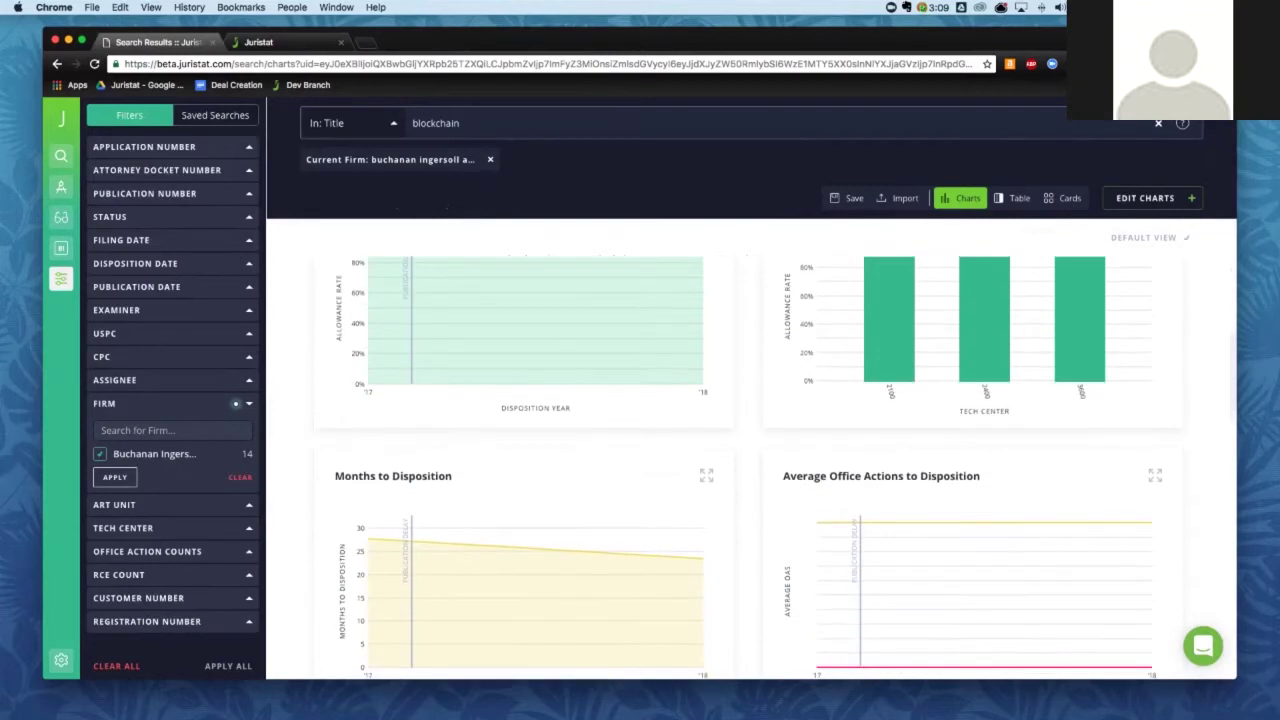
{"action": "scroll", "coordinate": [748, 450], "scroll_direction": "up", "scroll_amount": 2}
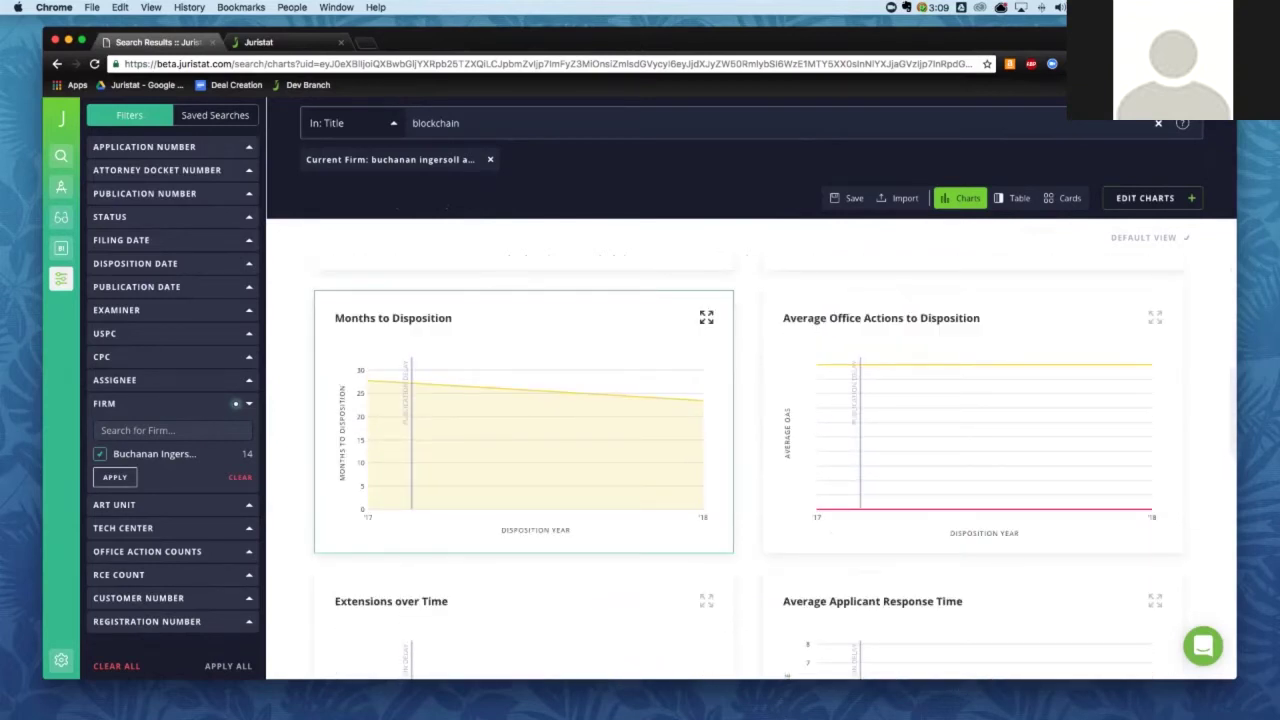
{"action": "scroll", "coordinate": [750, 475], "scroll_direction": "down", "scroll_amount": 1}
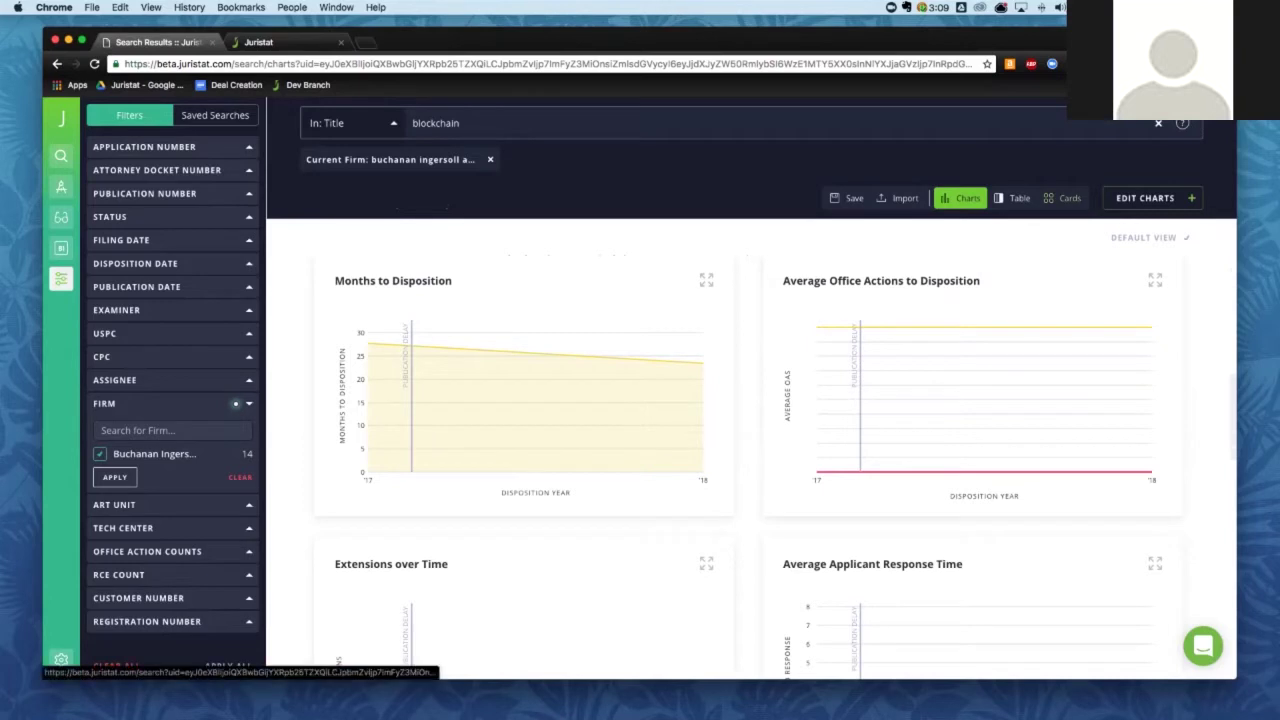
Return to the result cards, save the firm-filtered search as "Blockchain", and check the saved searches list
{"action": "left_click", "coordinate": [1062, 198]}
{"action": "left_click", "coordinate": [820, 198]}
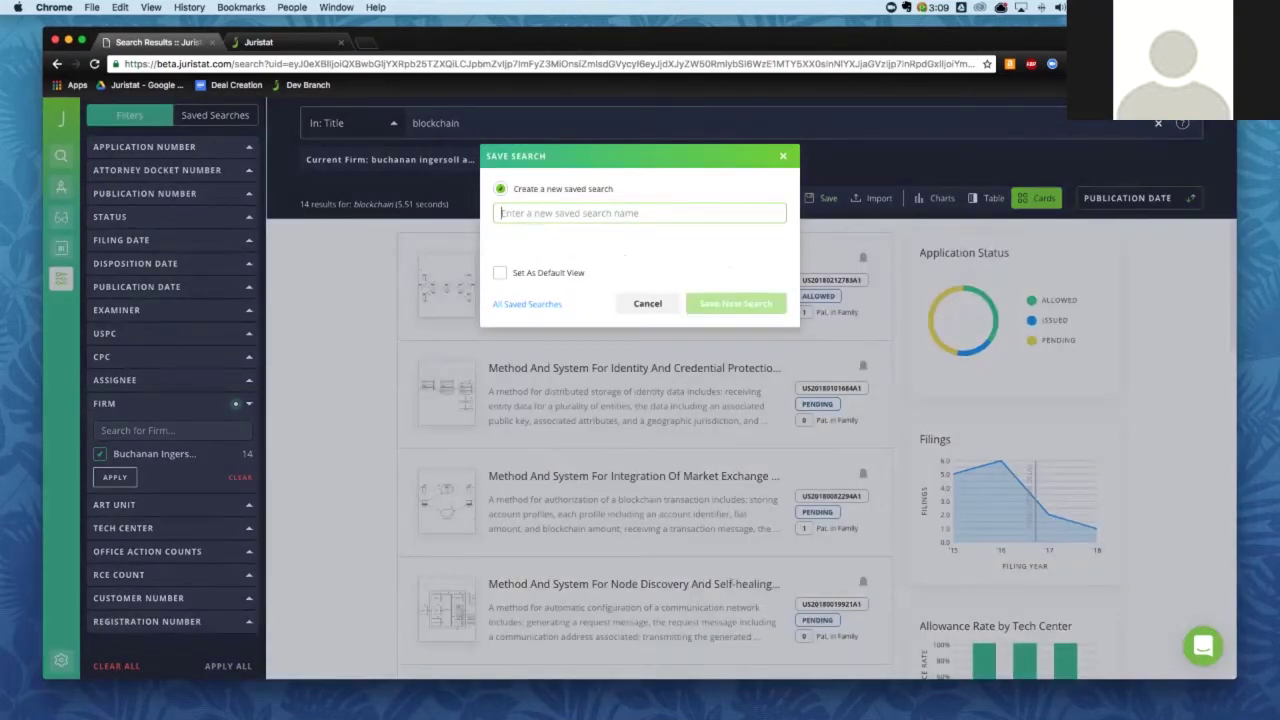
{"action": "type", "text": "Bl"}
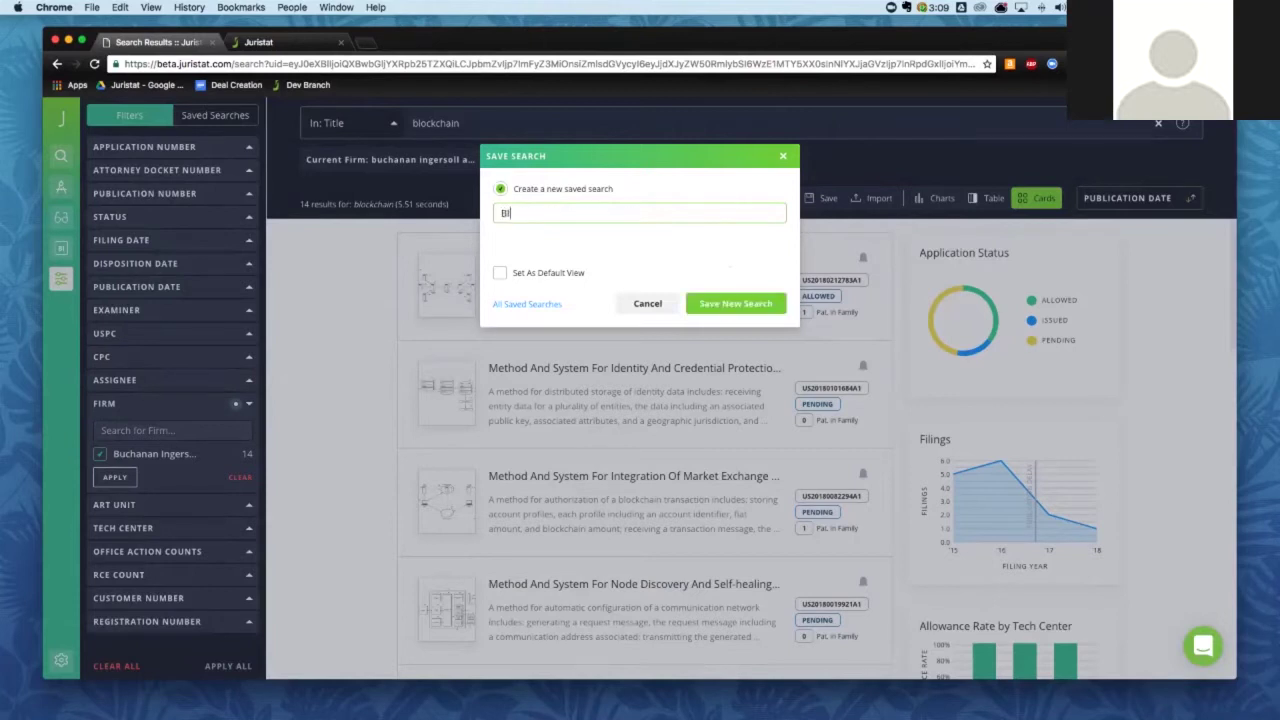
{"action": "type", "text": "ockchain"}
{"action": "key", "text": "Return"}
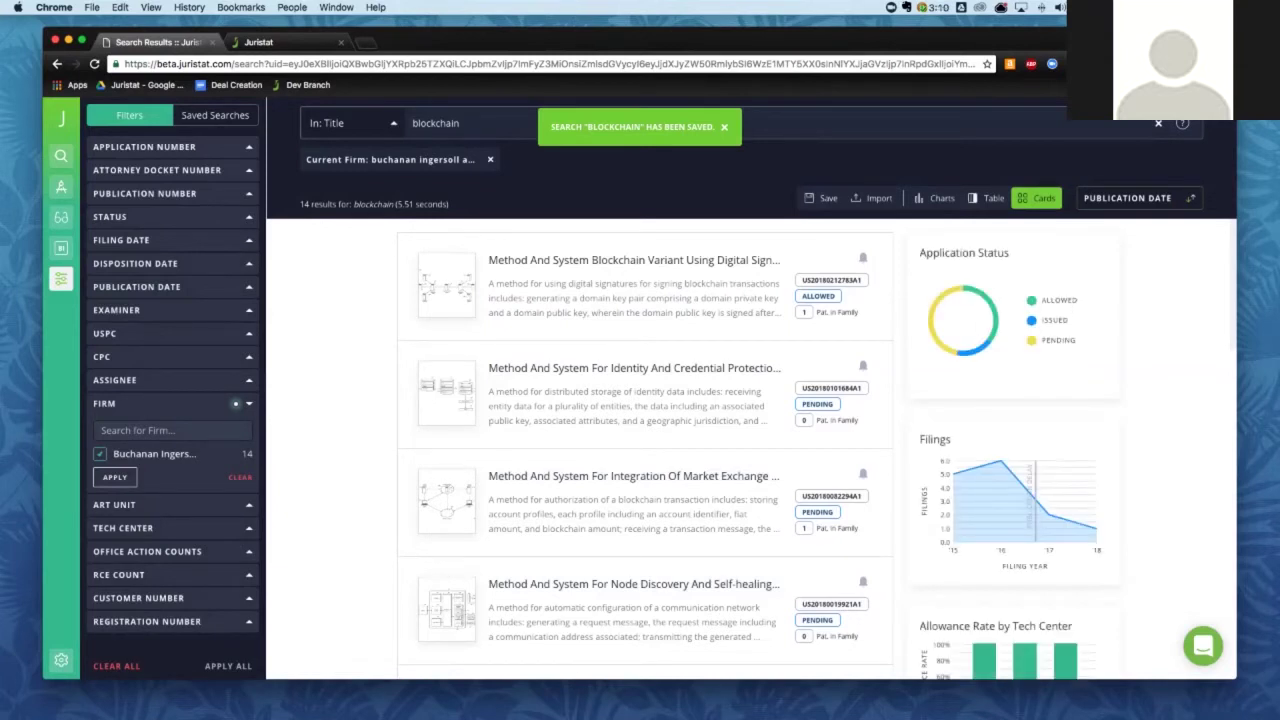
{"action": "left_click", "coordinate": [215, 115]}
{"action": "left_click", "coordinate": [129, 115]}
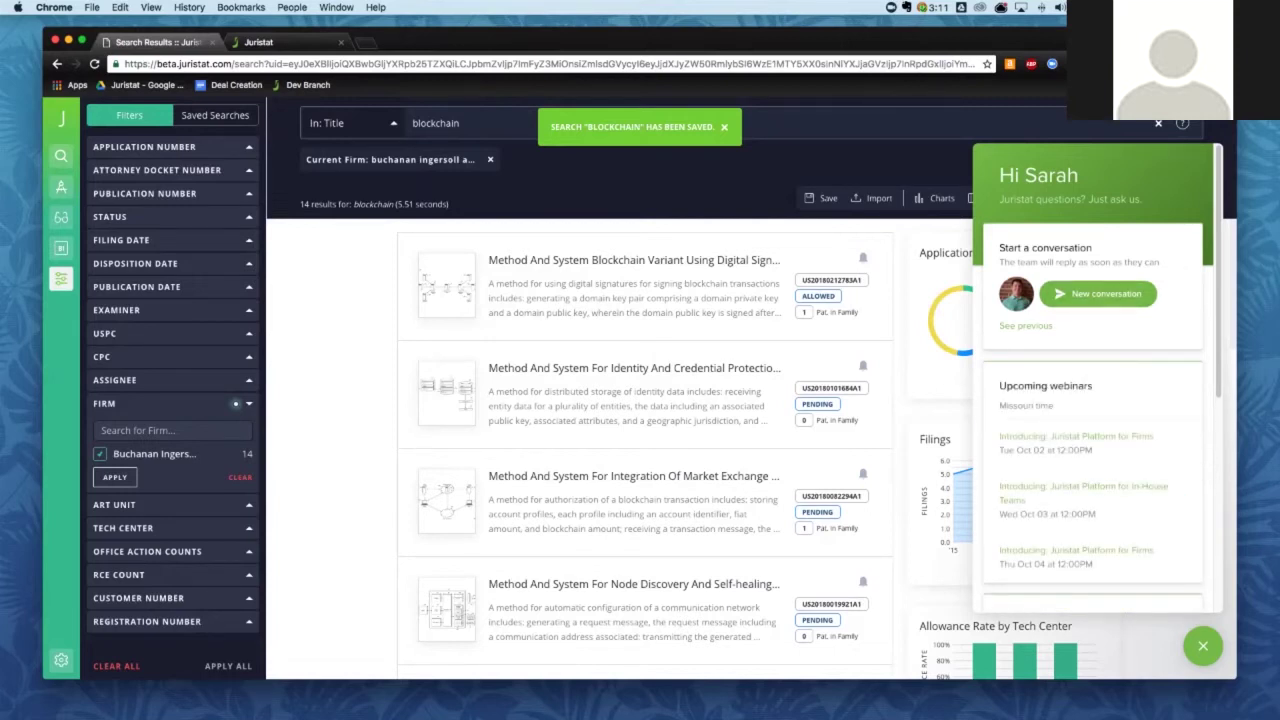
Look at the support chat's new conversation window and read through the help article "Getting Started with Juristat Platform"
{"action": "left_click", "coordinate": [1098, 293]}
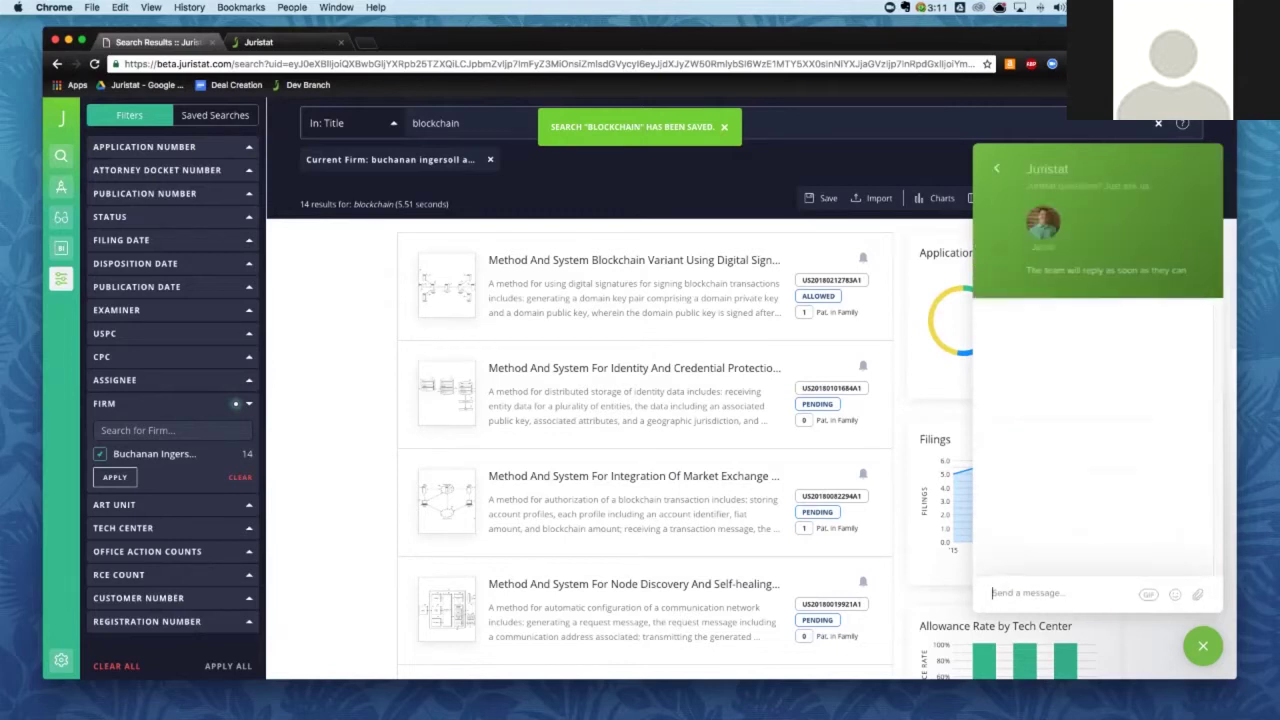
{"action": "left_click", "coordinate": [994, 168]}
{"action": "scroll", "coordinate": [1097, 380], "scroll_direction": "down", "scroll_amount": 2}
{"action": "scroll", "coordinate": [1097, 380], "scroll_direction": "down", "scroll_amount": 5}
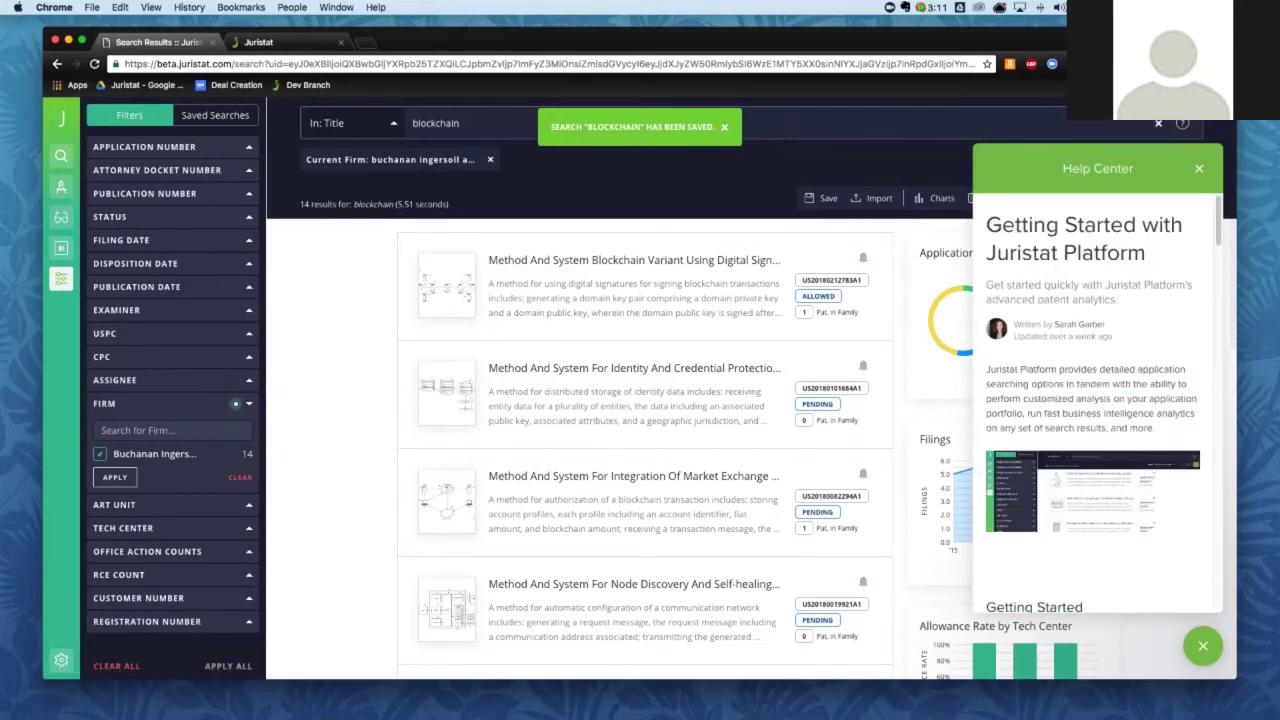
{"action": "scroll", "coordinate": [1093, 400], "scroll_direction": "down", "scroll_amount": 2}
{"action": "scroll", "coordinate": [1093, 400], "scroll_direction": "down", "scroll_amount": 5}
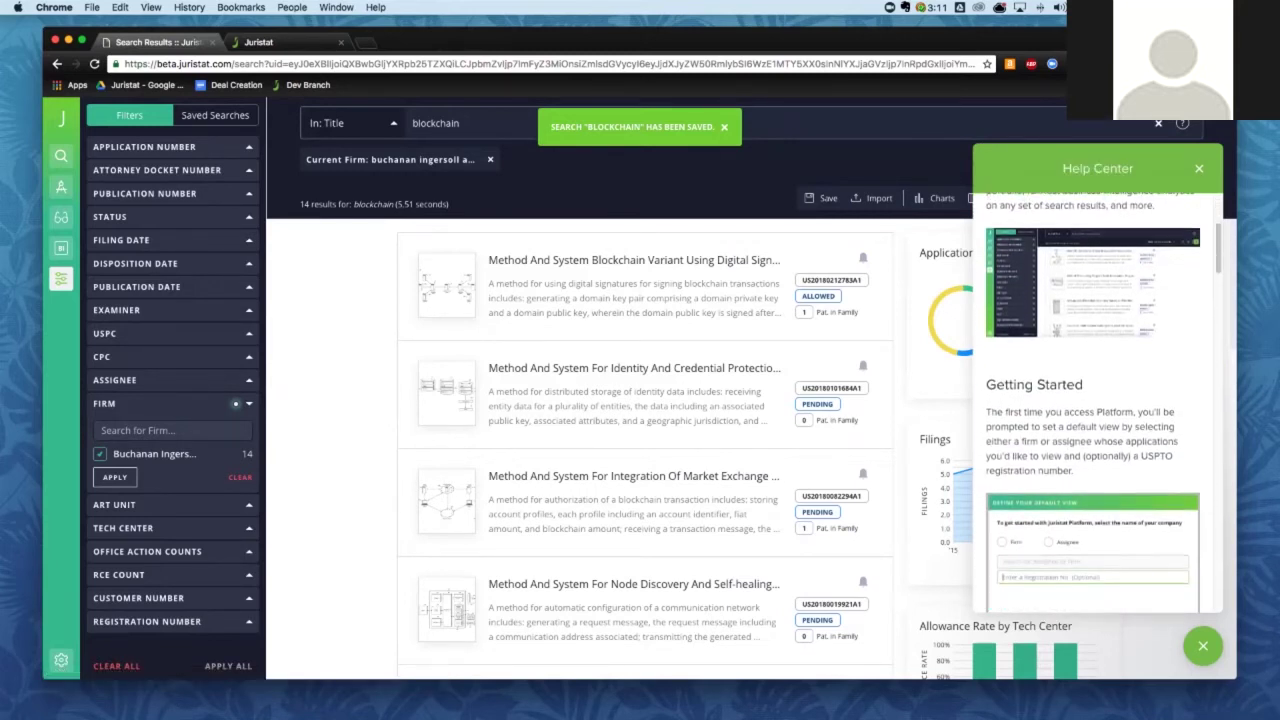
{"action": "scroll", "coordinate": [1093, 400], "scroll_direction": "down", "scroll_amount": 5}
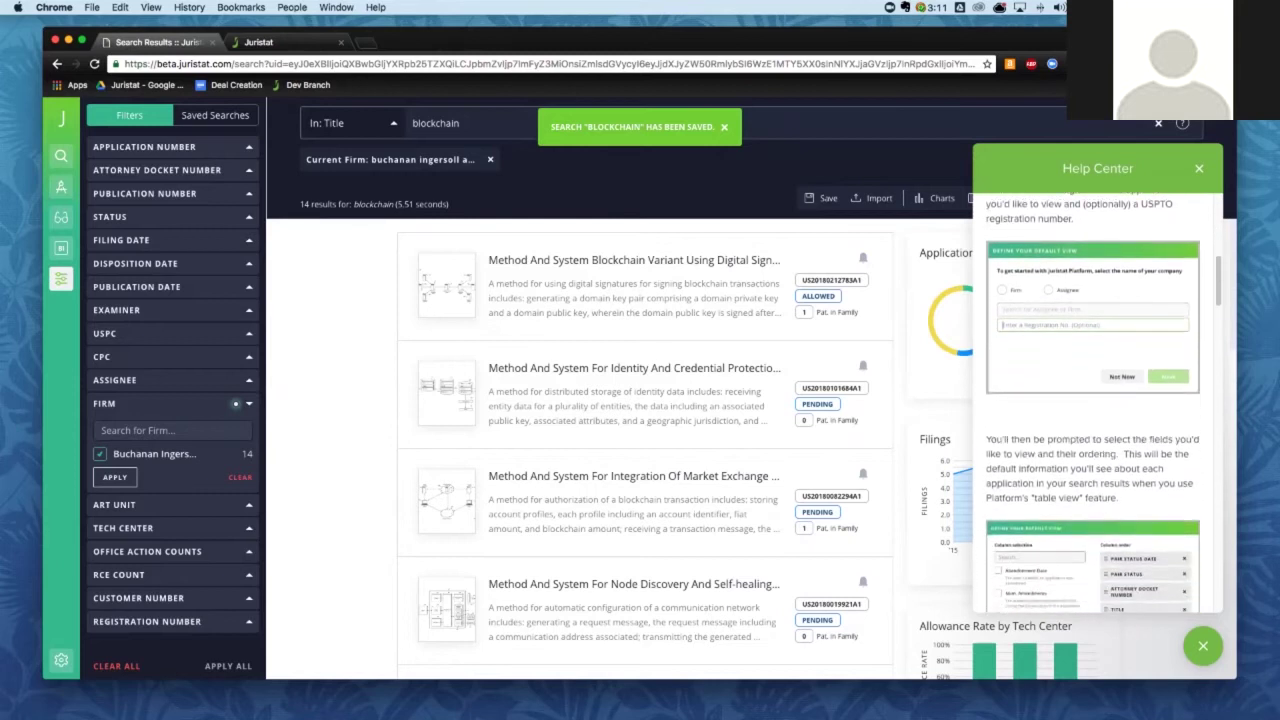
{"action": "scroll", "coordinate": [1093, 400], "scroll_direction": "down", "scroll_amount": 3}
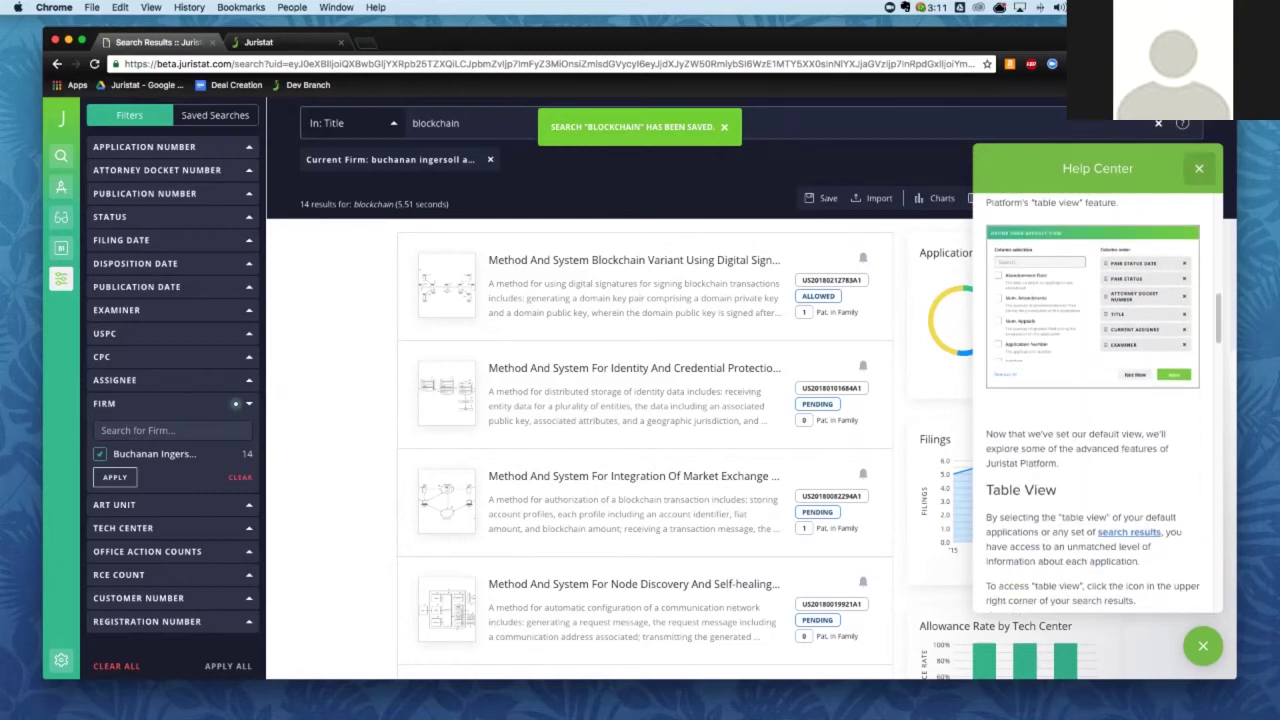
{"action": "left_click", "coordinate": [1199, 168]}
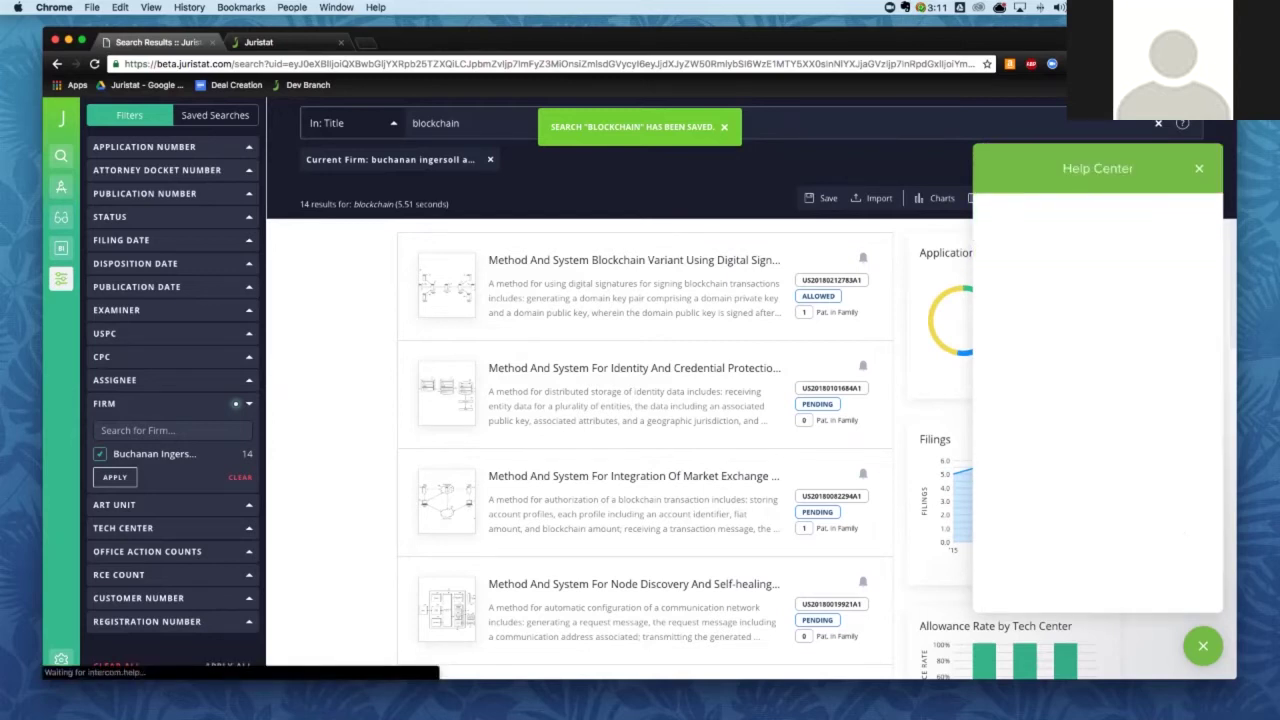
Read the "Application Searching with Platform" help article on scopes, operators, similar applications and filtering, and close the help messenger
{"action": "scroll", "coordinate": [1097, 400], "scroll_direction": "down", "scroll_amount": 3}
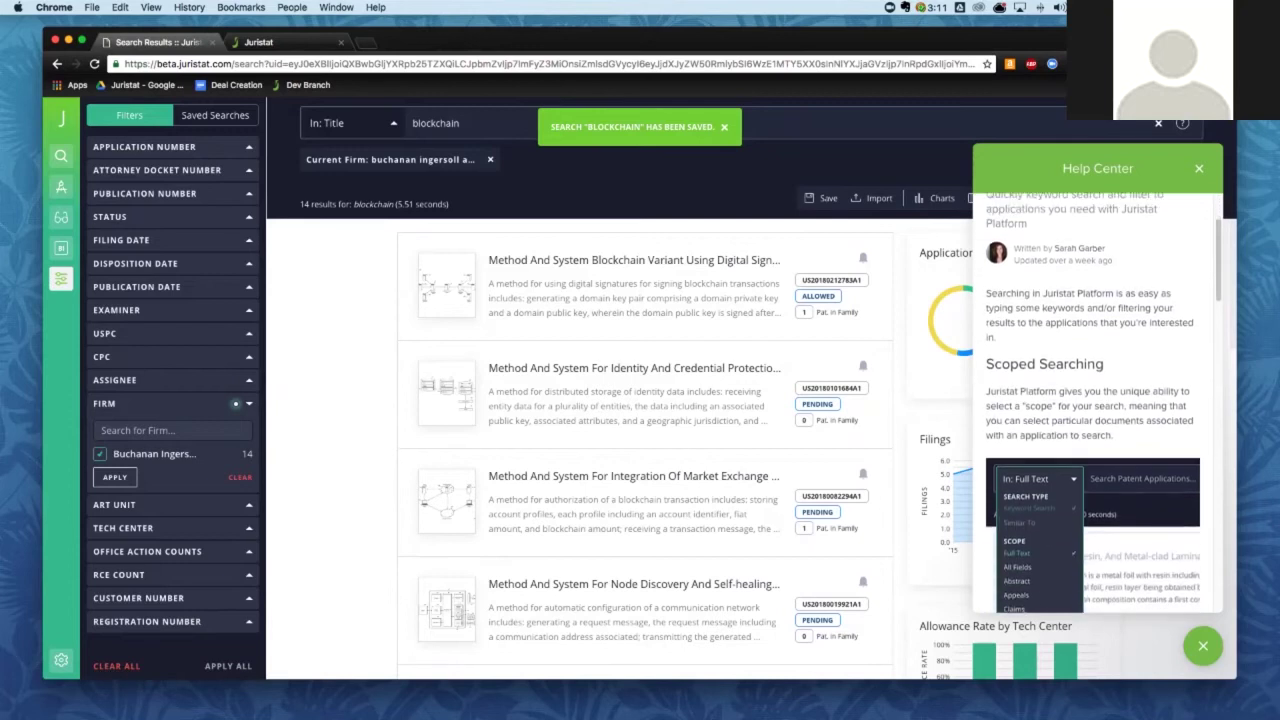
{"action": "scroll", "coordinate": [1097, 400], "scroll_direction": "down", "scroll_amount": 2}
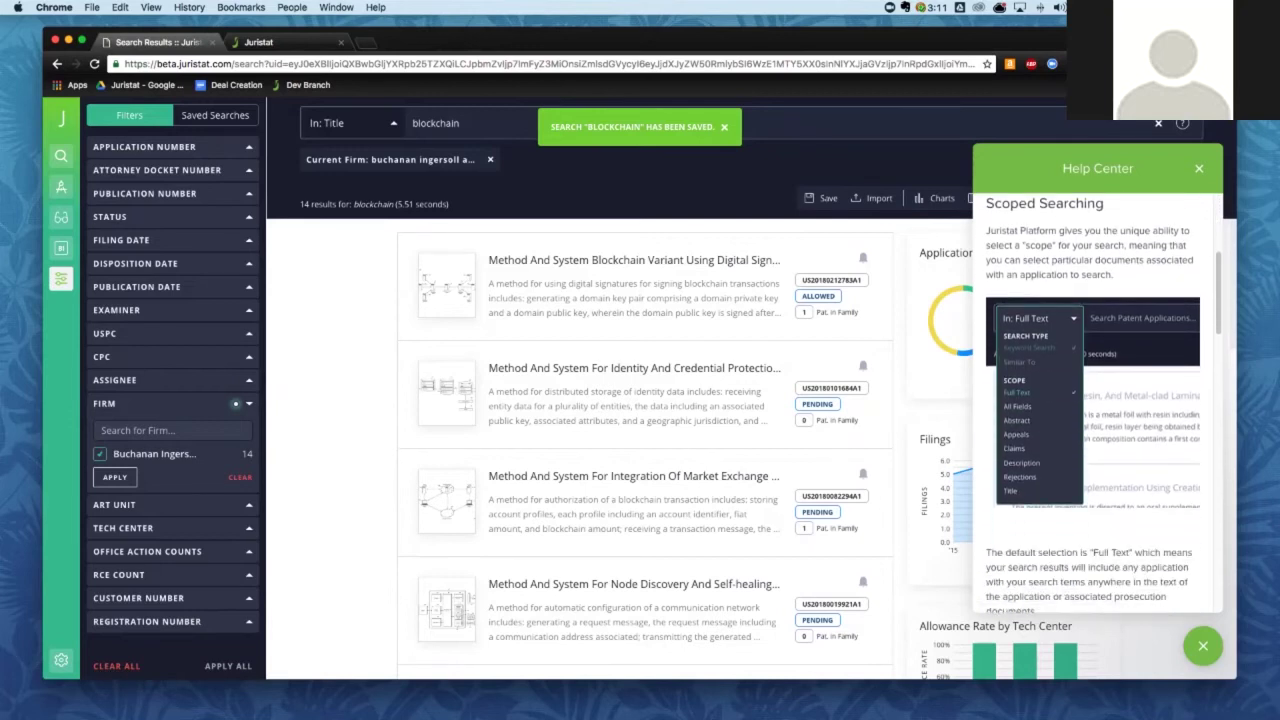
{"action": "scroll", "coordinate": [1097, 400], "scroll_direction": "down", "scroll_amount": 8}
{"action": "scroll", "coordinate": [1097, 400], "scroll_direction": "down", "scroll_amount": 8}
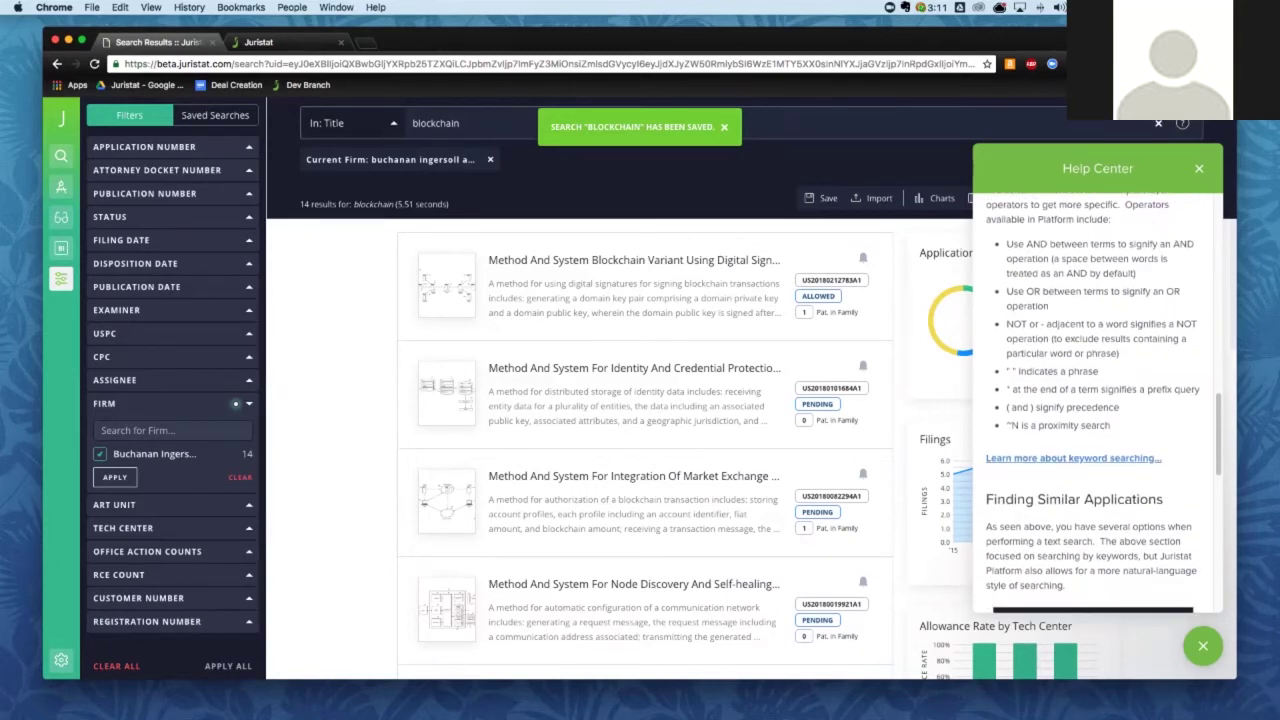
{"action": "scroll", "coordinate": [1097, 400], "scroll_direction": "down", "scroll_amount": 9}
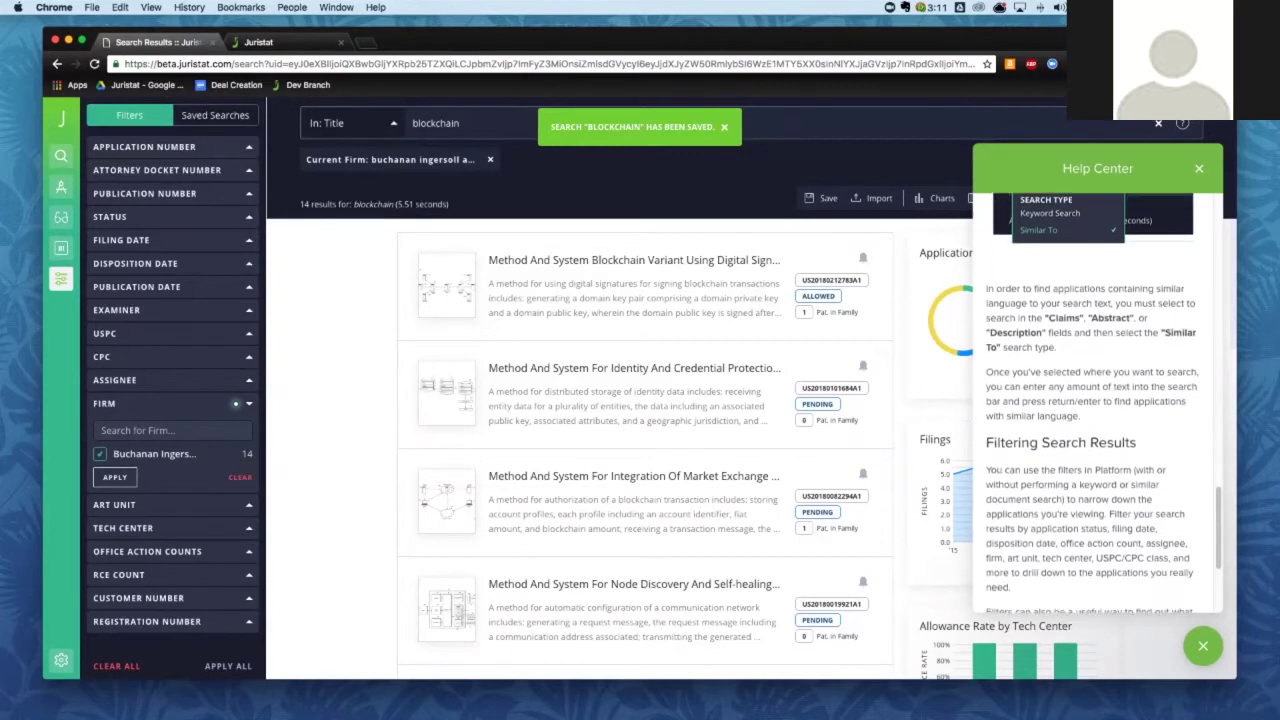
{"action": "scroll", "coordinate": [1097, 400], "scroll_direction": "down", "scroll_amount": 5}
{"action": "scroll", "coordinate": [1097, 400], "scroll_direction": "up", "scroll_amount": 8}
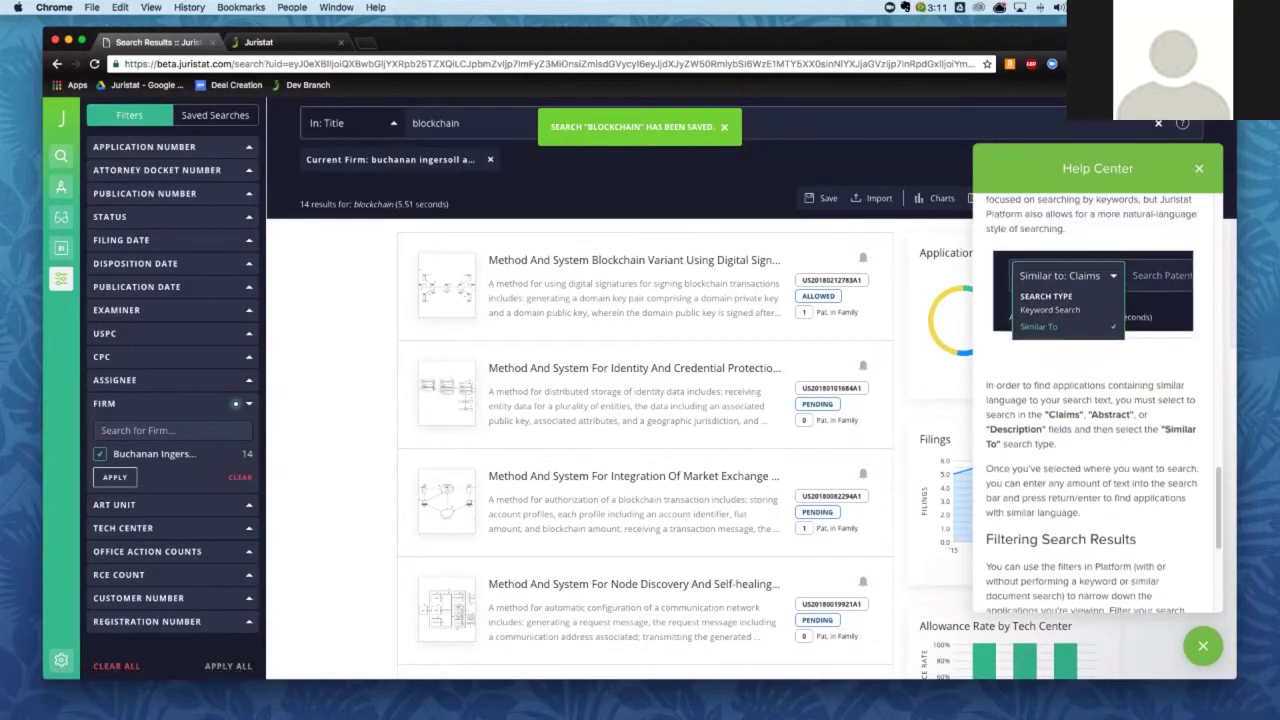
{"action": "scroll", "coordinate": [1097, 400], "scroll_direction": "up", "scroll_amount": 9}
{"action": "left_click", "coordinate": [1199, 168]}
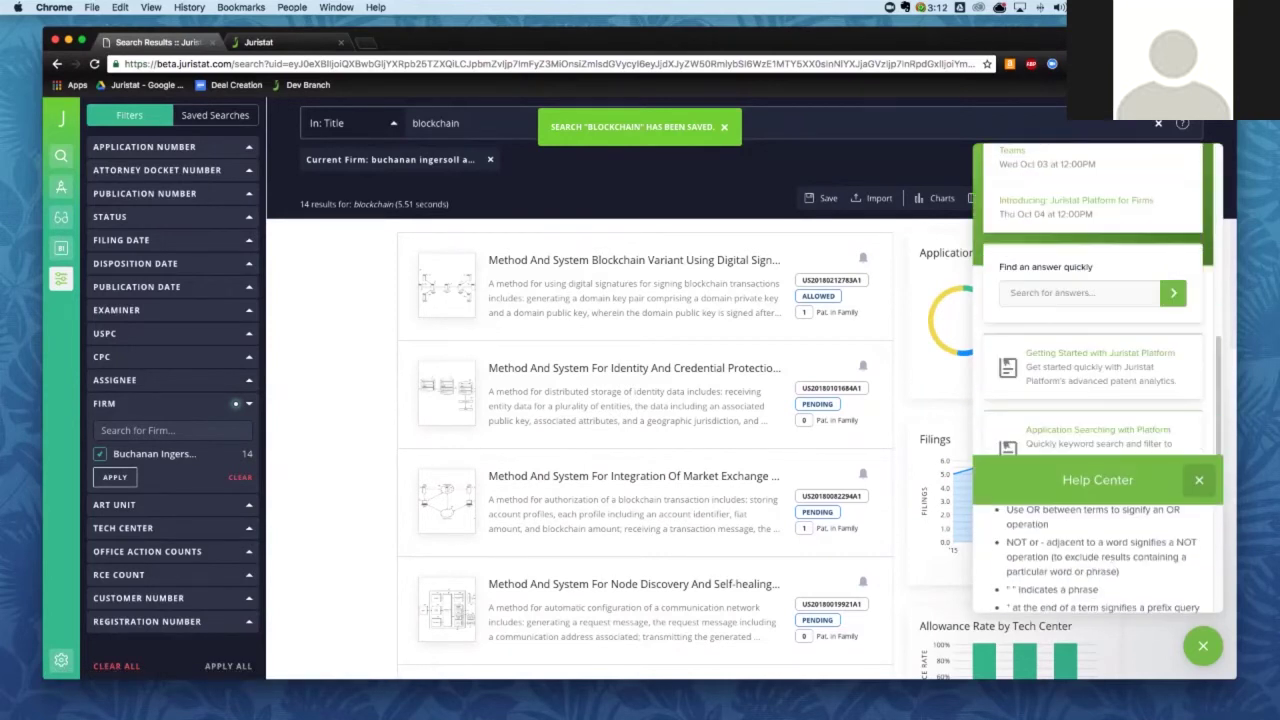
{"action": "key", "text": "Escape"}
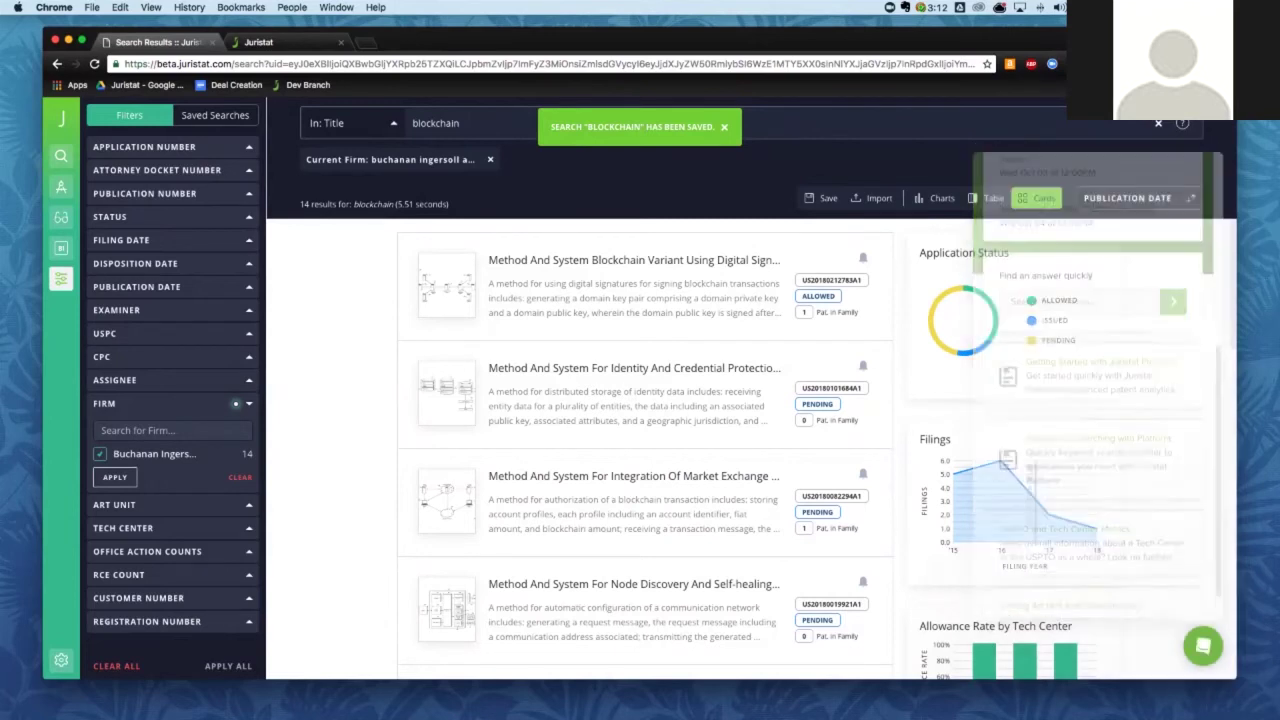